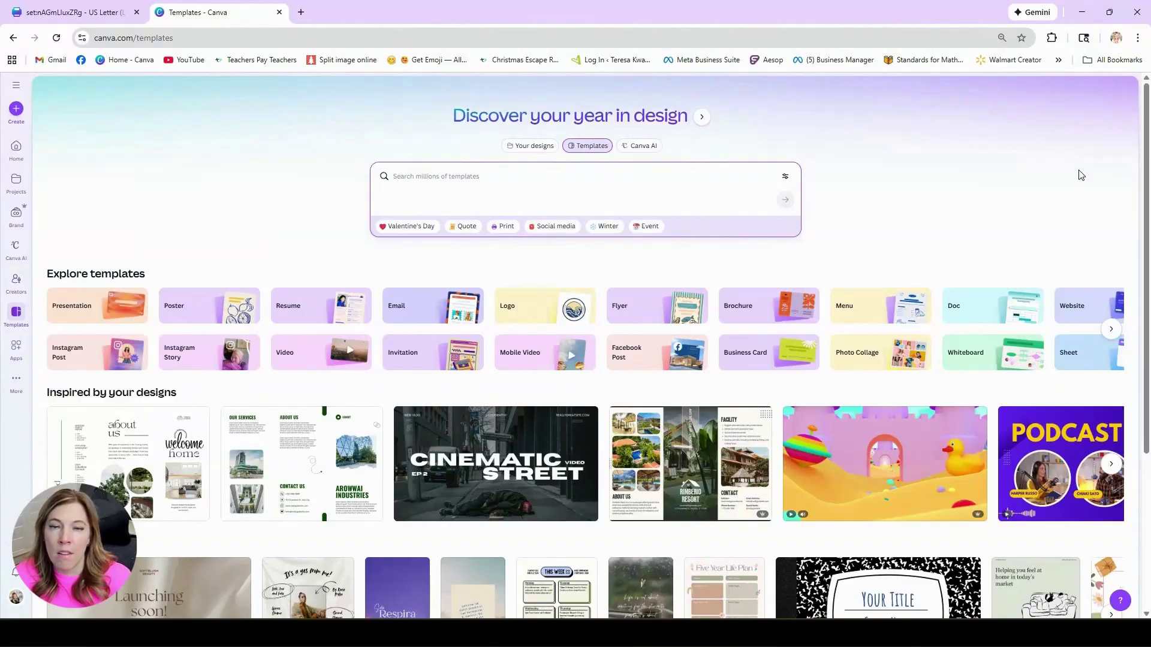
Open the recent design "set:nAGmLIuxZRg", nudge the clownfish and dismiss the letterhead print options.
click(530, 145)
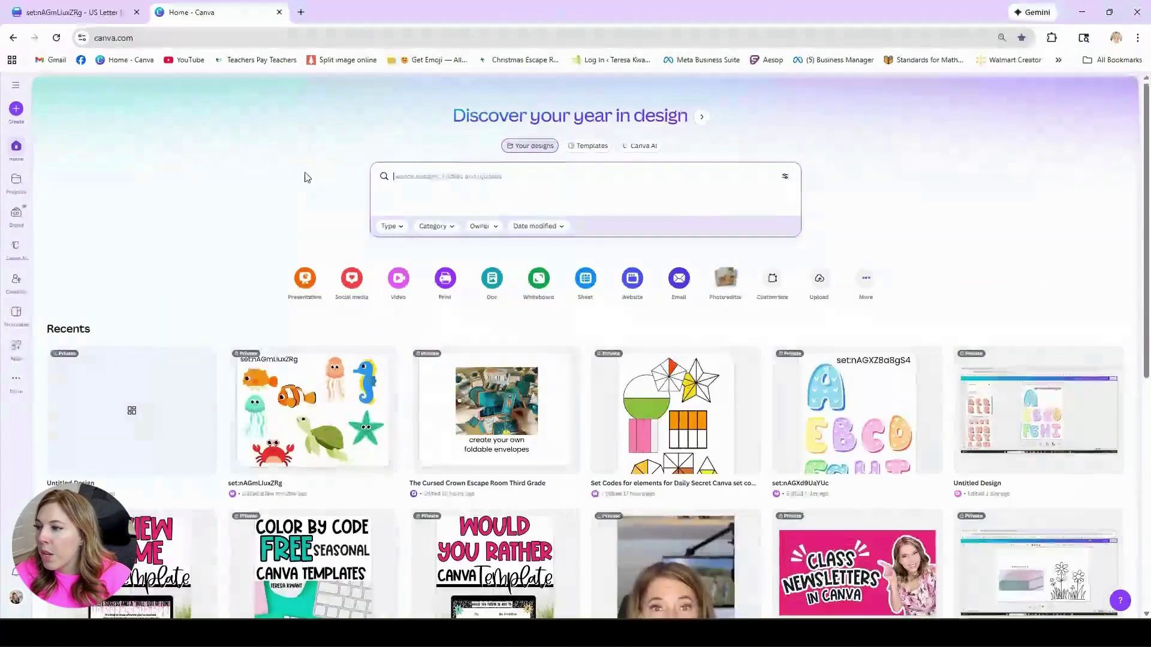
click(309, 413)
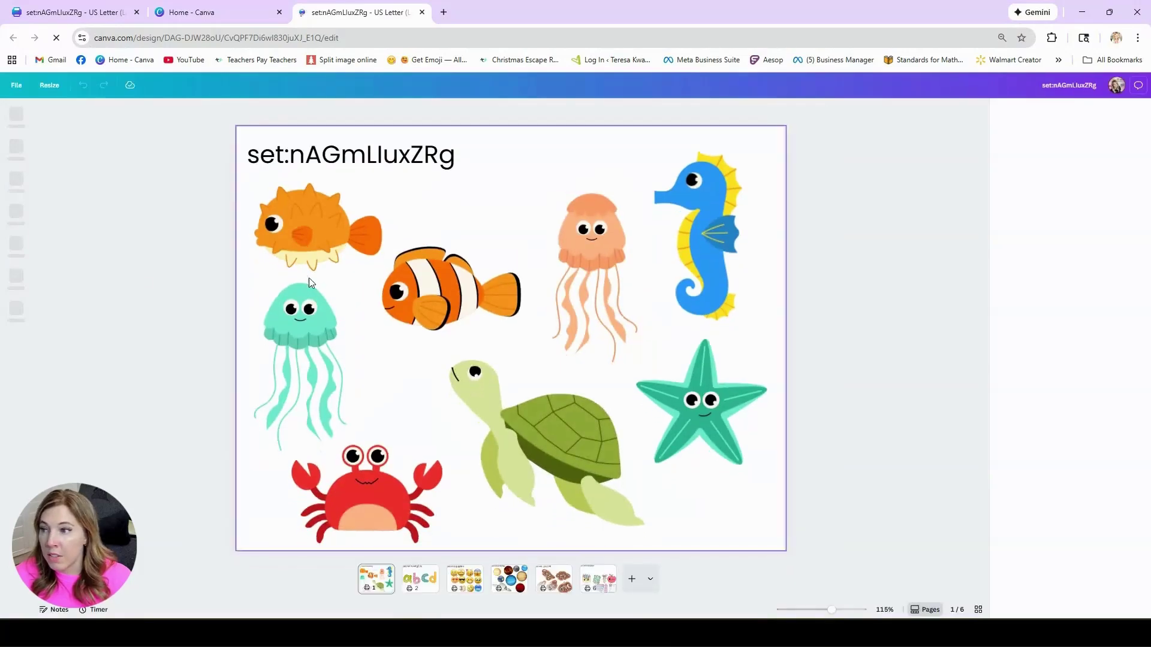
drag(427, 292, 445, 278)
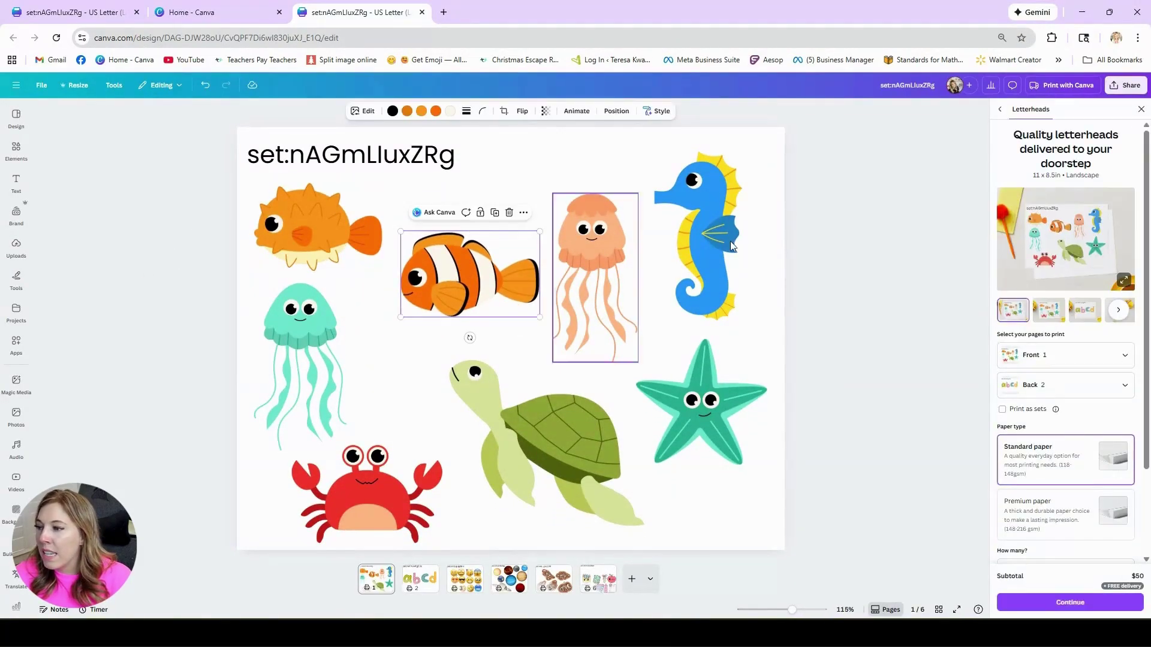
click(1142, 110)
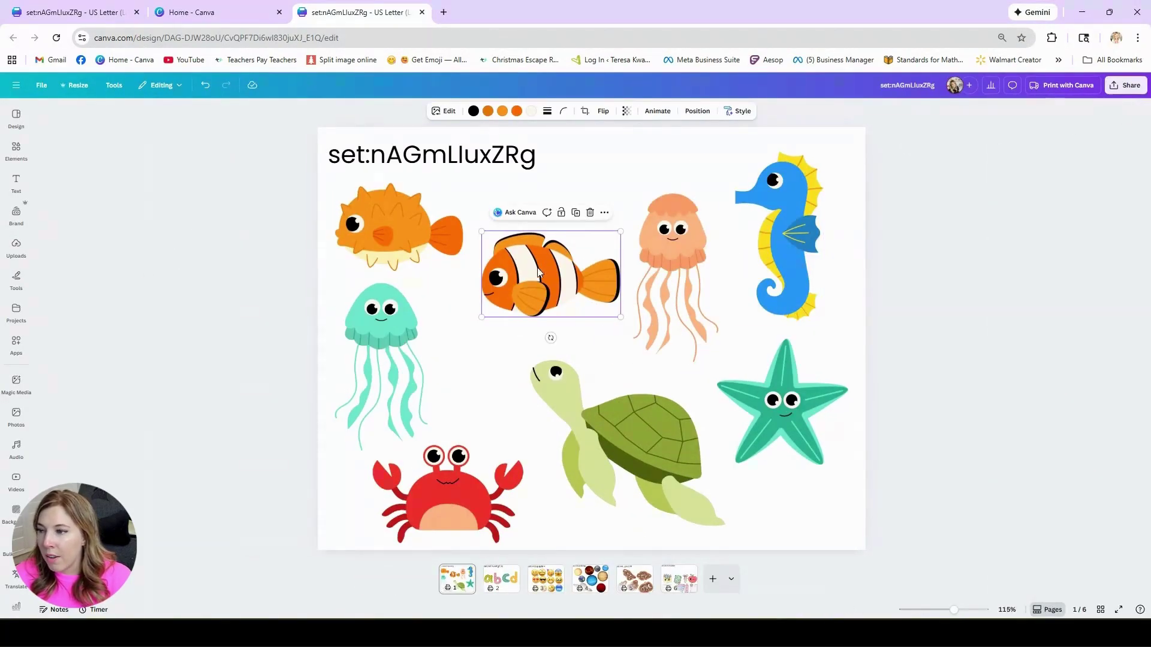
Reposition the clownfish and the orange jellyfish on page 1 so they sit apart from their neighbours.
drag(594, 255, 581, 267)
click(786, 252)
click(688, 240)
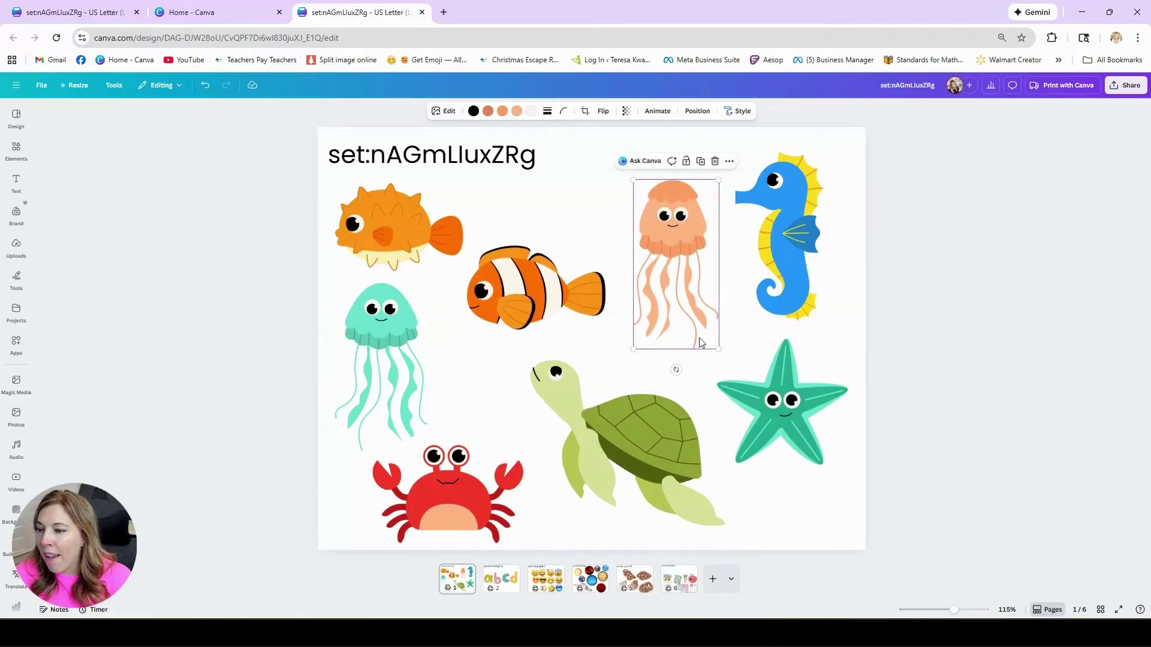
drag(656, 247, 652, 270)
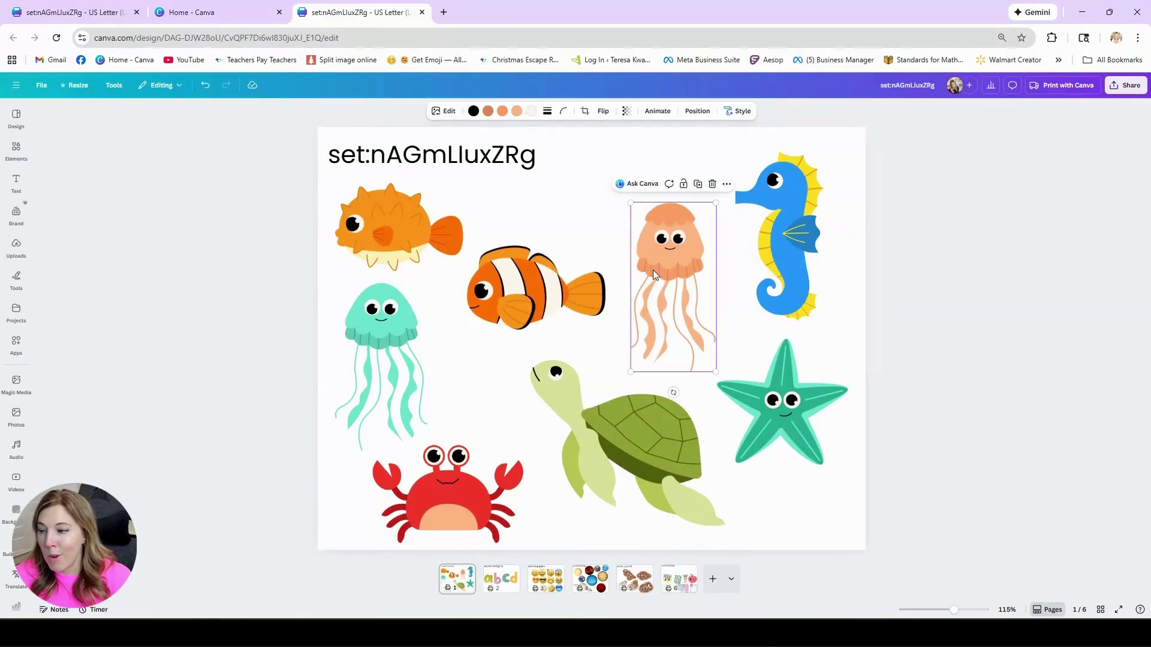
Go to page 2 and shift the letters a and b slightly.
click(502, 588)
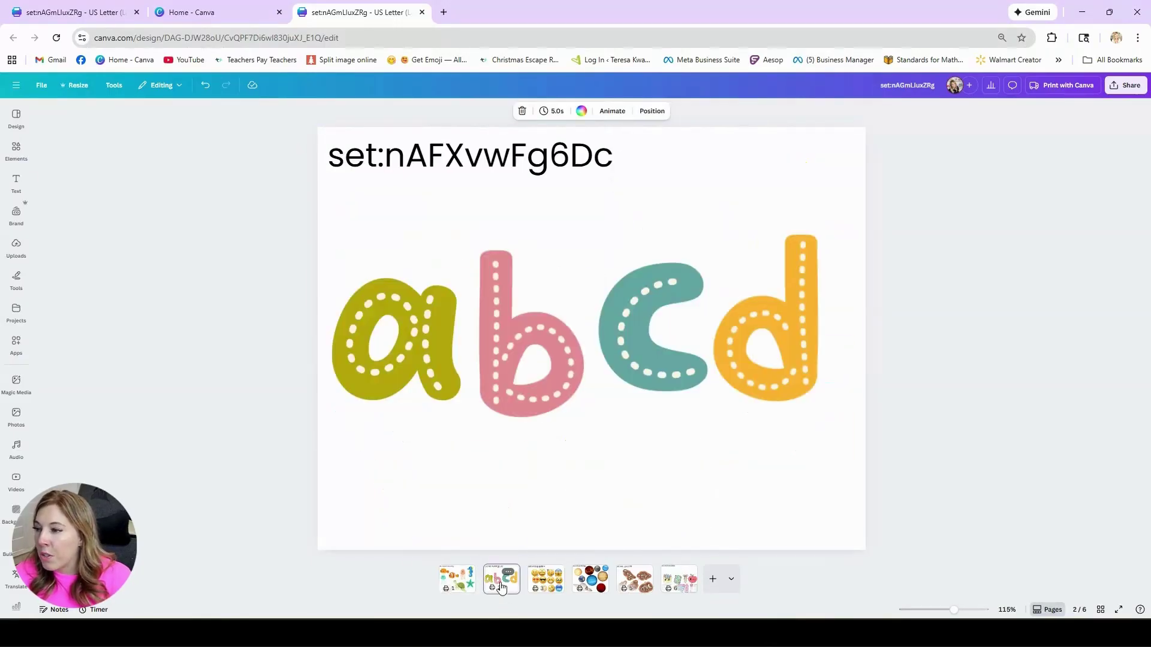
drag(410, 357, 424, 340)
click(489, 345)
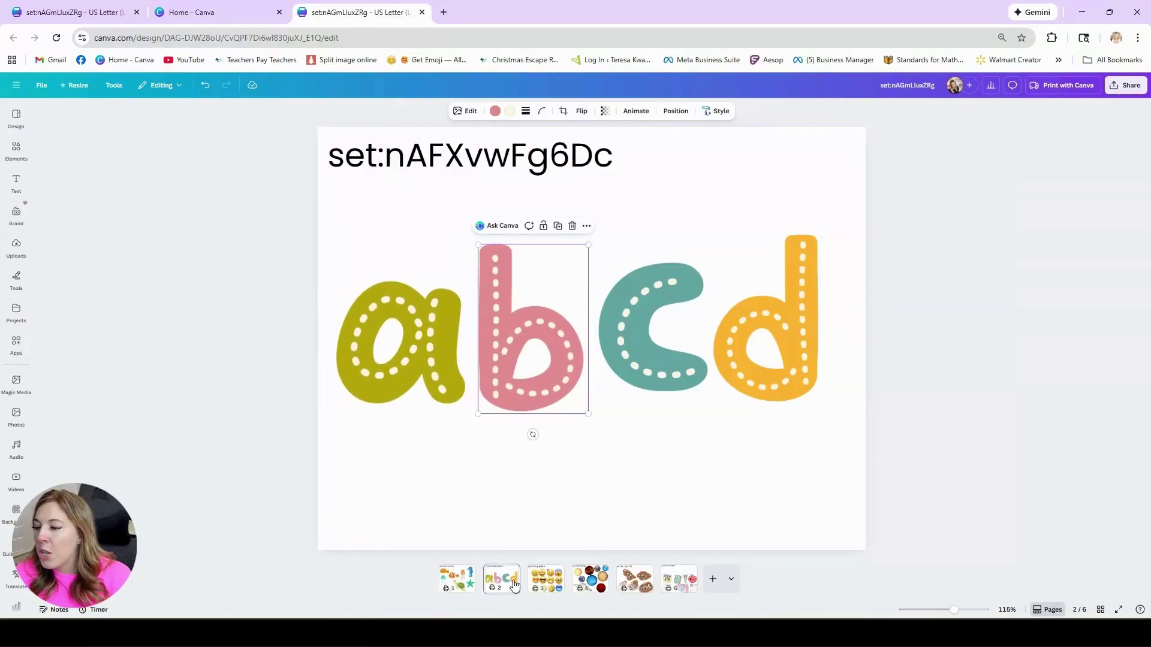
View the emoji and planet pages, and move the upper dinosaur fossil slightly on page 5.
click(550, 582)
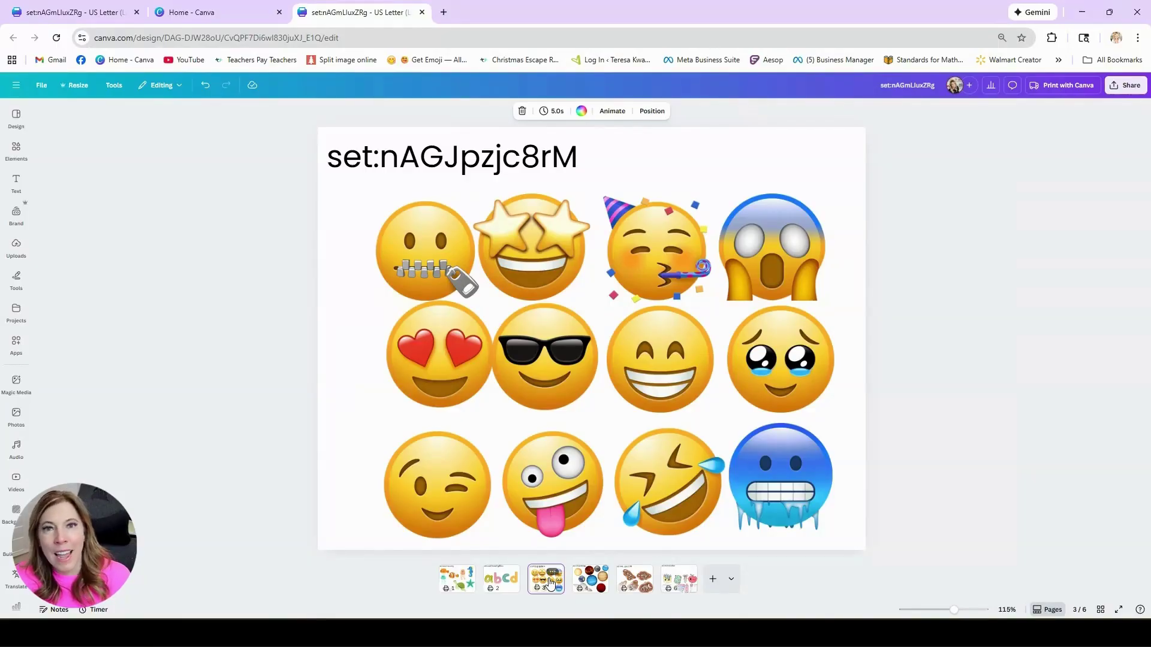
click(594, 584)
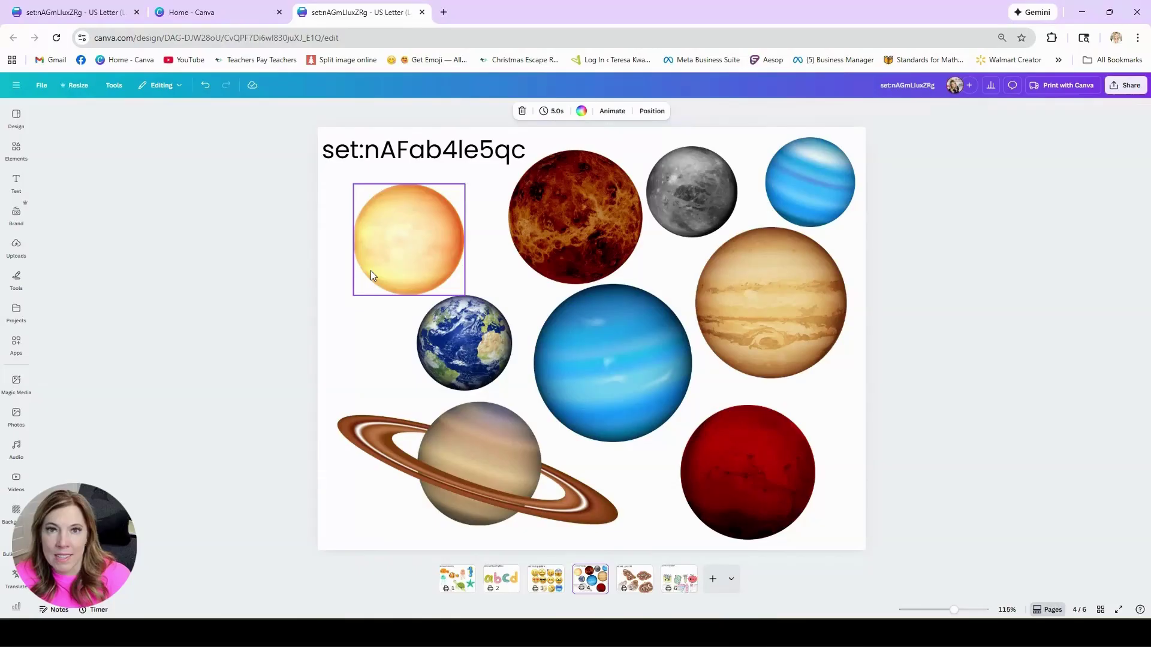
click(635, 579)
drag(469, 279, 463, 268)
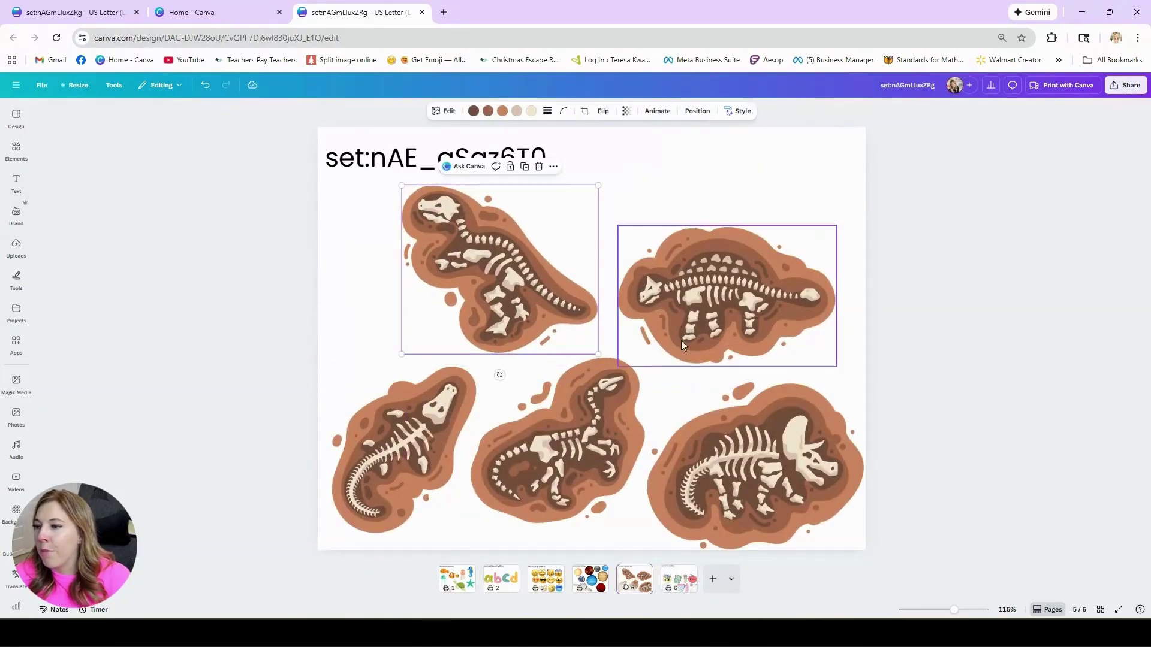
On page 6, move the crayon box, notebook, pencil, apple, graded paper, pink crayon and shooting star to tidy the layout.
click(680, 580)
click(412, 288)
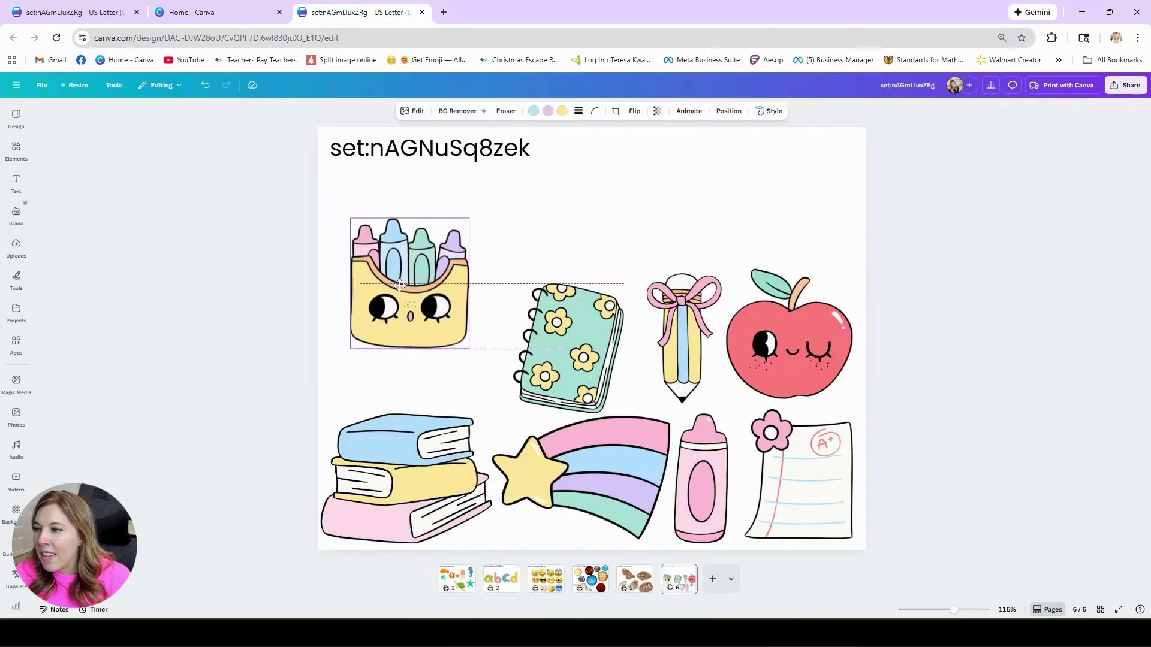
drag(589, 368, 577, 288)
drag(683, 348, 664, 292)
click(778, 362)
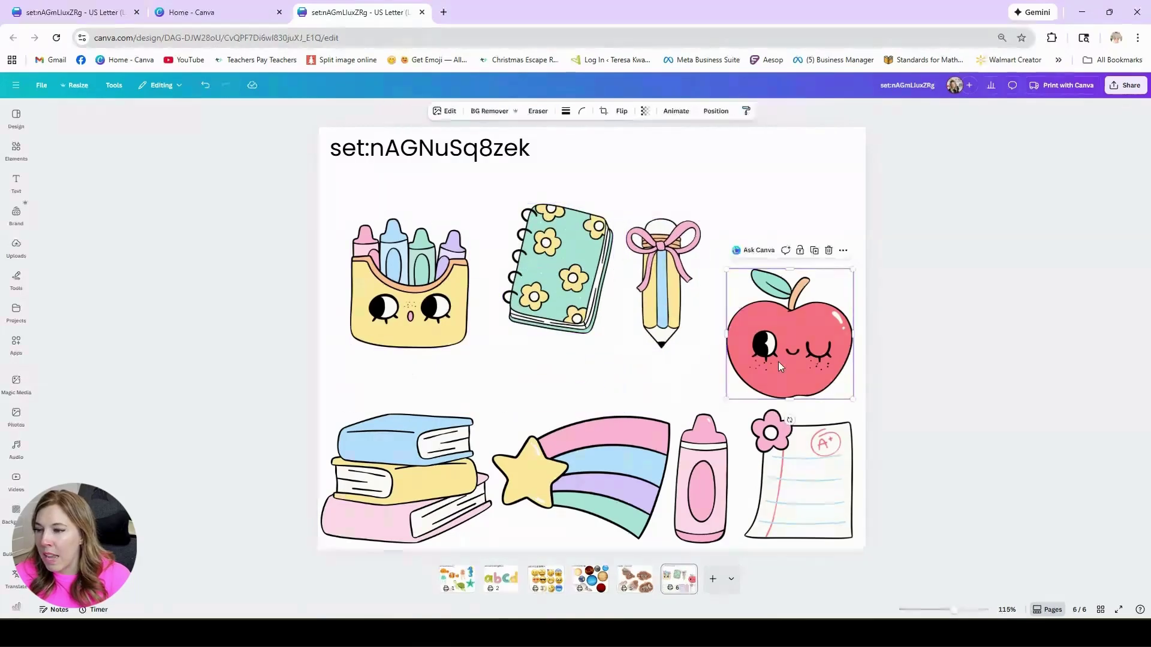
drag(778, 362, 773, 307)
drag(803, 480, 802, 436)
mouse_move(678, 516)
mouse_down()
mouse_move(680, 447)
mouse_move(701, 447)
mouse_move(639, 432)
mouse_up()
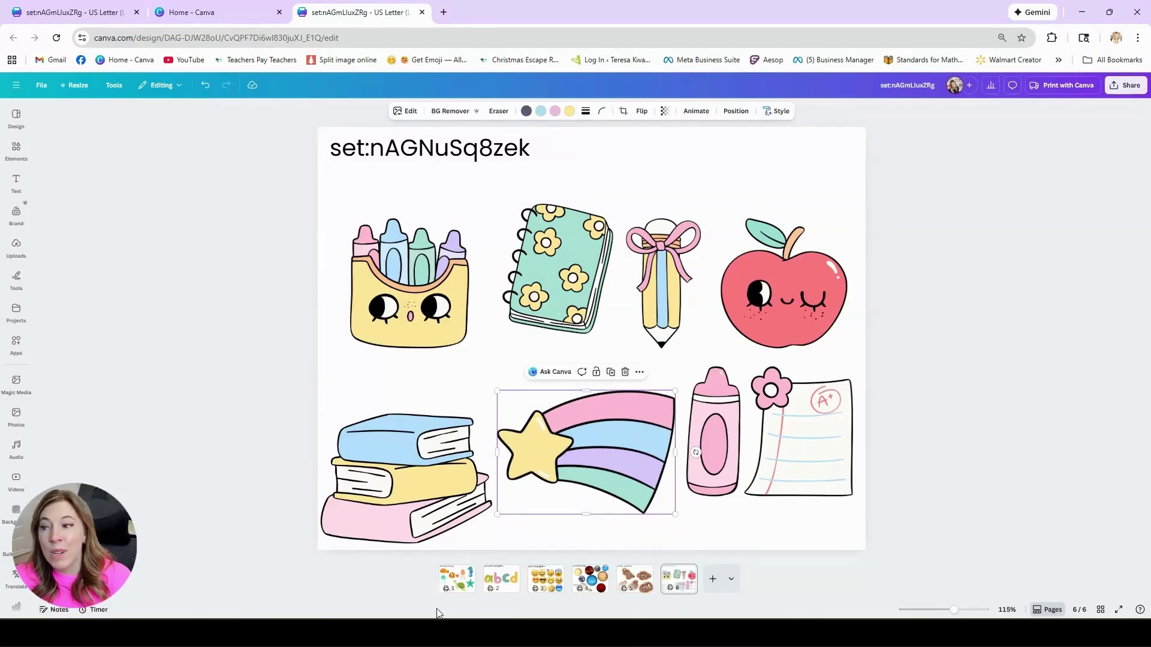
Return to page 1, search the elements for "ocean animals" and show all graphics results.
click(457, 583)
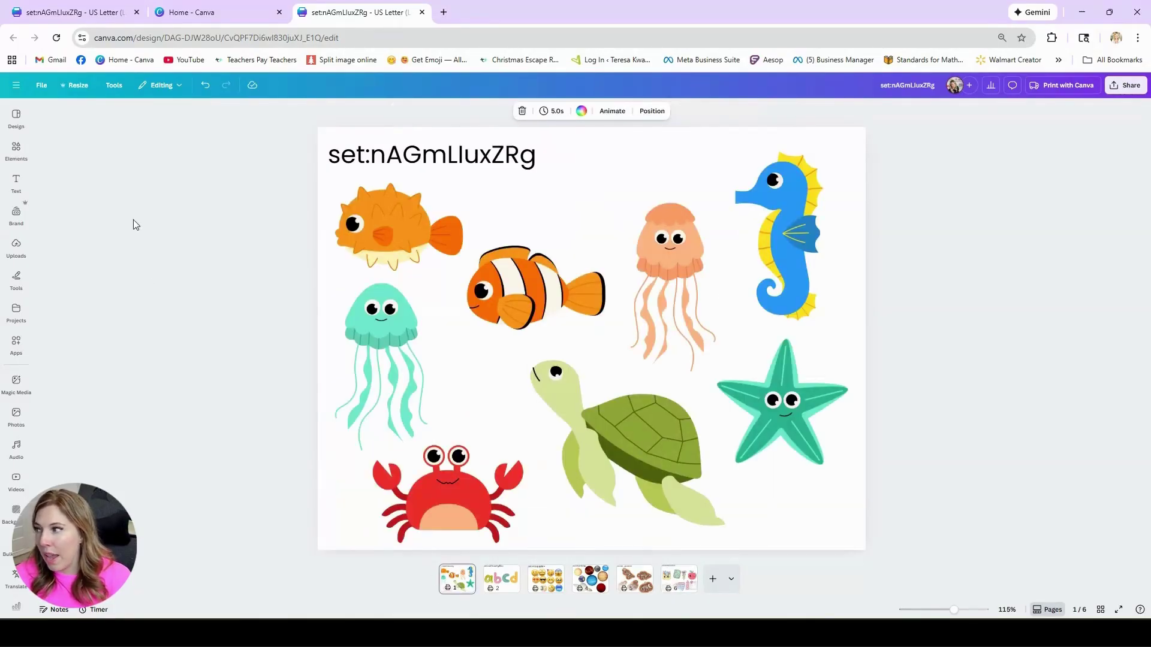
click(17, 150)
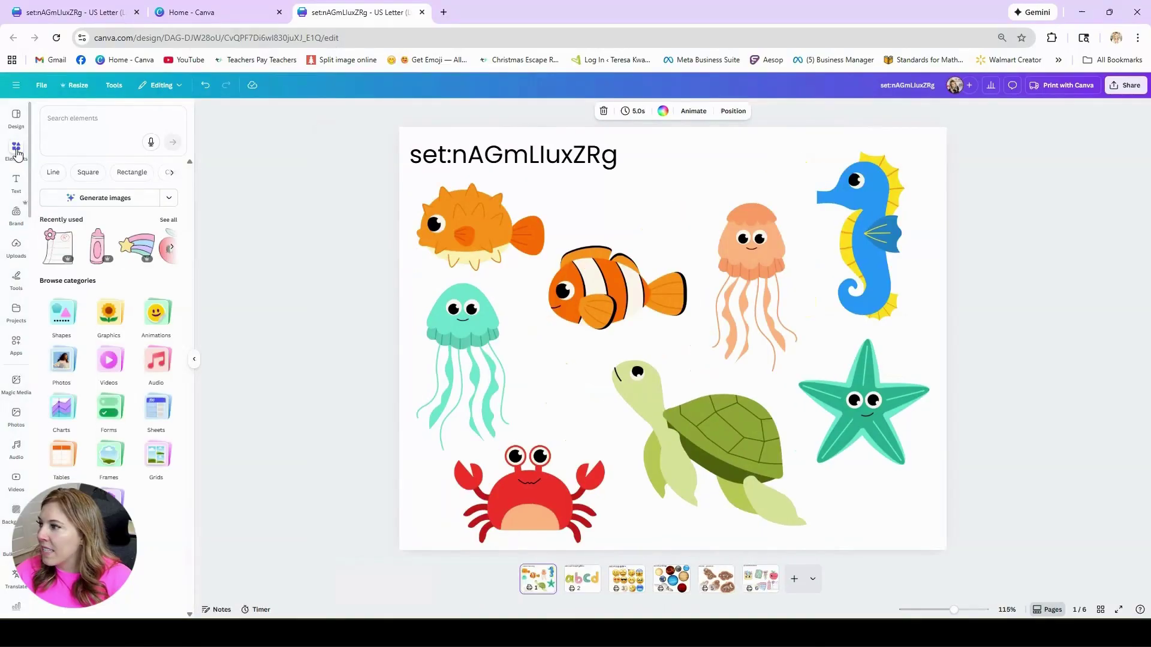
click(90, 117)
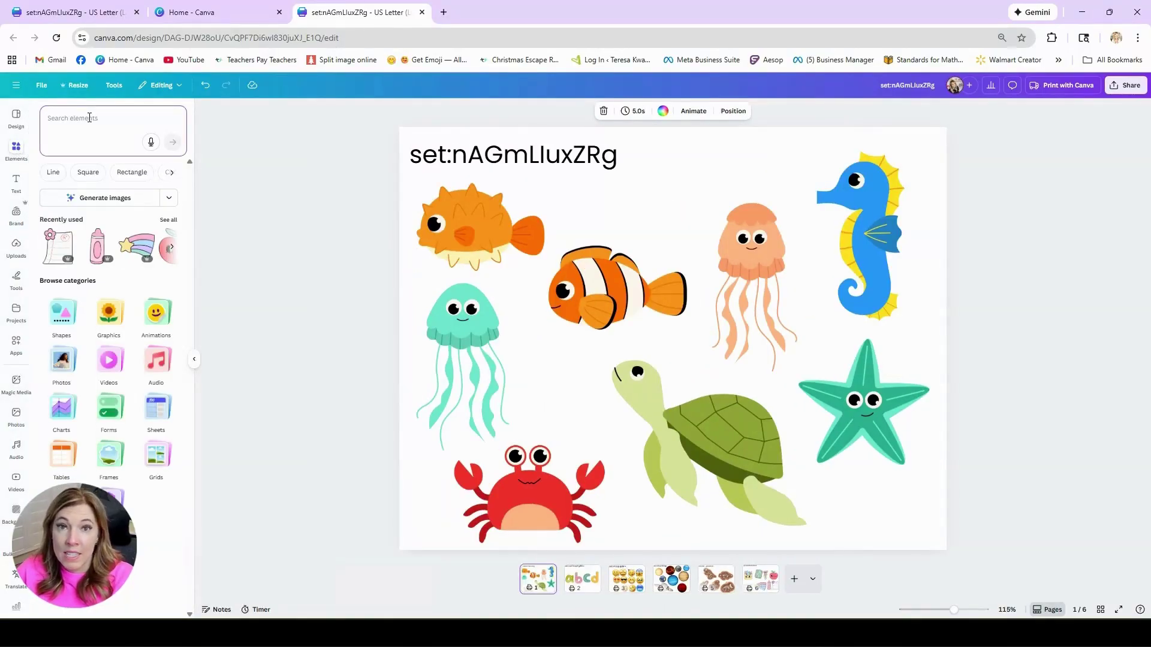
text(ocean)
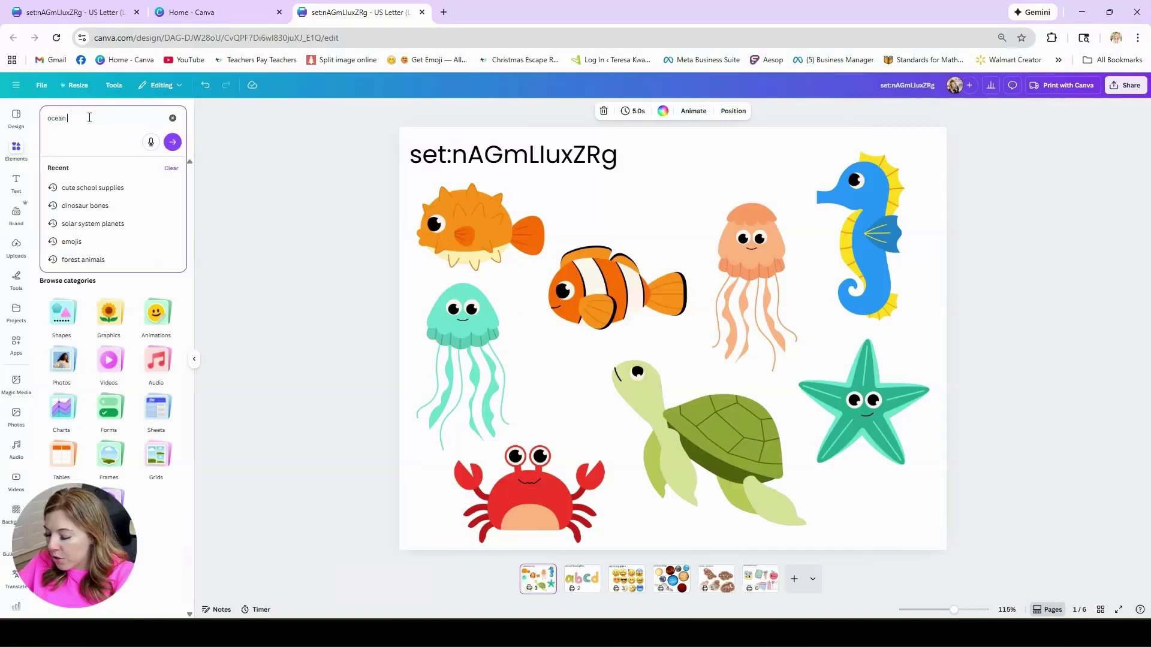
text( animals)
key(Return)
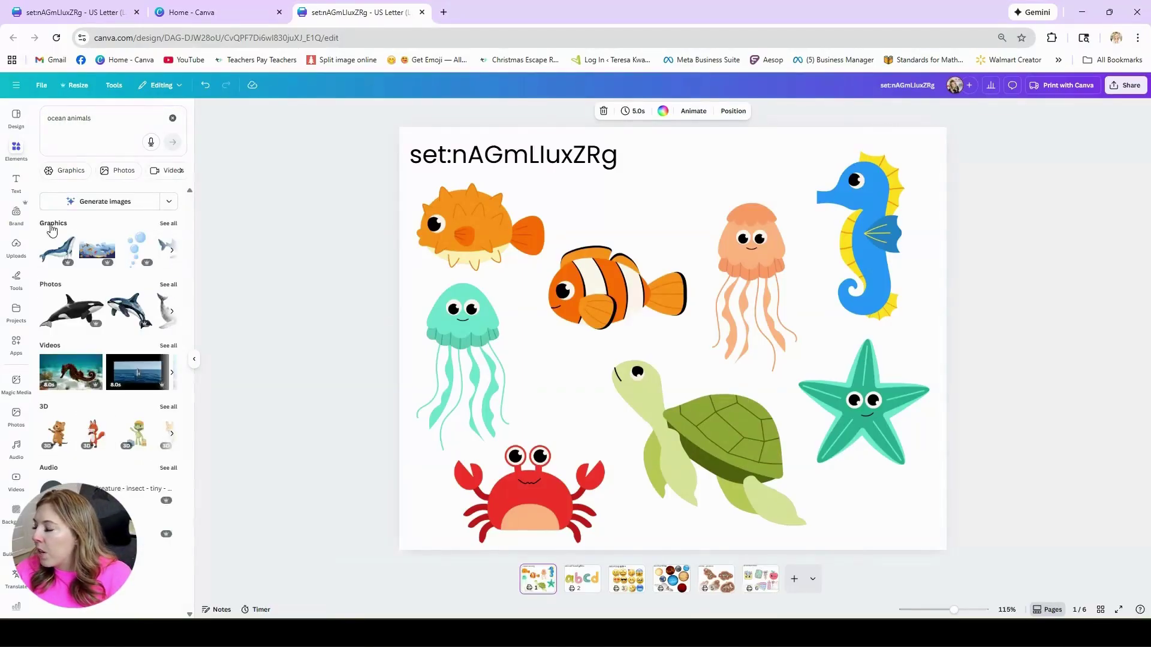
click(169, 223)
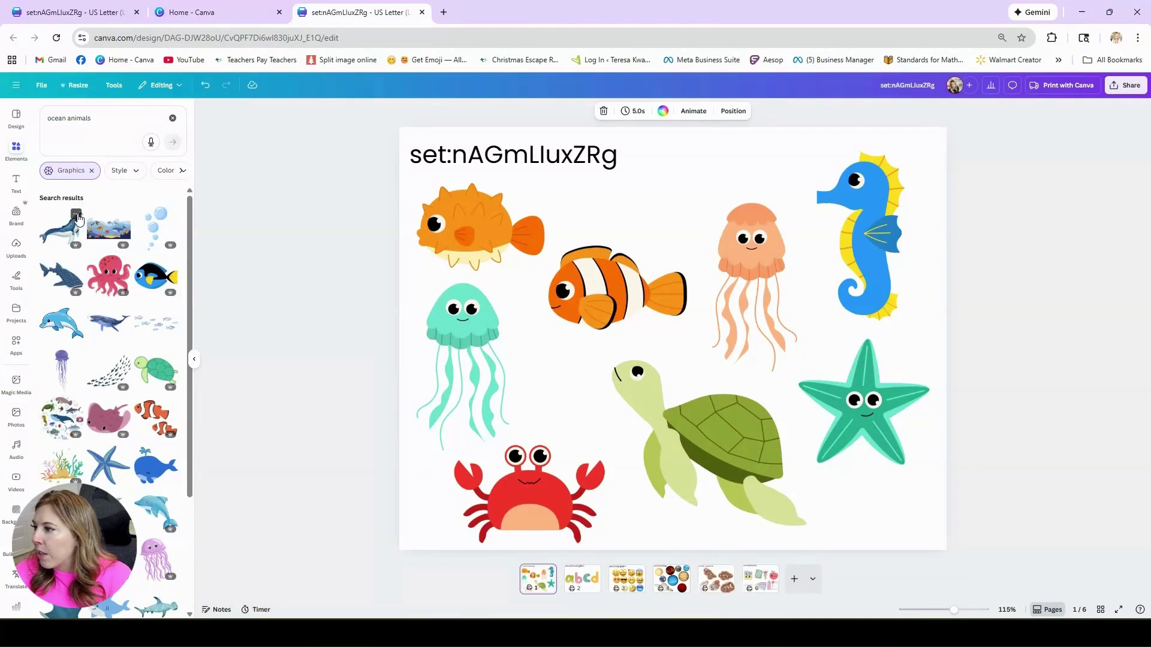
Check the humpback whale graphic's details, and show the full collection of the blue and yellow fish graphic.
click(76, 215)
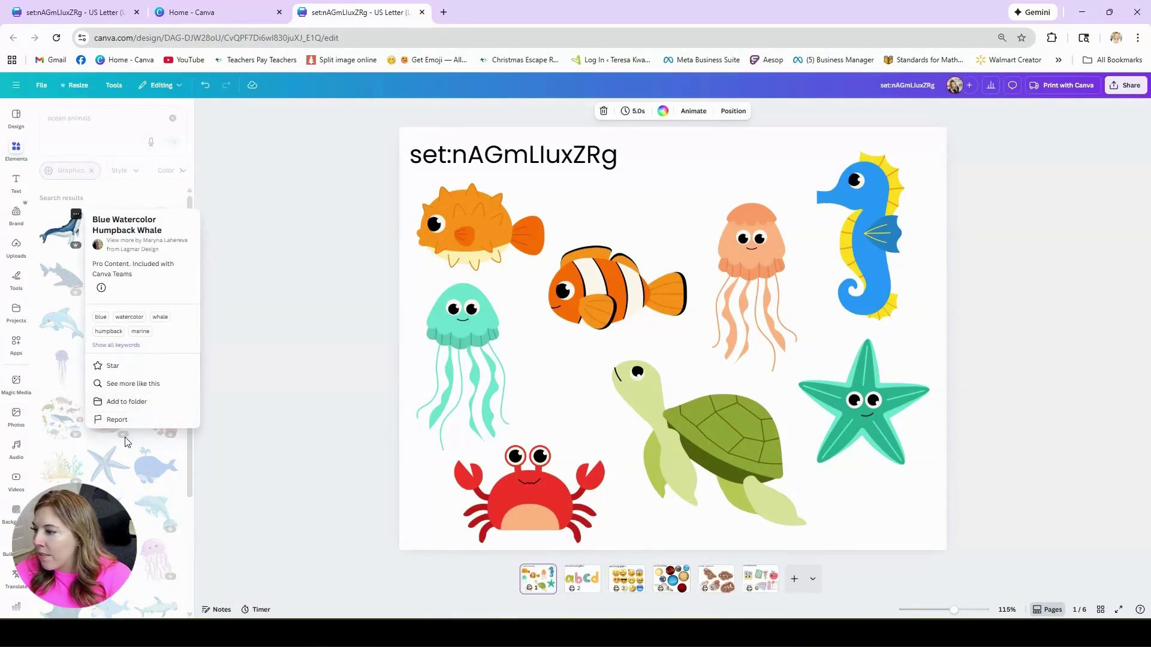
click(342, 365)
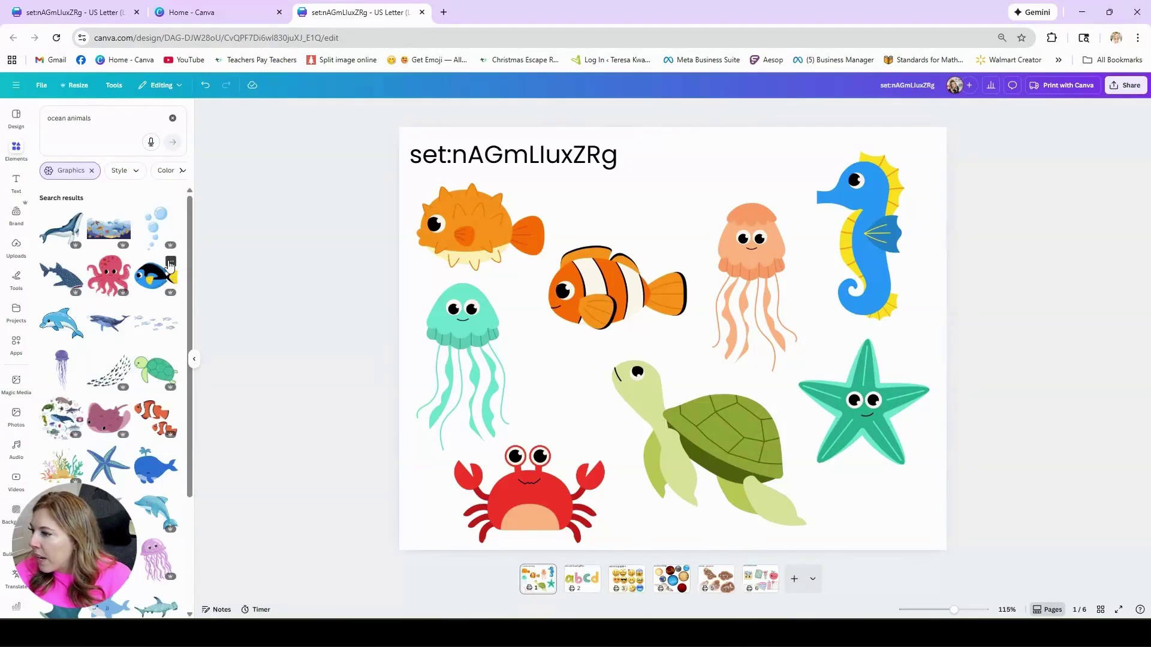
click(171, 261)
click(211, 484)
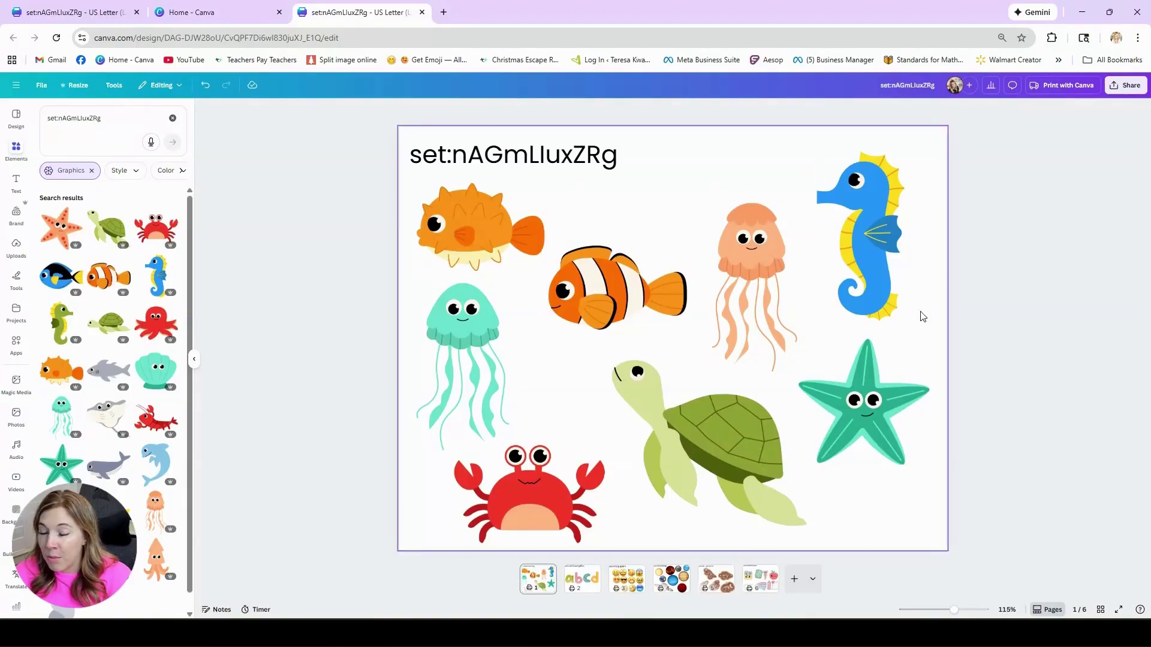
Copy the set code from the element search, paste it as text on page 1 and delete the pasted text.
triple_click(69, 117)
key(ctrl+c)
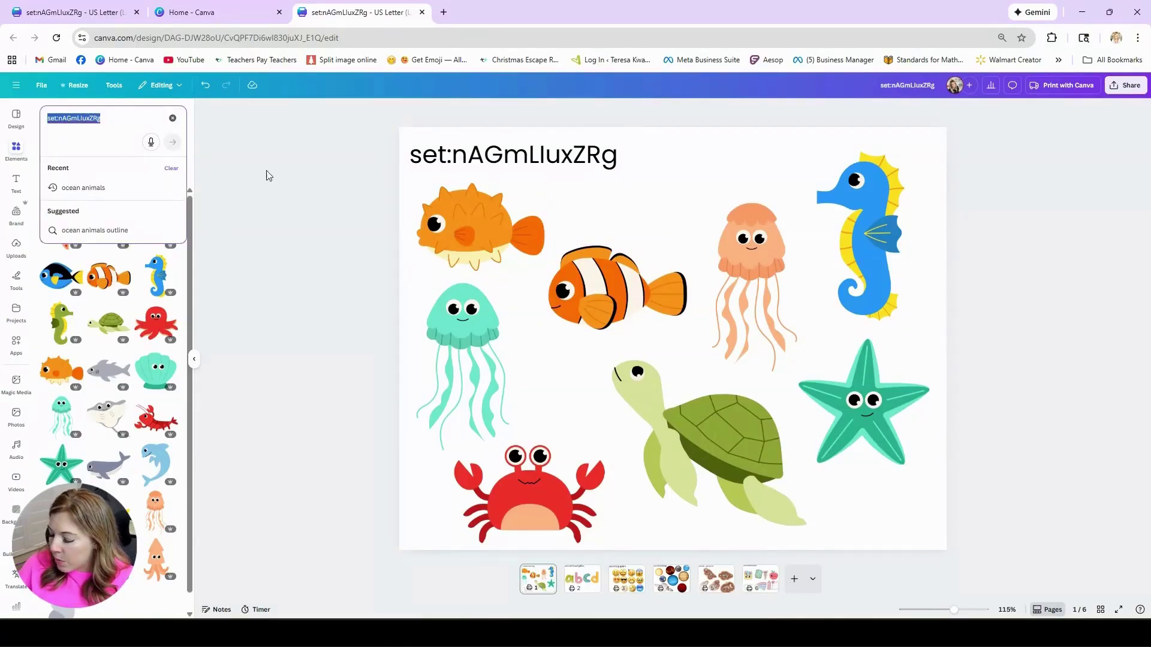
click(713, 146)
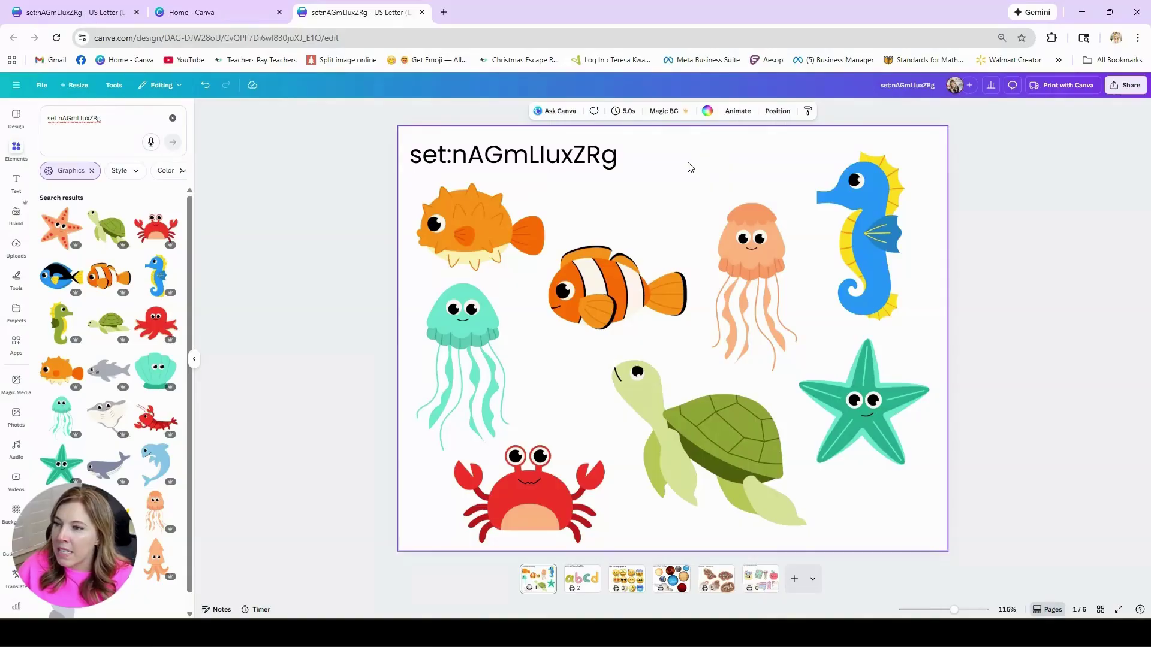
key(ctrl+v)
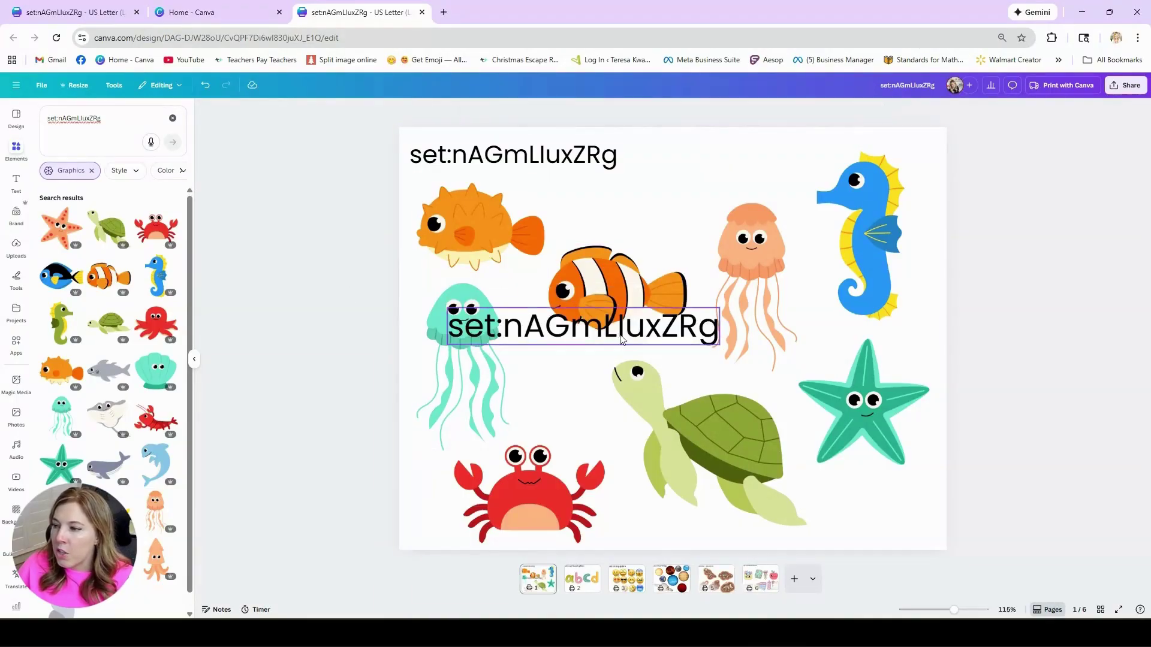
key(Delete)
Select the whole set:nAGmLIuxZRg heading text on page 1 and copy it.
click(529, 157)
double_click(530, 160)
shift+click(530, 161)
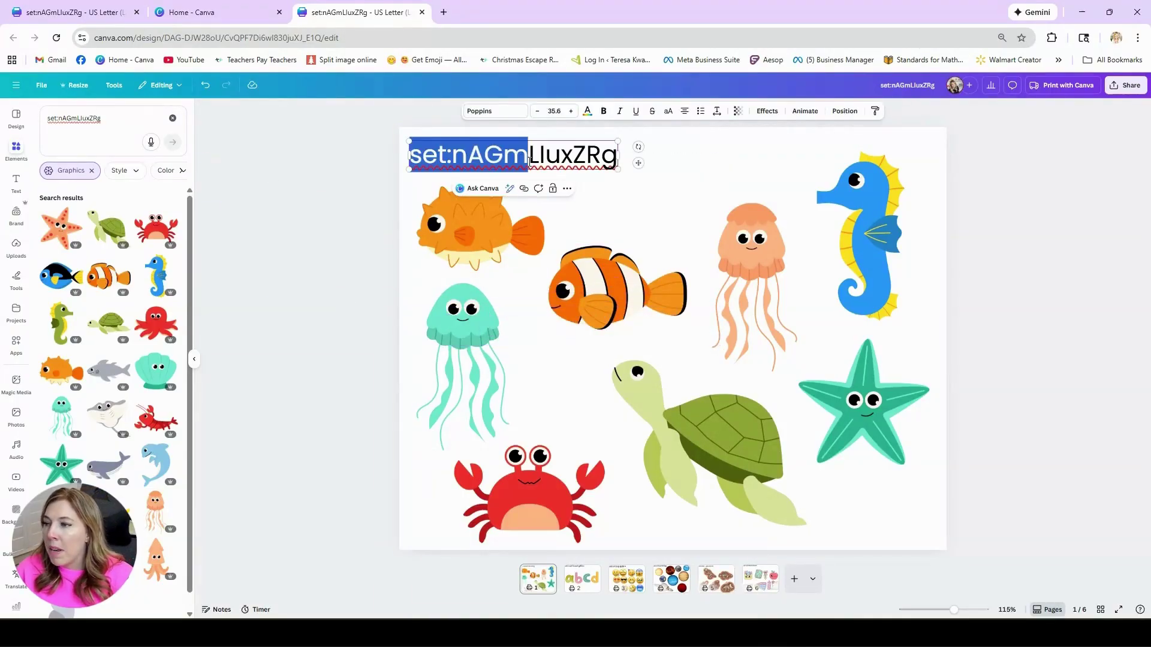
double_click(530, 161)
triple_click(530, 160)
right_click(531, 169)
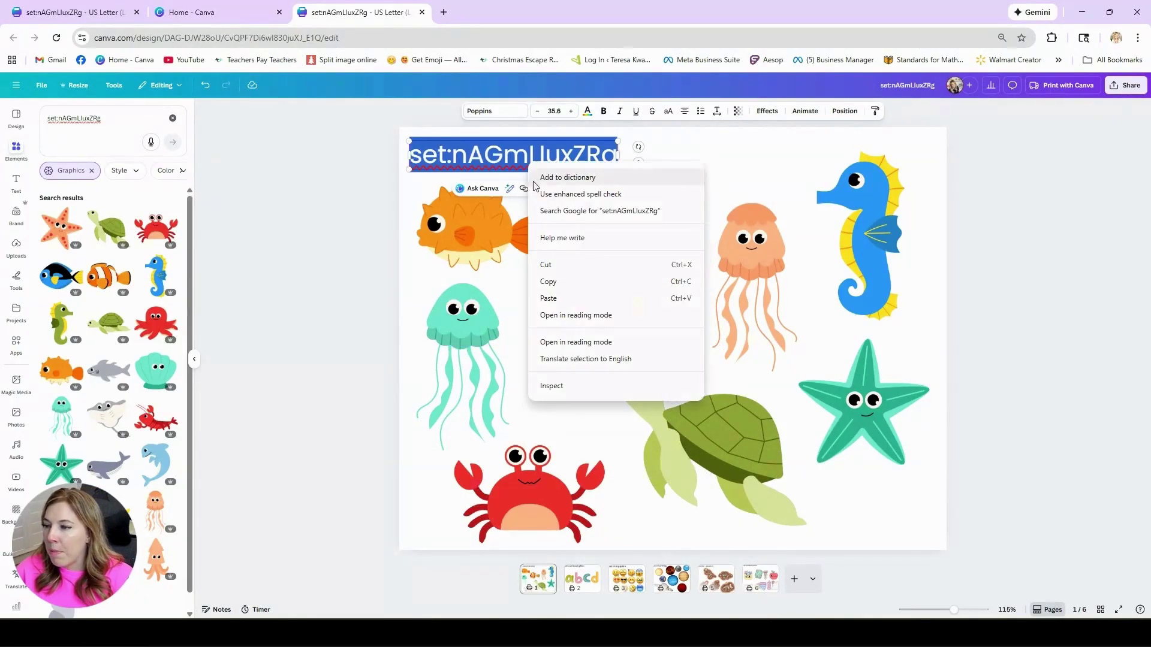
click(547, 281)
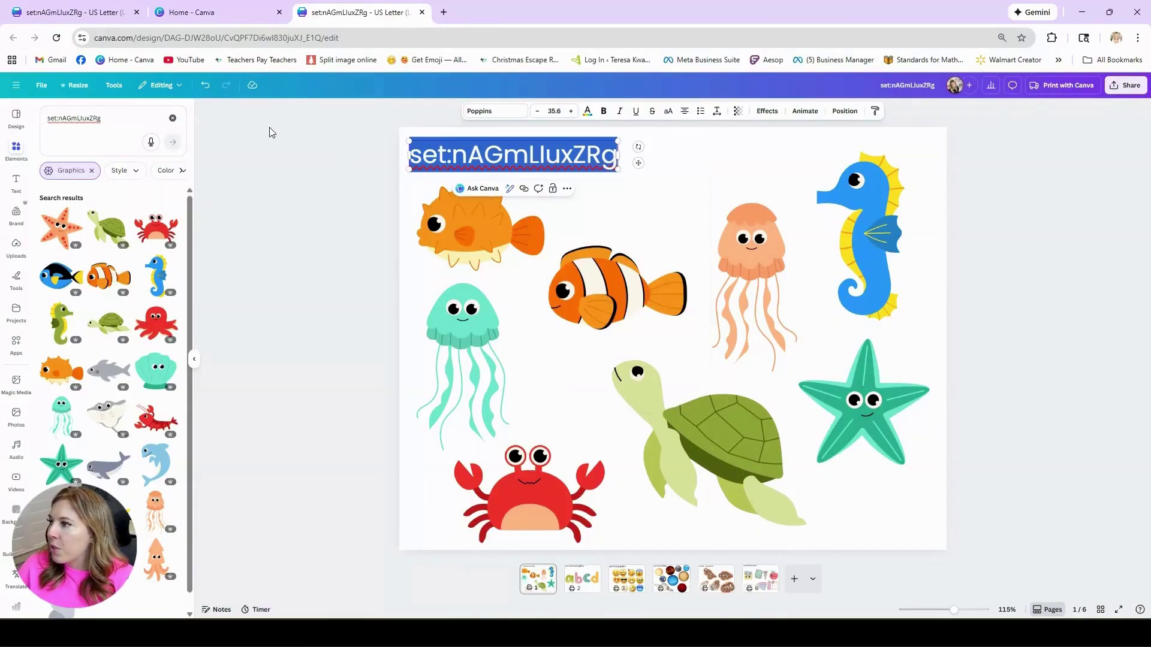
Clear the element search and search for the copied code set:nAGmLIuxZRg.
click(173, 118)
click(110, 122)
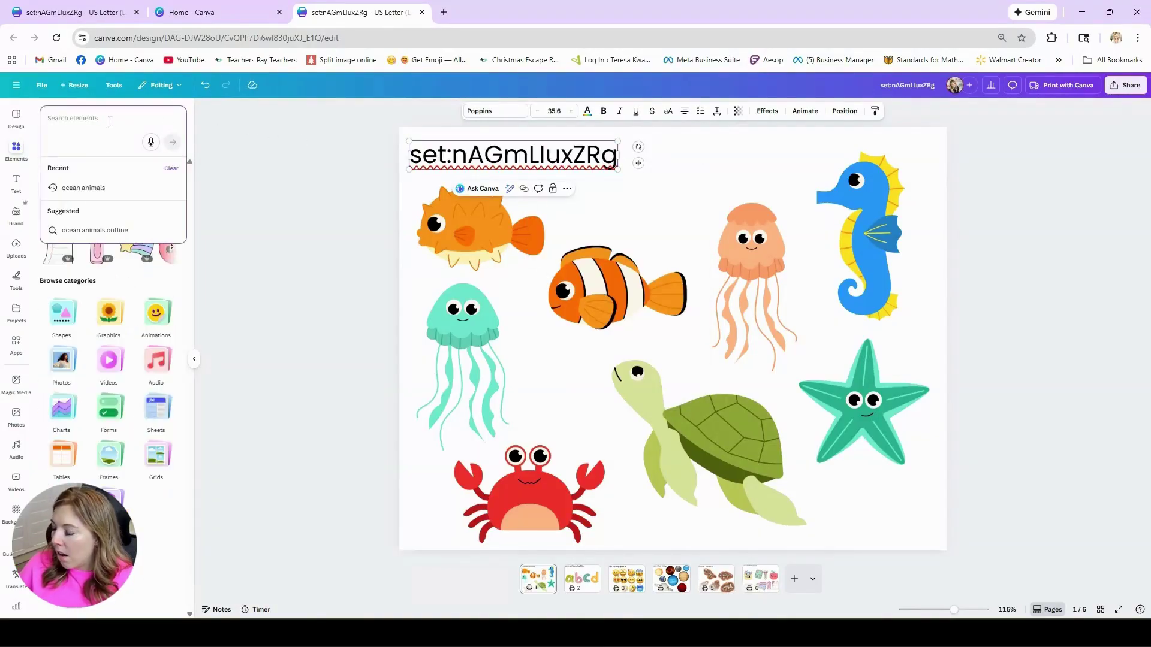
key(ctrl+v)
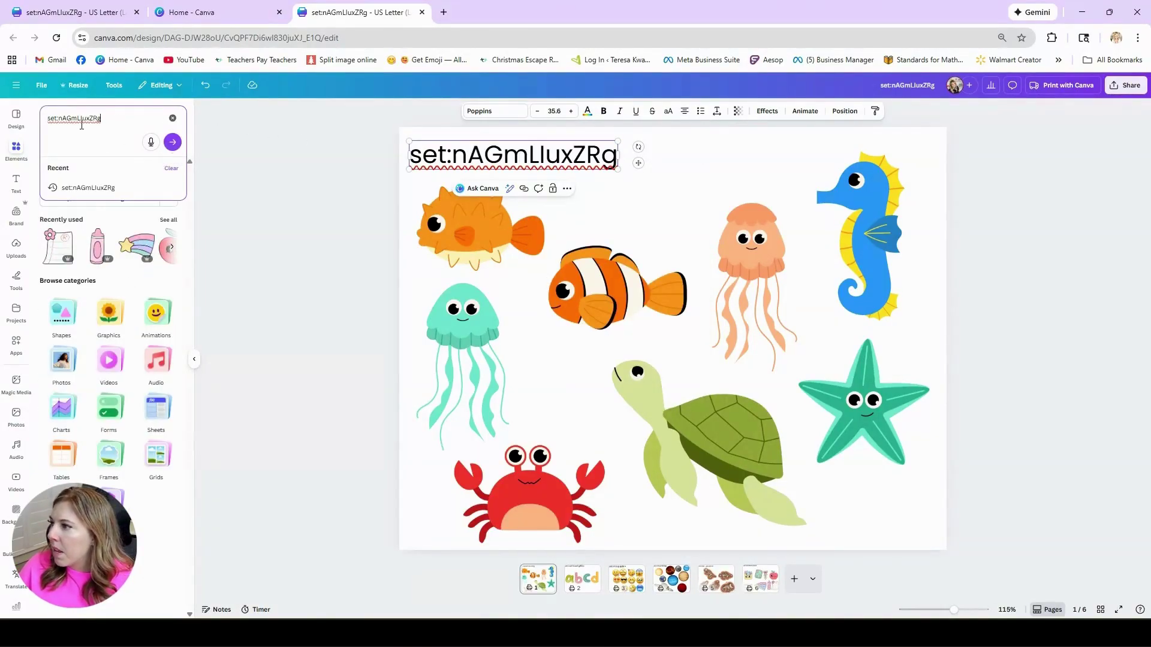
click(173, 142)
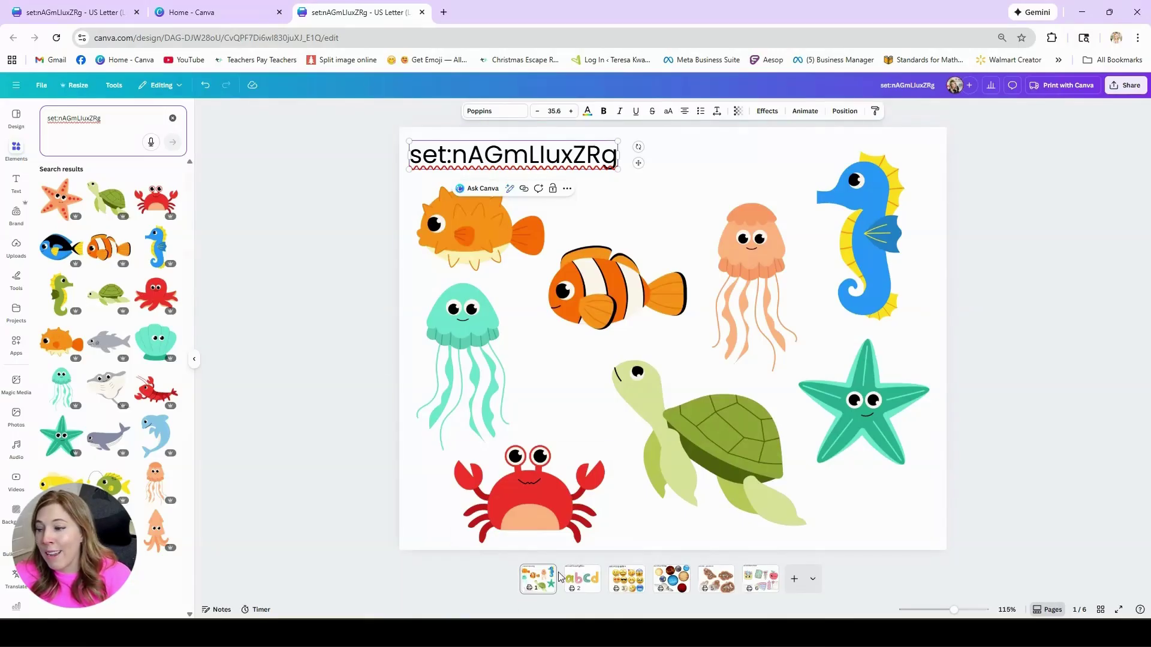
Copy the set code heading from page 2 and search the elements for set:nAFXvwFg6Dc.
click(582, 579)
click(497, 160)
click(497, 160)
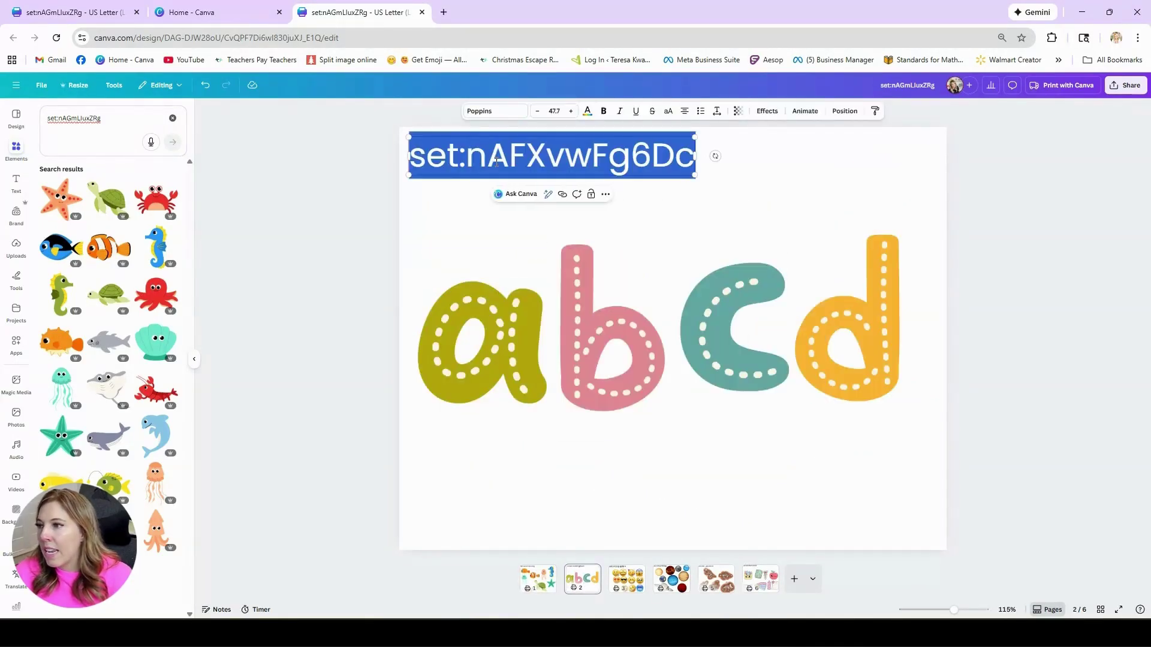
click(79, 120)
key(ctrl+a)
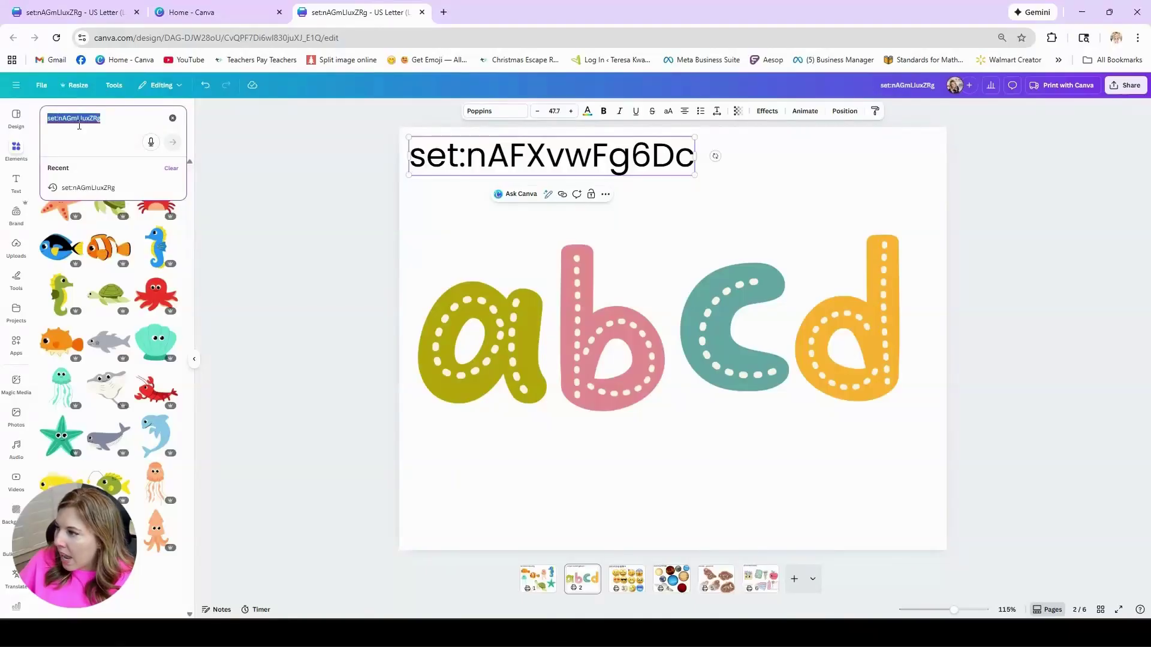
key(ctrl+v)
key(Return)
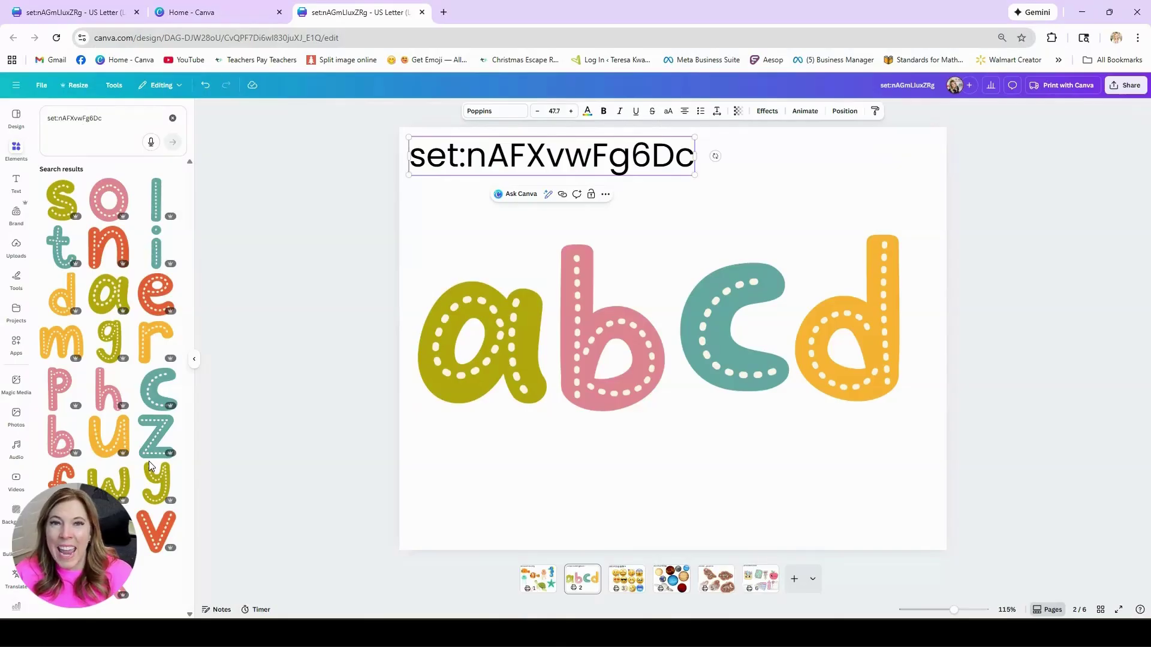
Copy the set code heading from page 5 and search the elements for set:nAE_gSaz6T0.
click(716, 579)
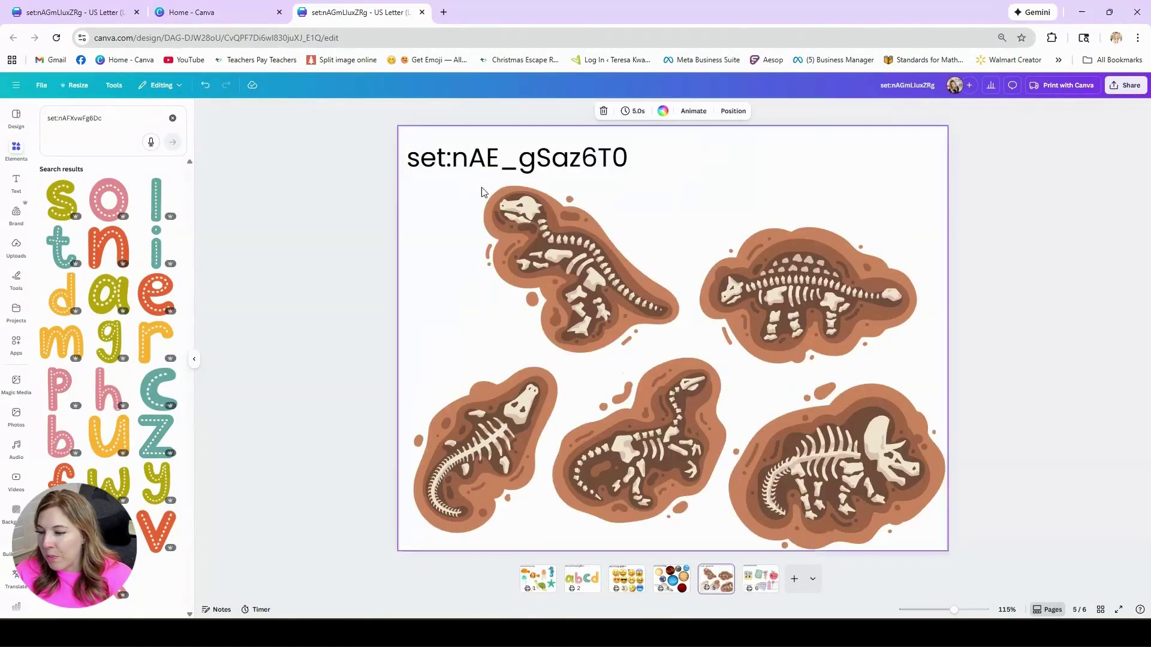
click(506, 157)
double_click(506, 158)
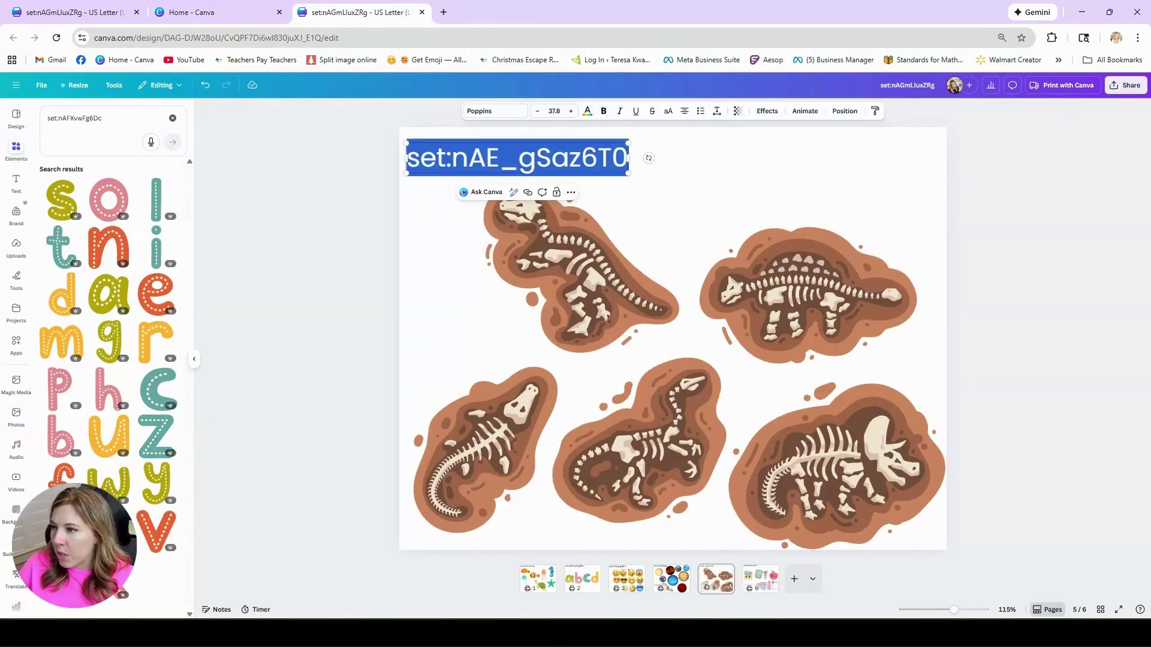
key(ctrl+c)
click(135, 126)
key(ctrl+a)
key(ctrl+v)
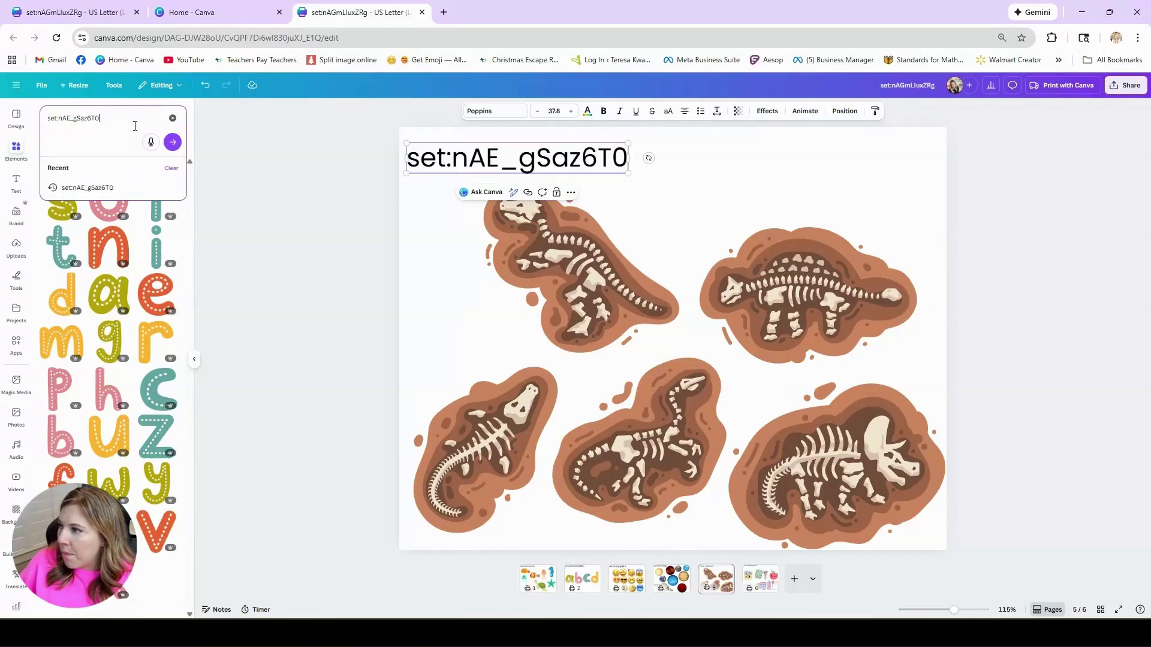
click(170, 141)
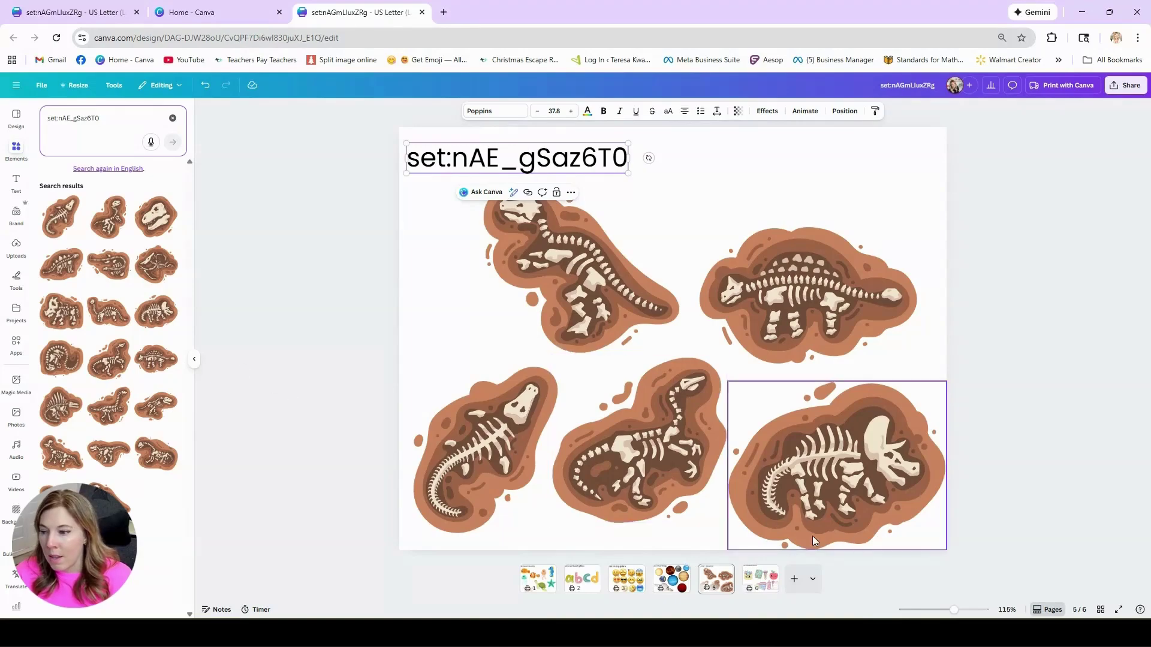
Open page 6, clear the element search and view the collection of the recently used Pastel school supplies paper.
click(760, 579)
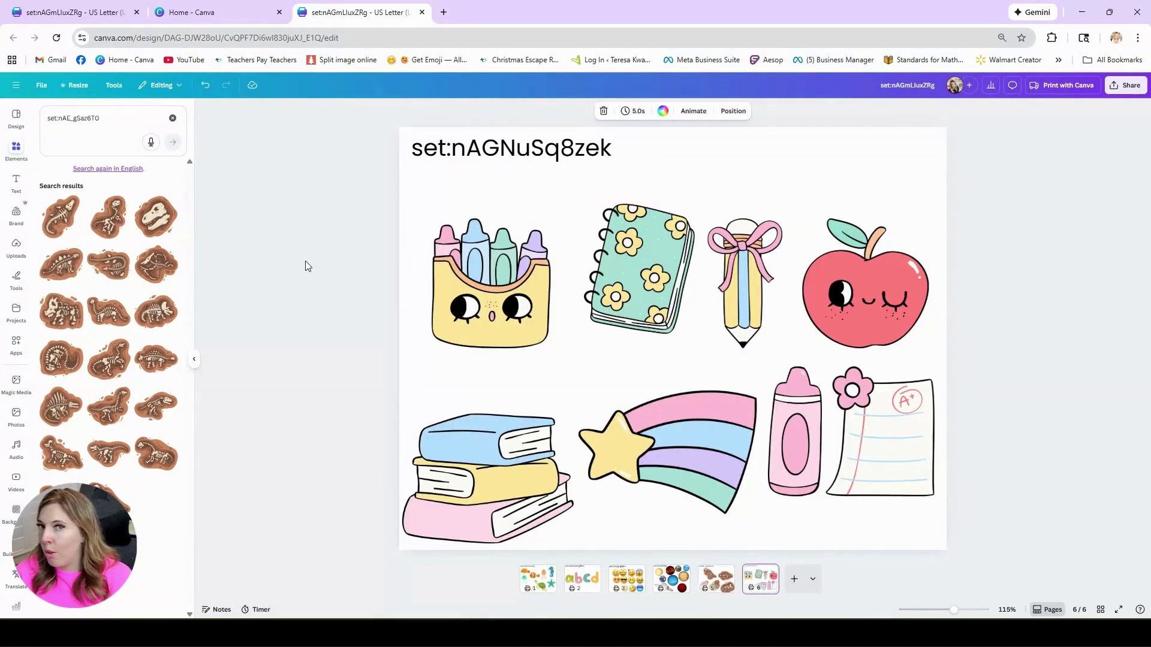
click(173, 119)
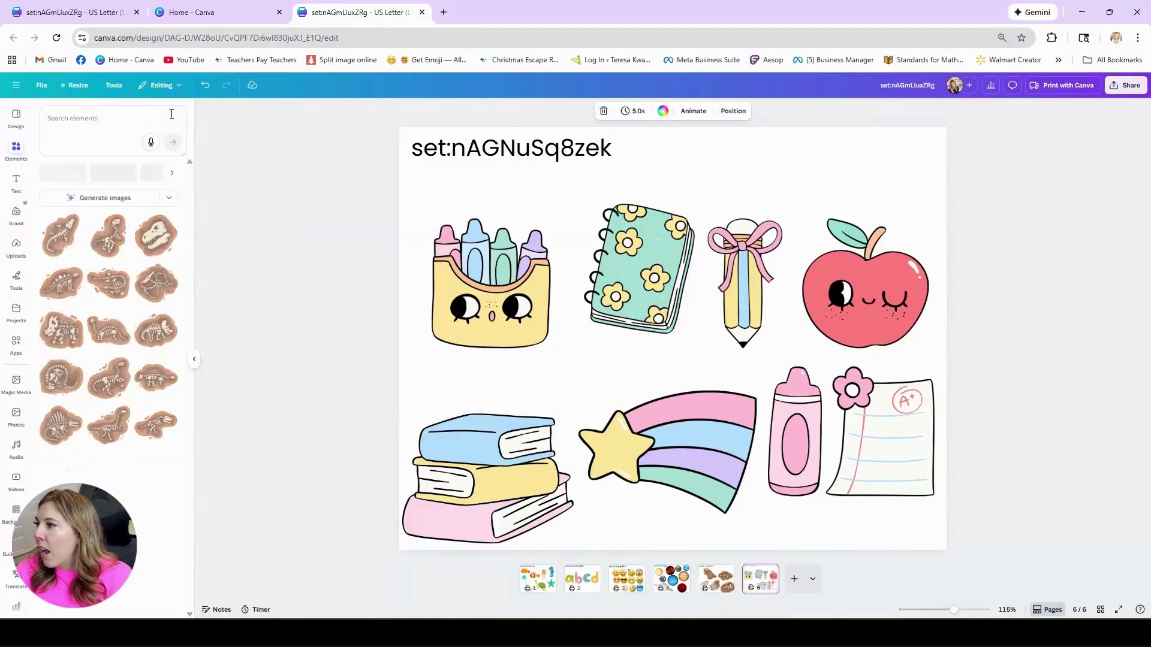
click(78, 137)
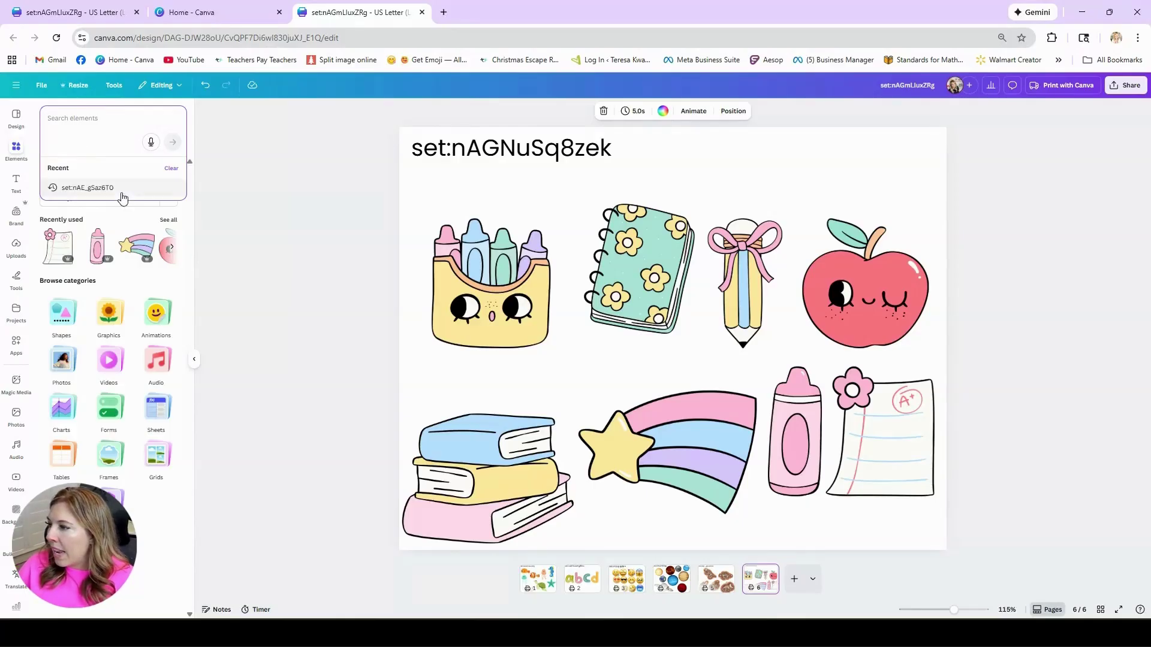
click(168, 220)
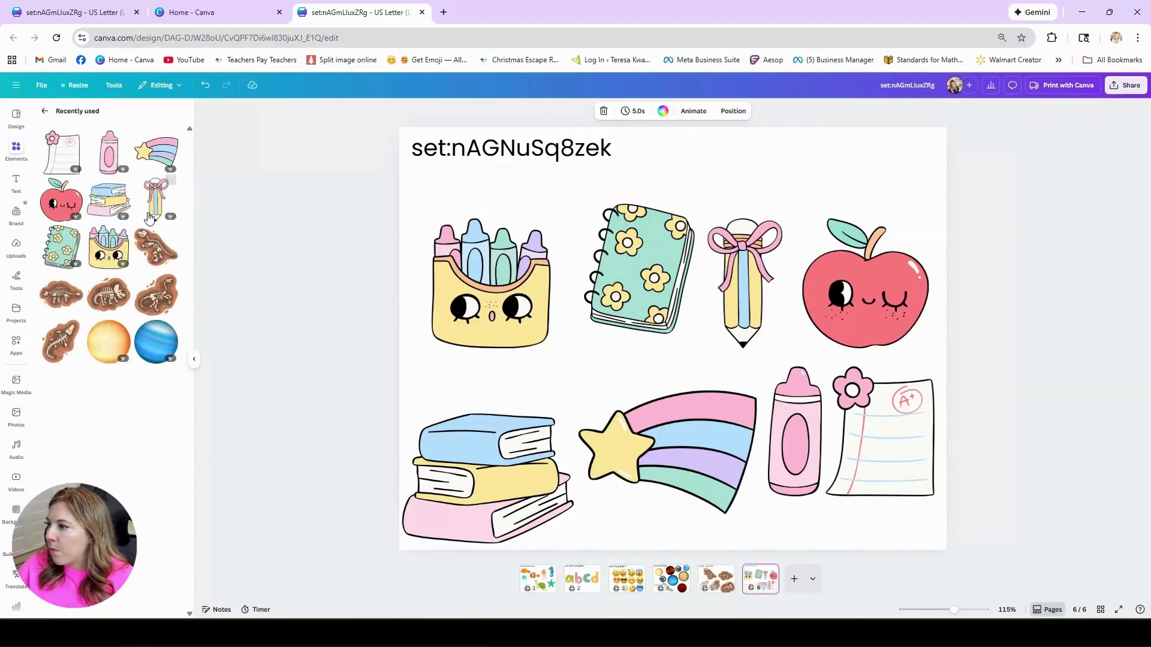
click(77, 139)
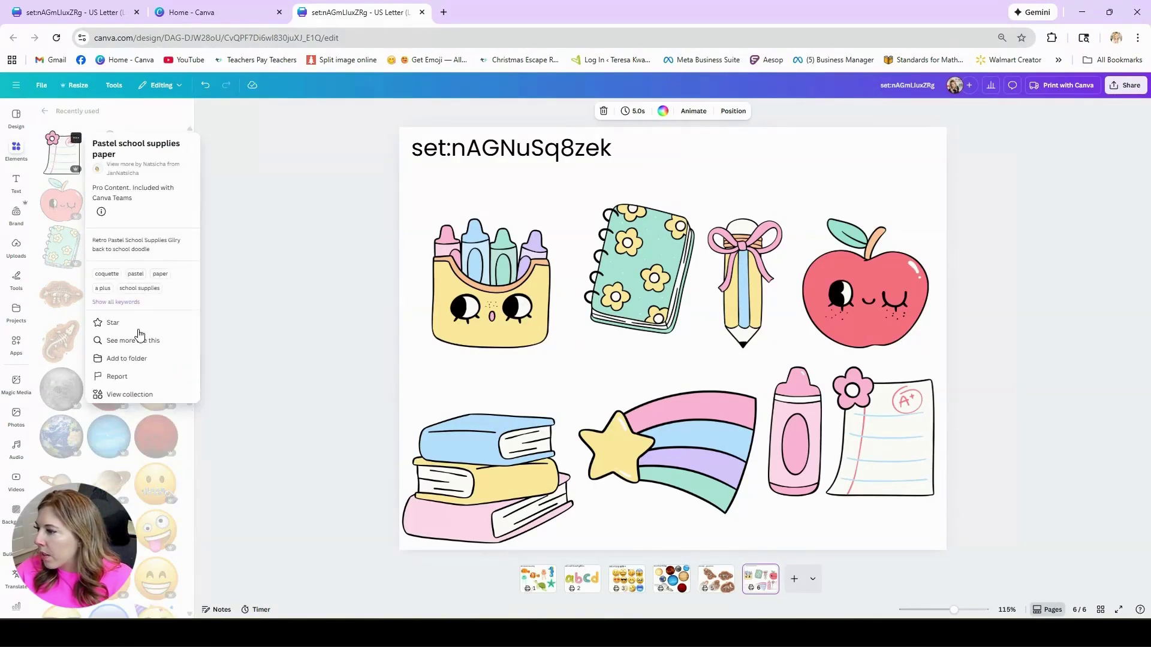
click(95, 397)
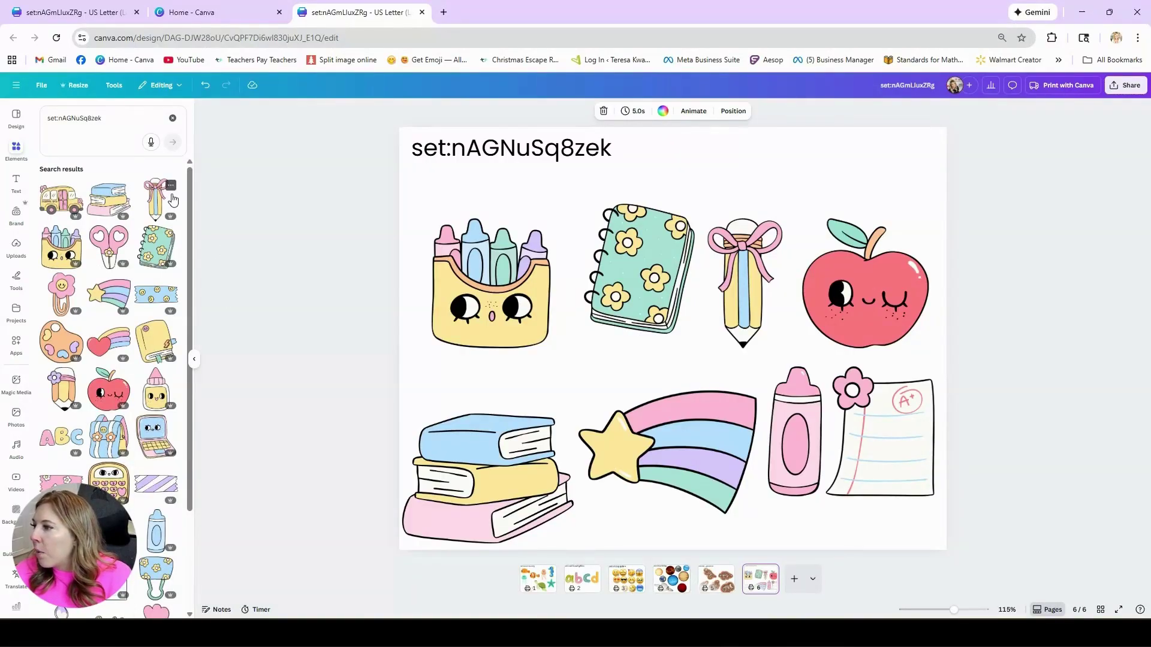
Start adding the Pastel school supplies pencil with bow to a folder, searching for "elements" and opening the clip art elements folder.
click(171, 185)
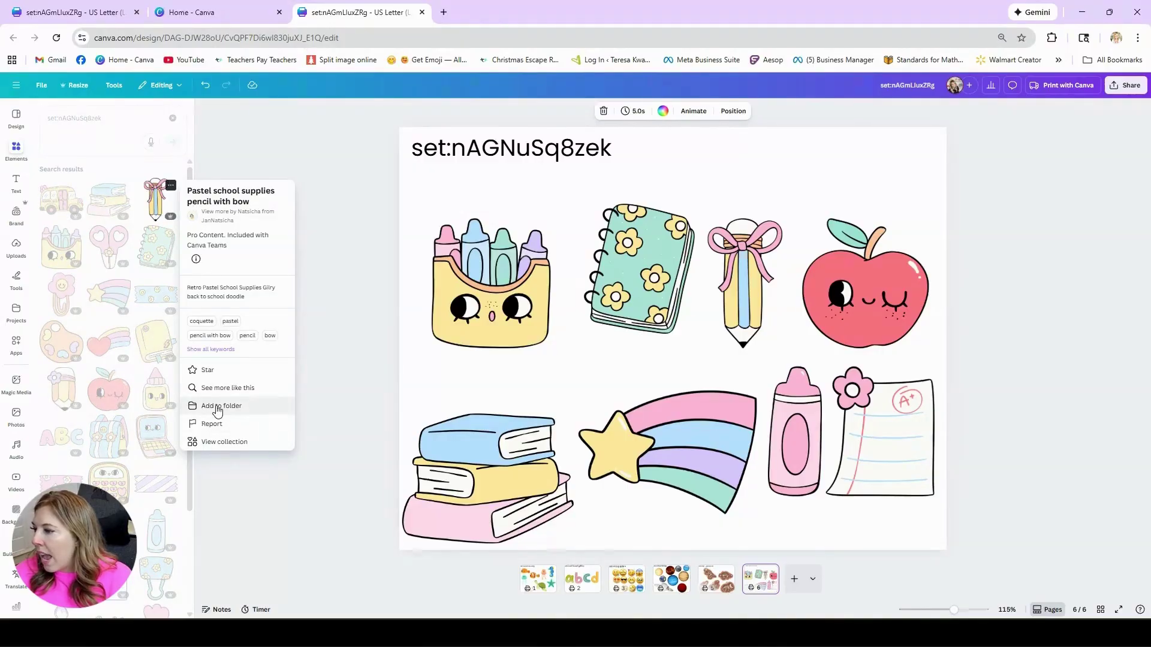
click(245, 407)
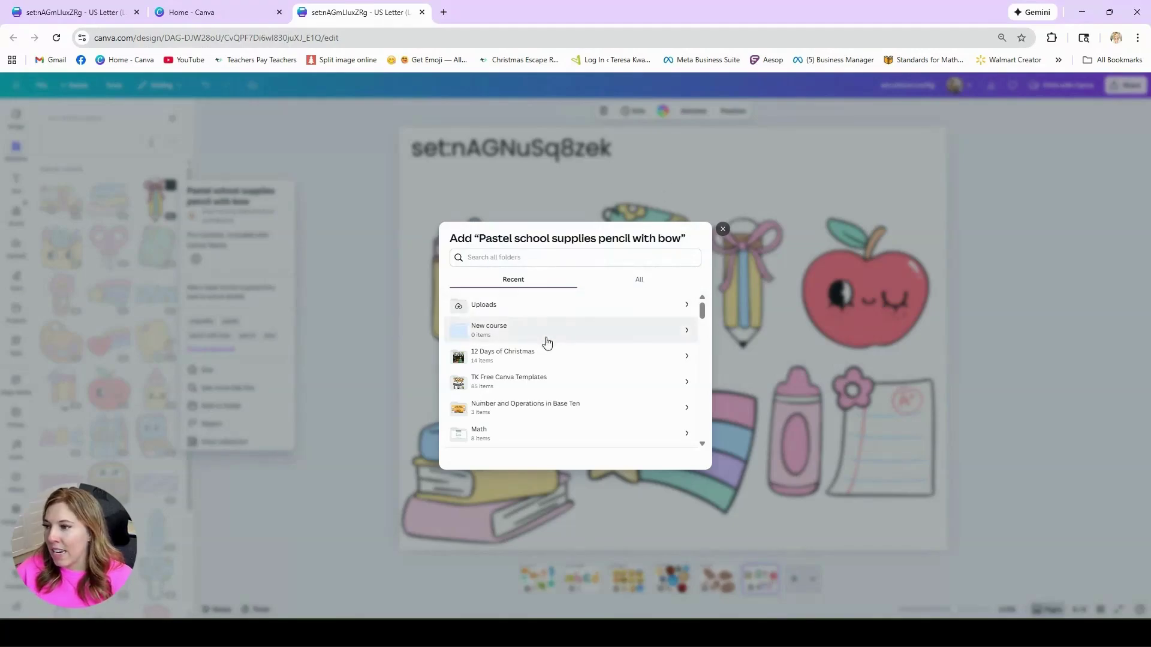
click(489, 257)
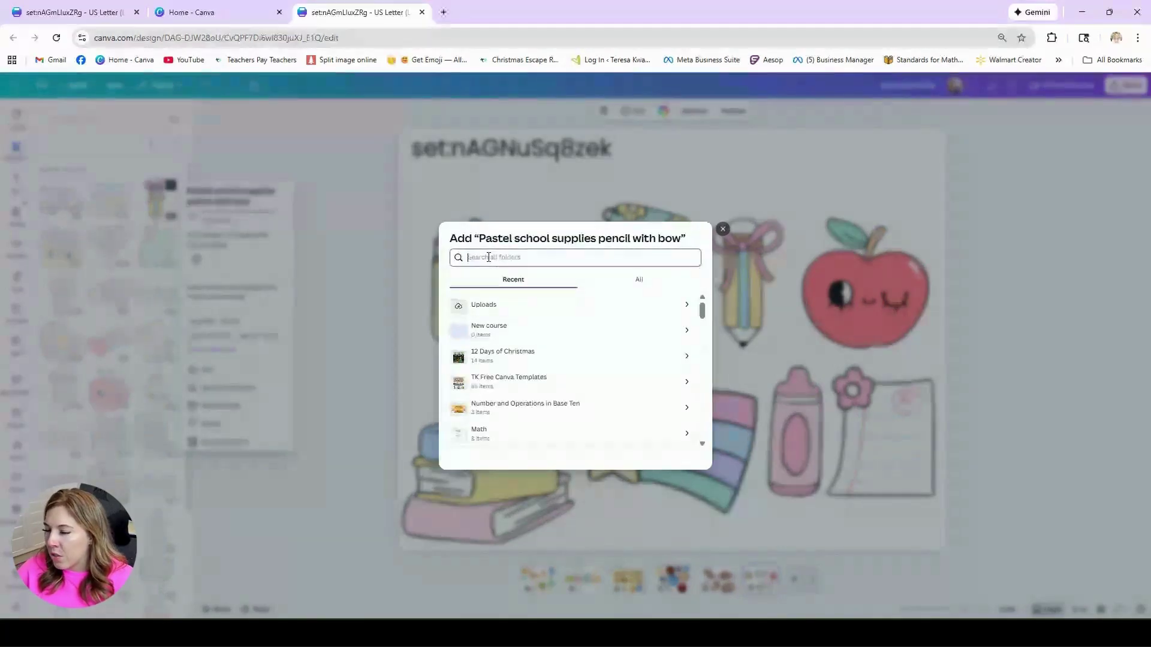
text(ele)
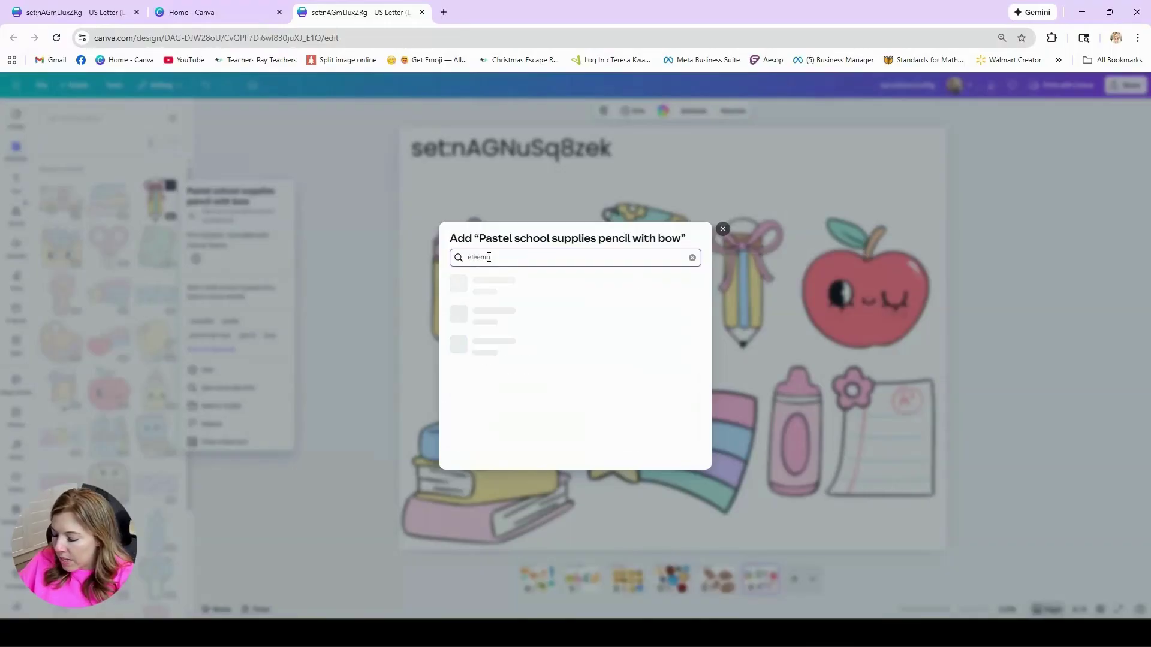
text(ments)
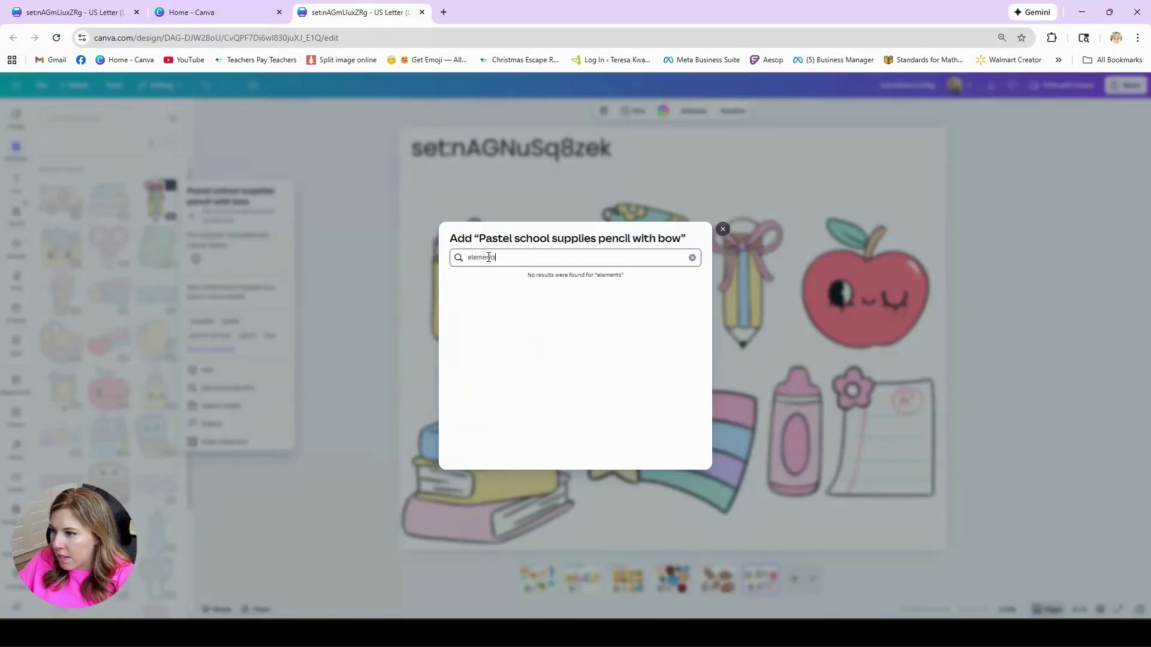
click(506, 361)
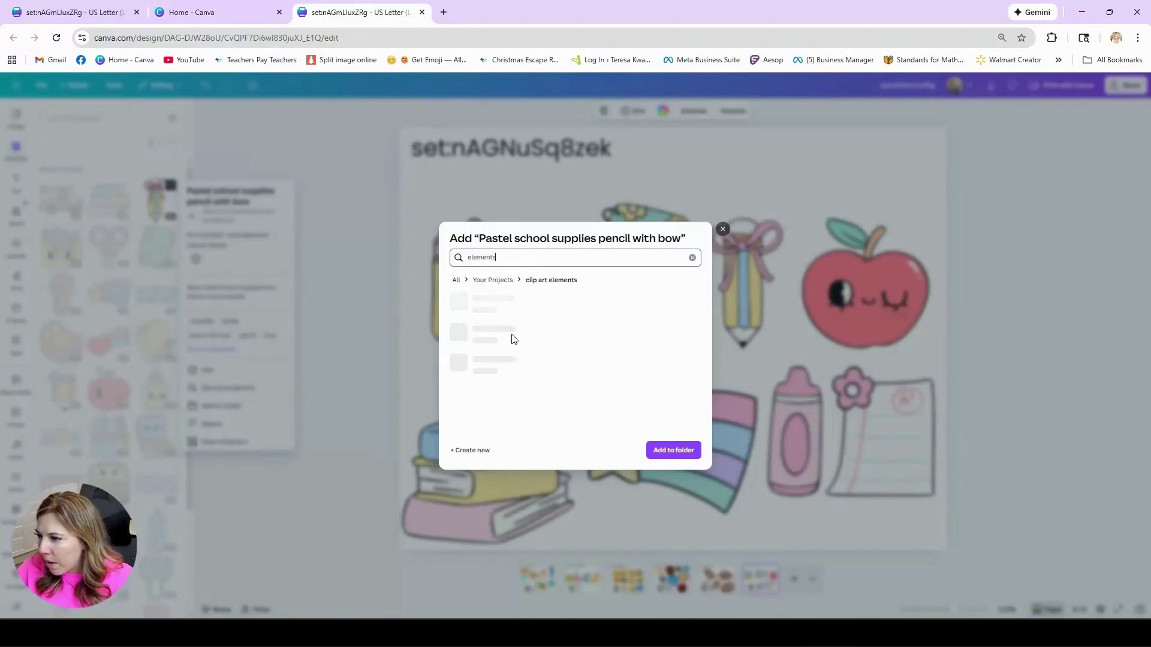
scroll(539, 323, down, 10)
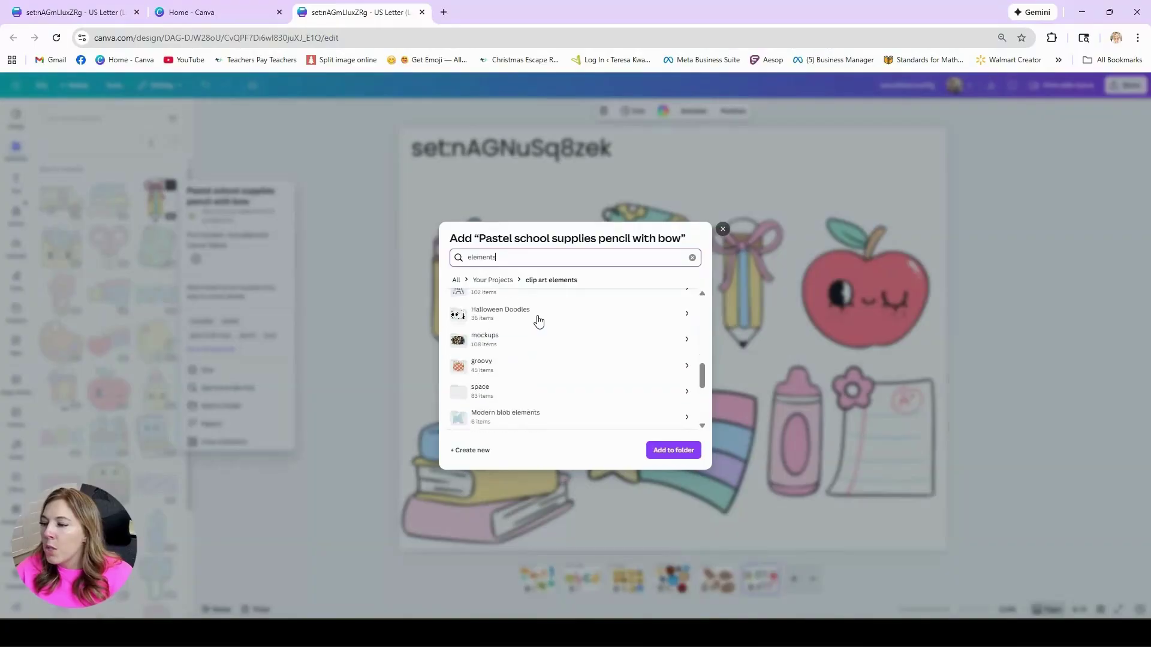
scroll(526, 384, up, 5)
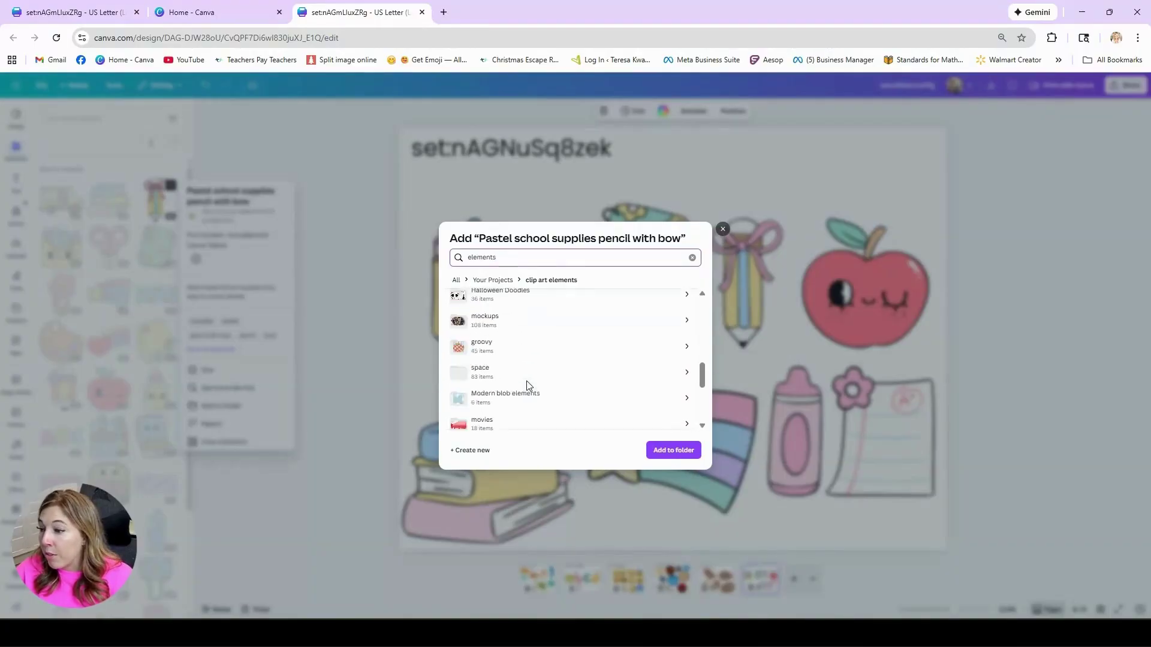
scroll(526, 385, up, 2)
scroll(526, 385, down, 2)
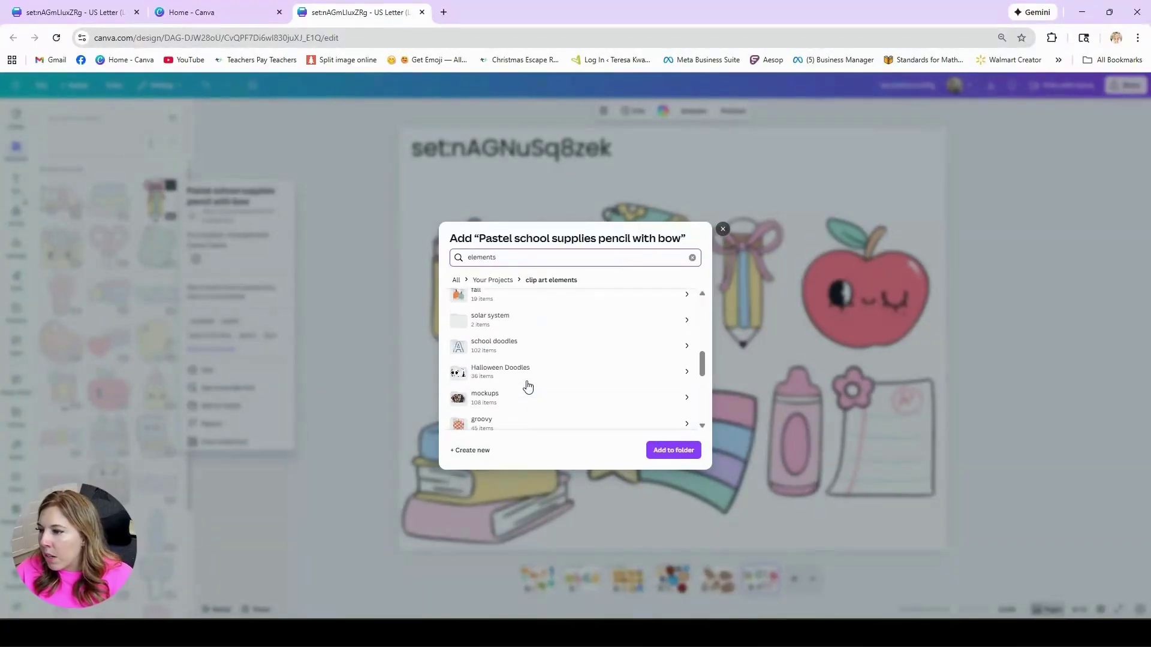
click(517, 347)
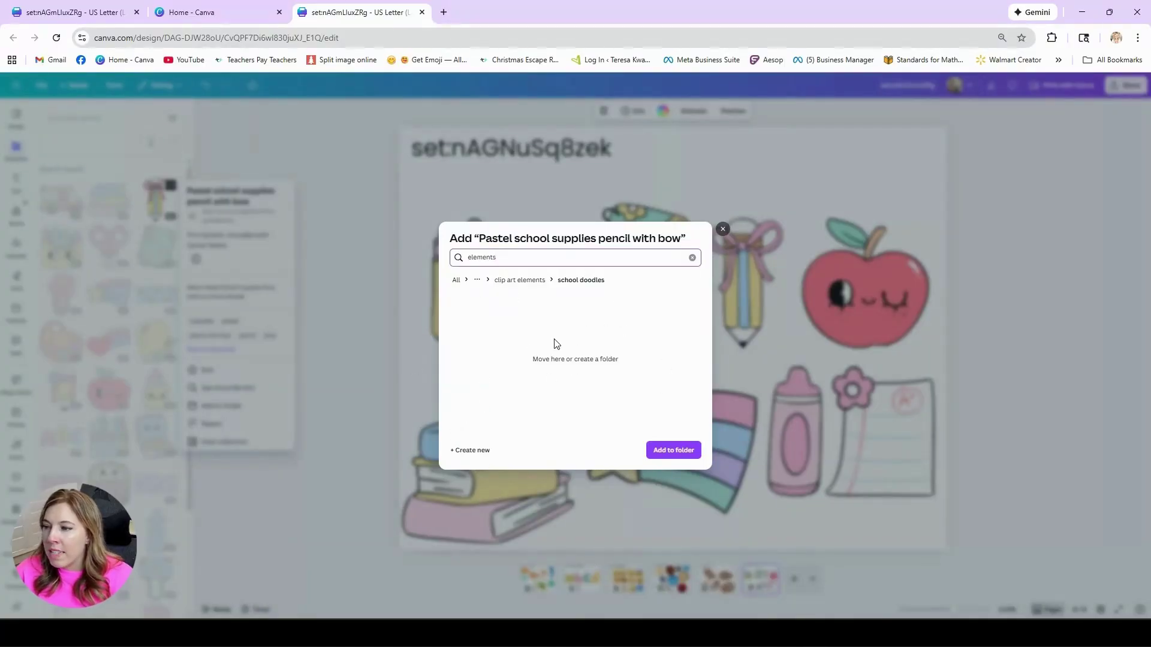
click(519, 280)
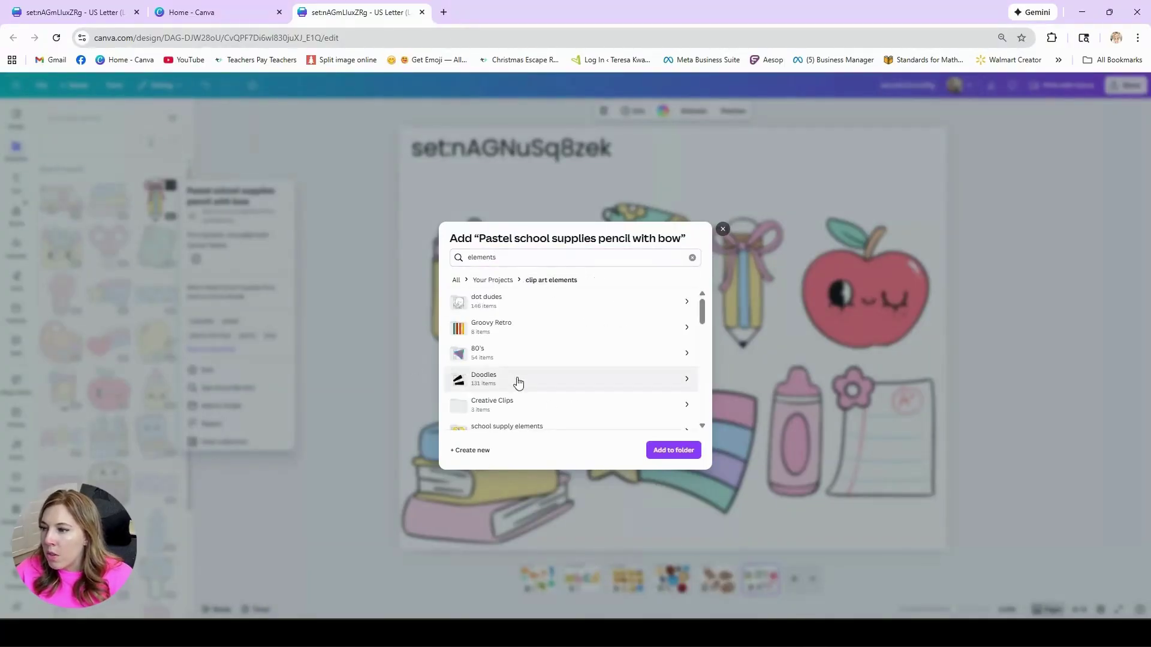
Create a folder named "pastel school supplies" inside clip art elements and move the pencil with bow into it.
click(457, 456)
text(pa)
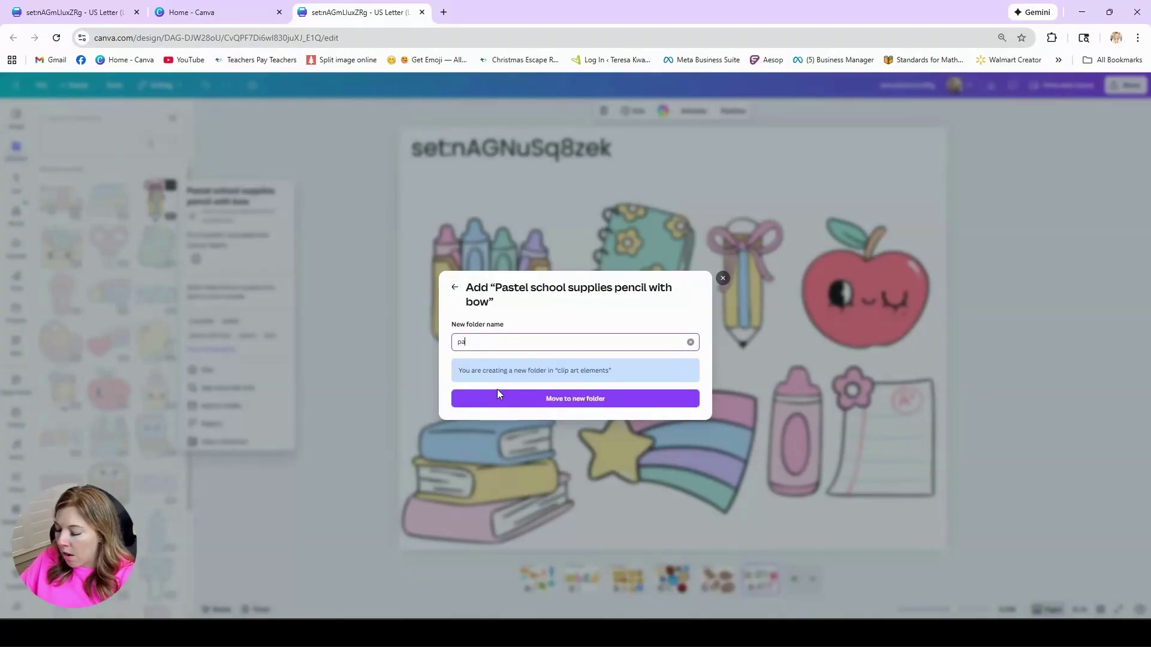
text(stel school supplies)
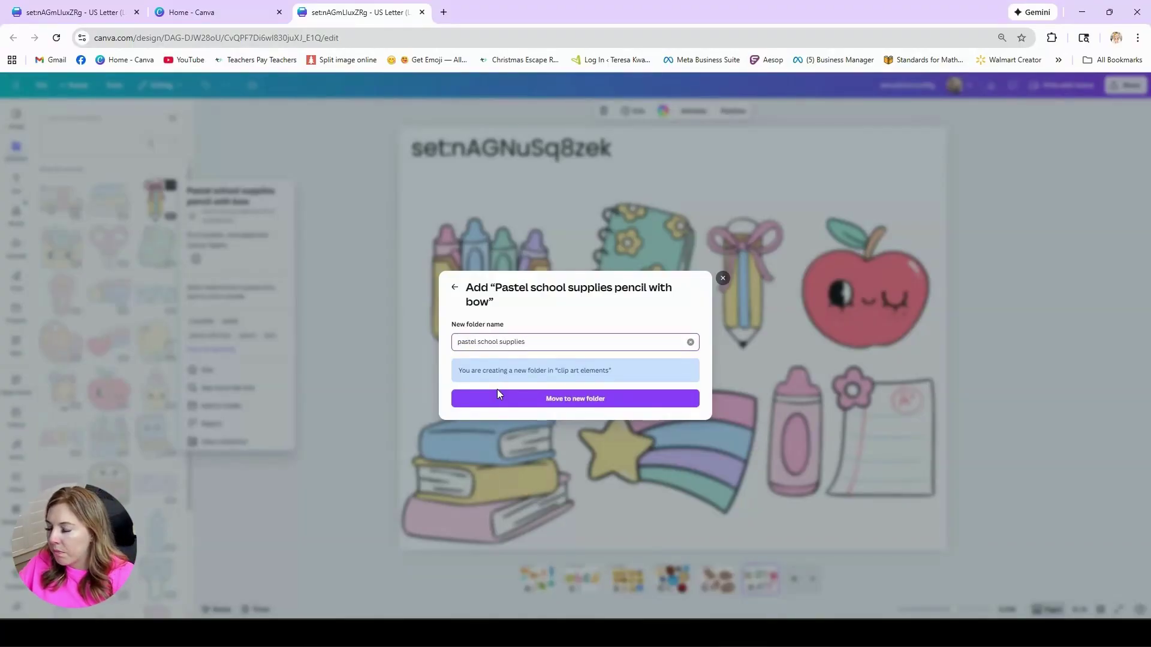
click(498, 394)
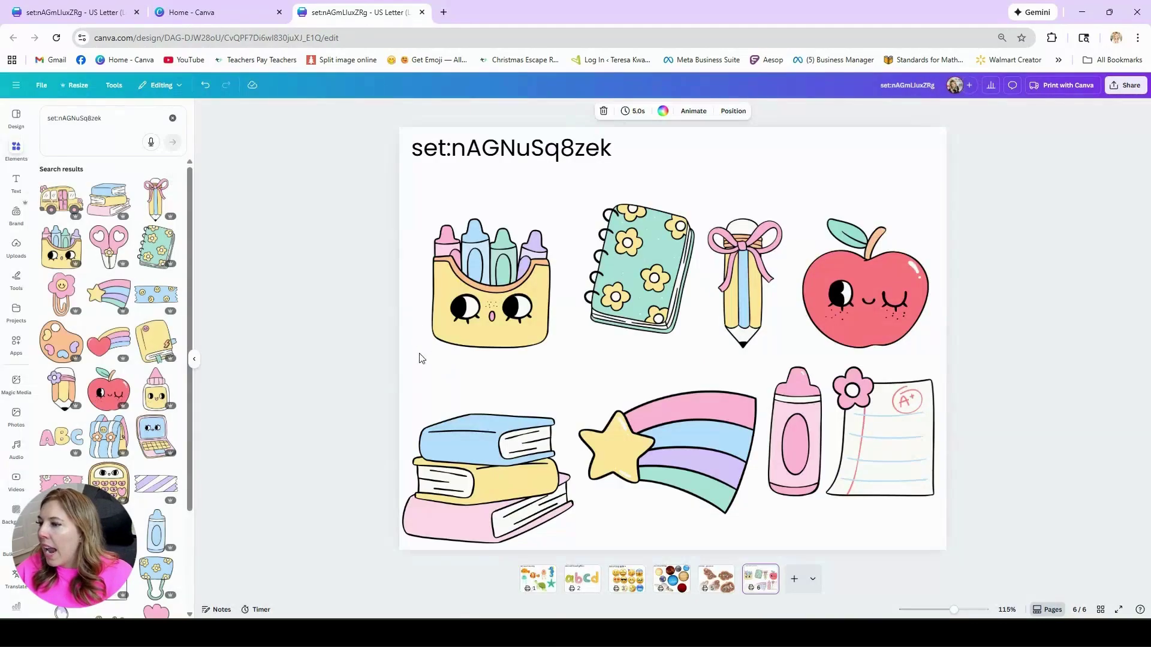
Add the Pastel school supplies stack books element to the pastel school supplies folder.
click(122, 189)
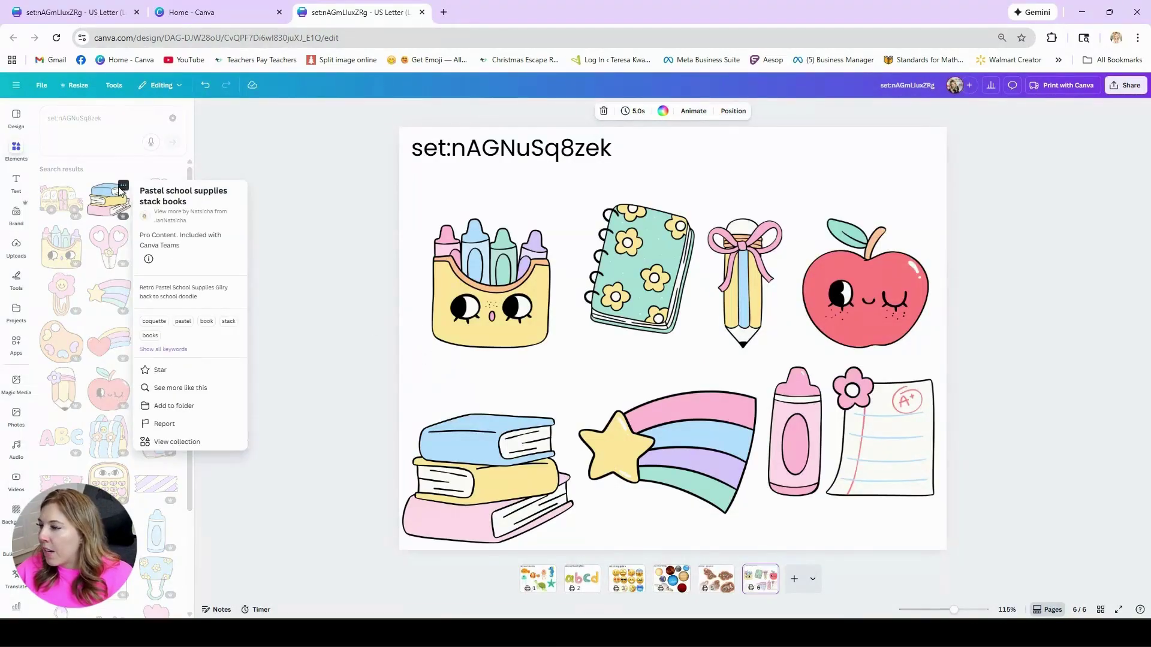
click(185, 434)
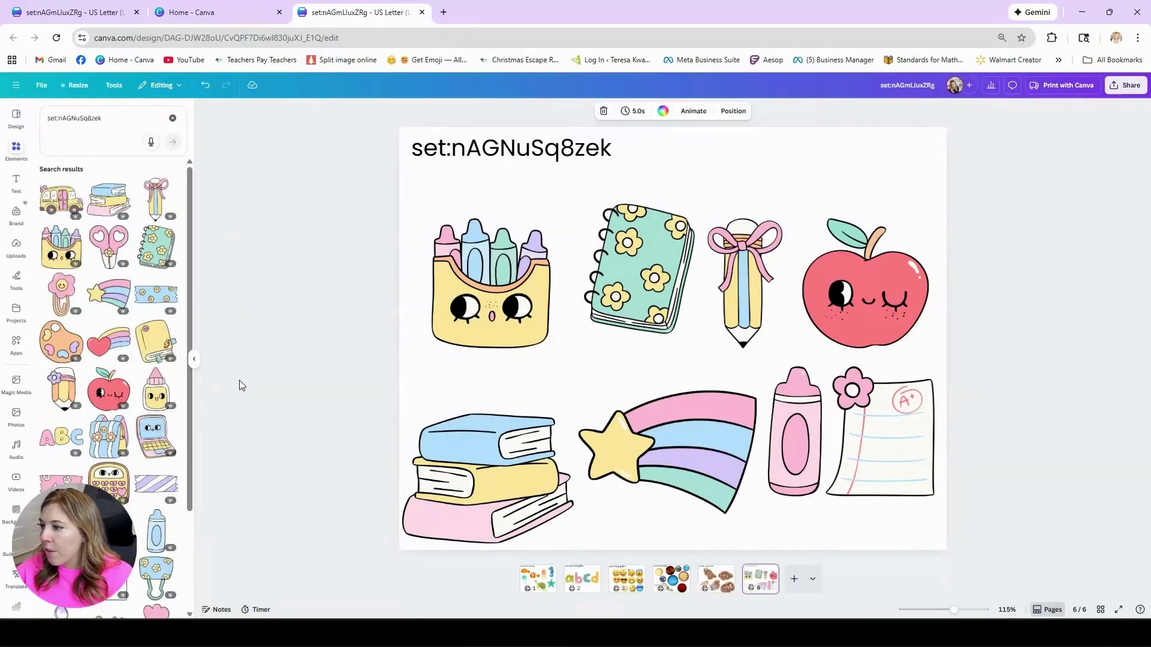
click(123, 186)
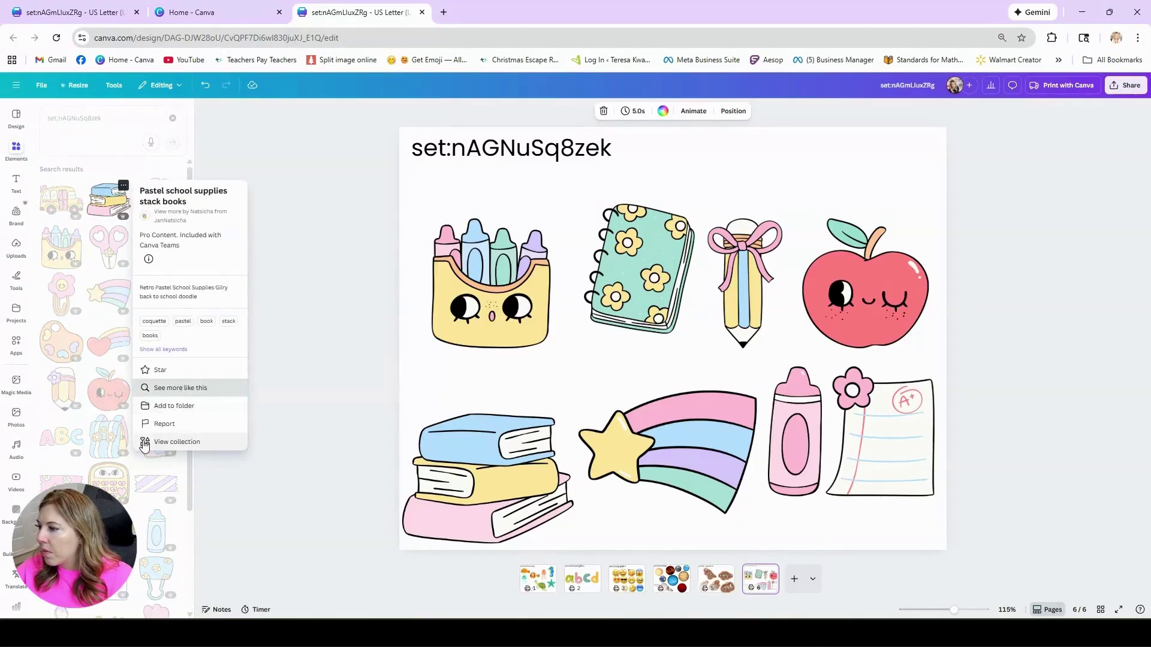
click(160, 406)
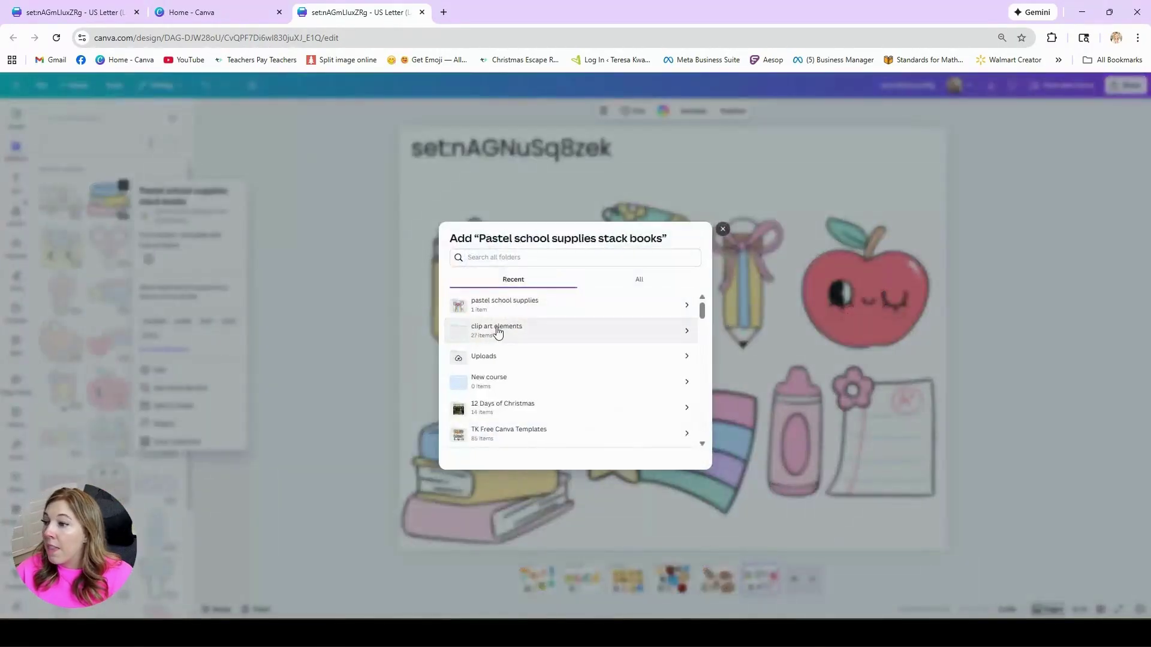
click(503, 308)
click(672, 449)
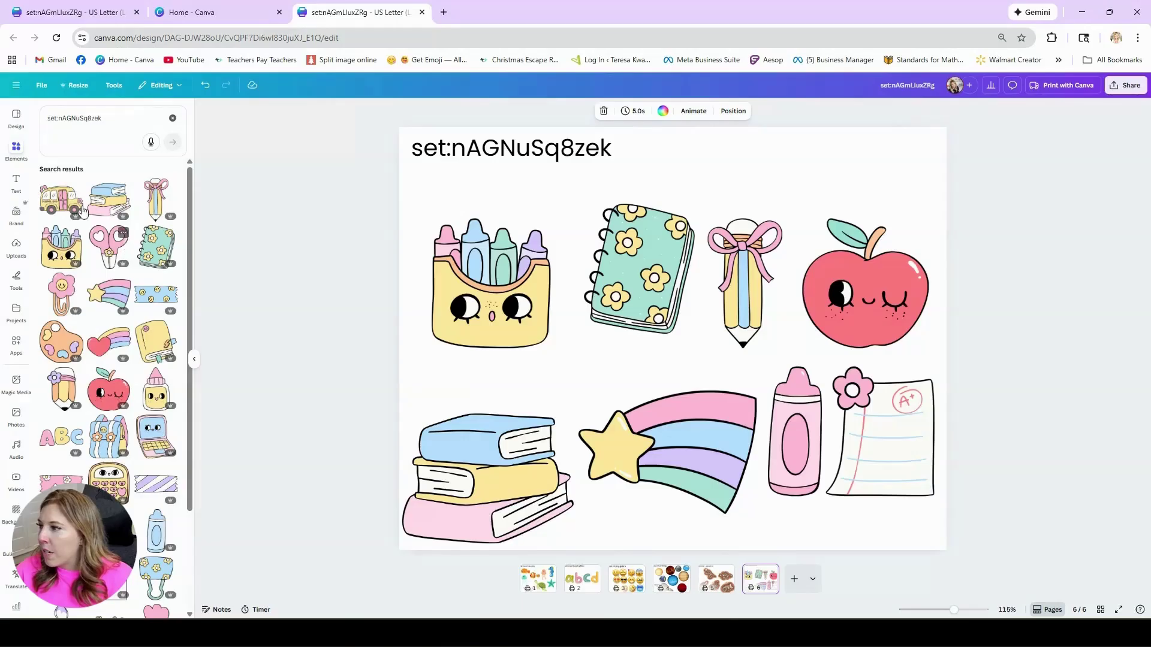
click(123, 280)
click(226, 294)
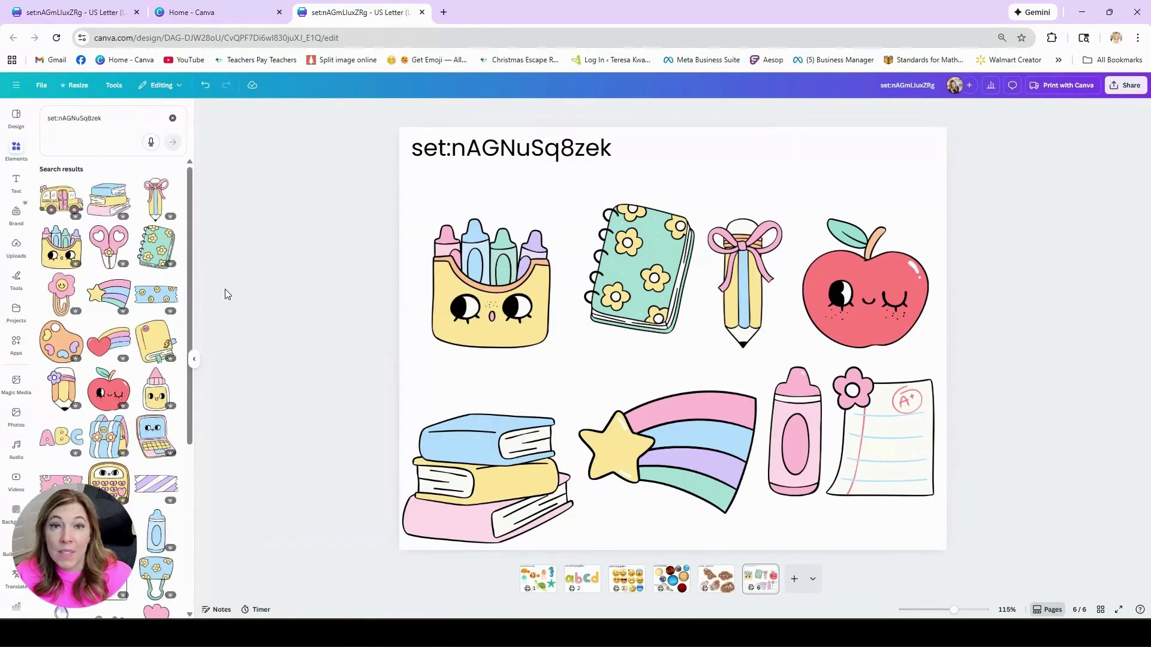
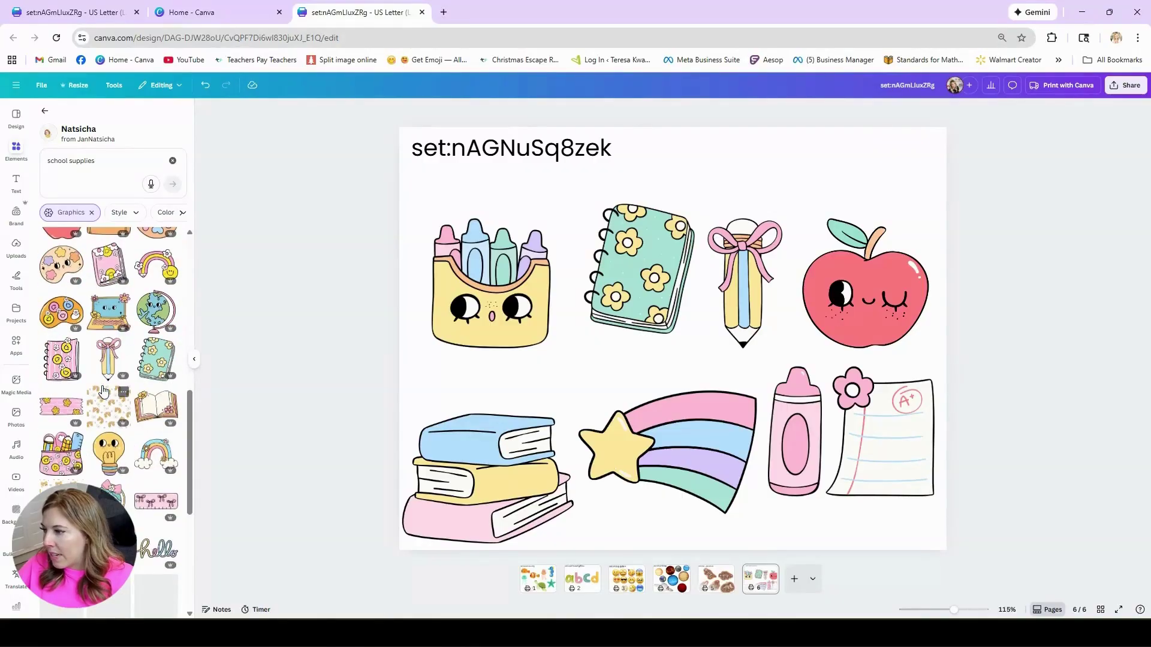
Search the creator's graphics for "owl" and clear the search.
click(115, 164)
text(owl)
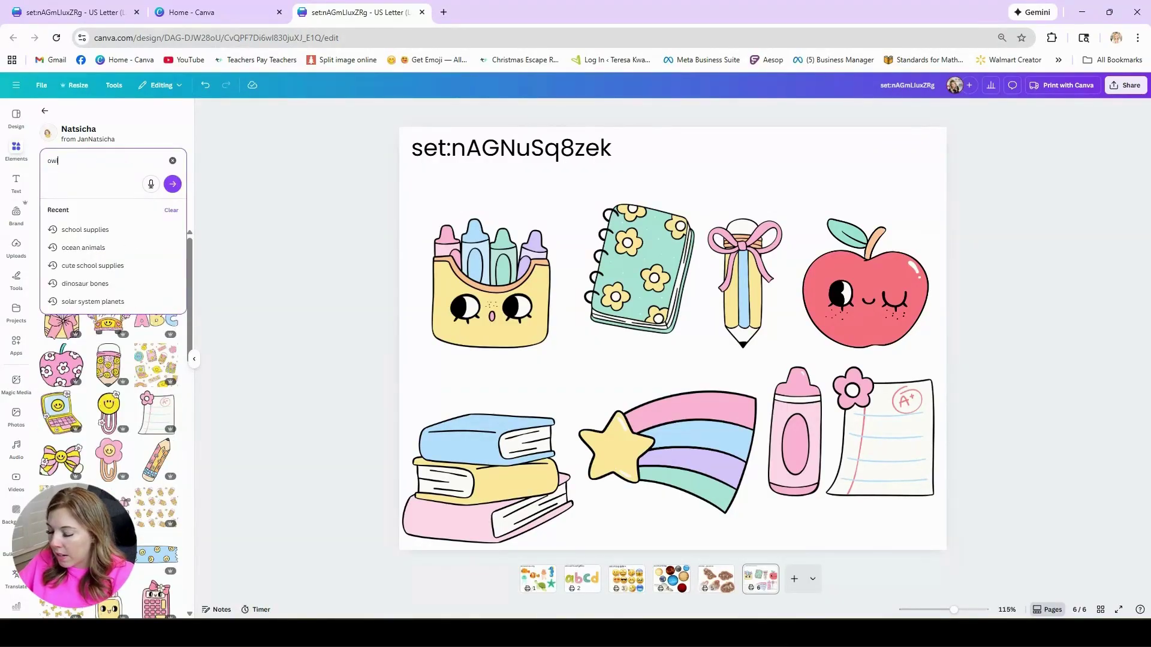
key(Return)
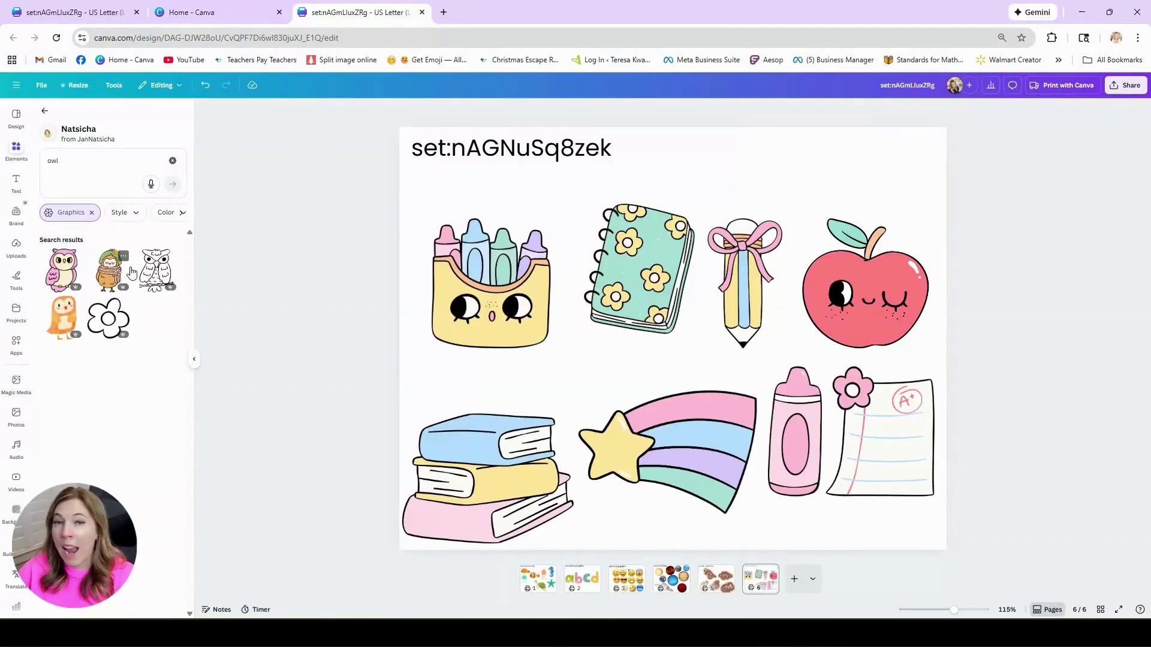
click(172, 161)
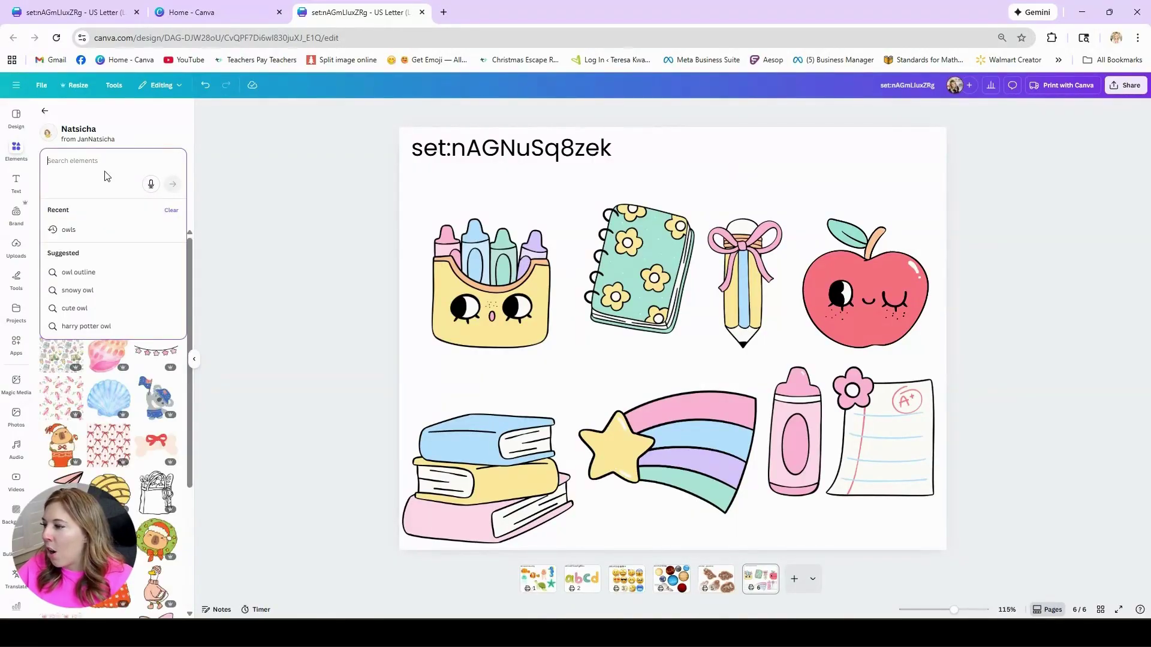
click(270, 257)
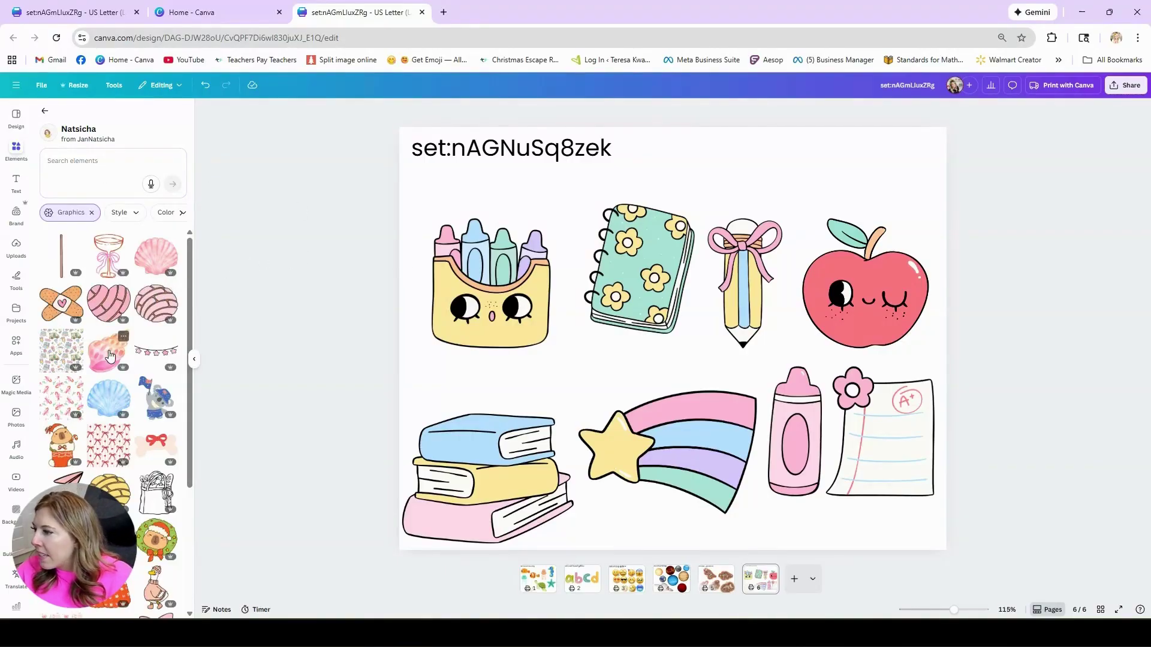
Open the collection that the creator's pink doodle paper plane belongs to and browse its matching school graphics.
scroll(92, 398, down, 1)
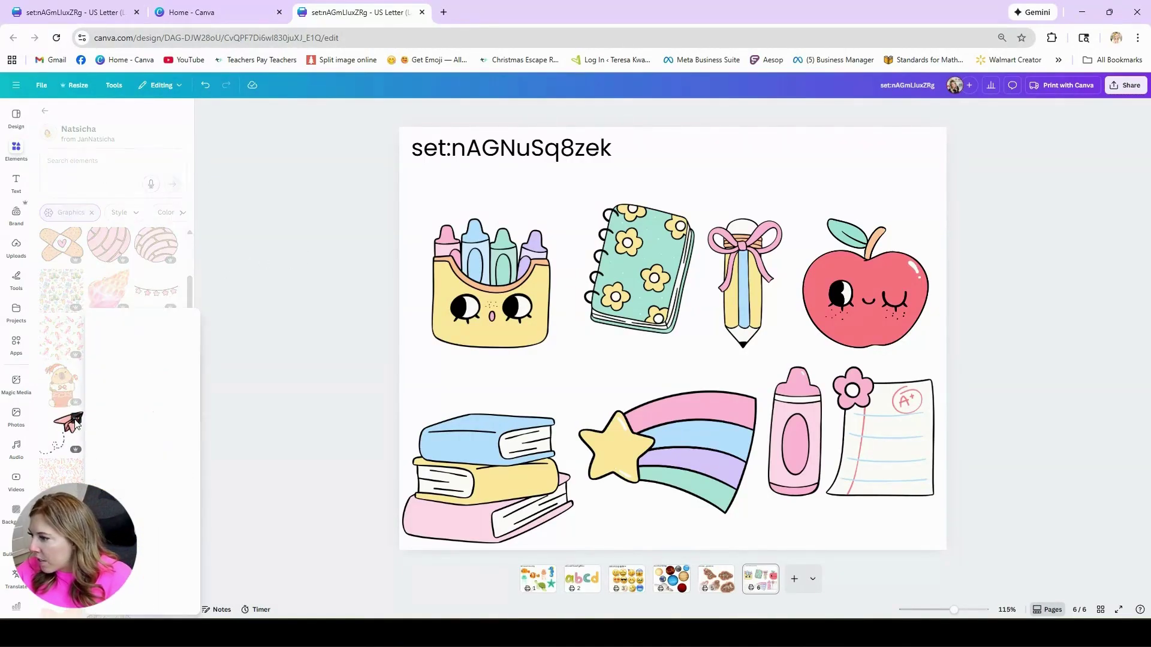
click(76, 418)
click(143, 354)
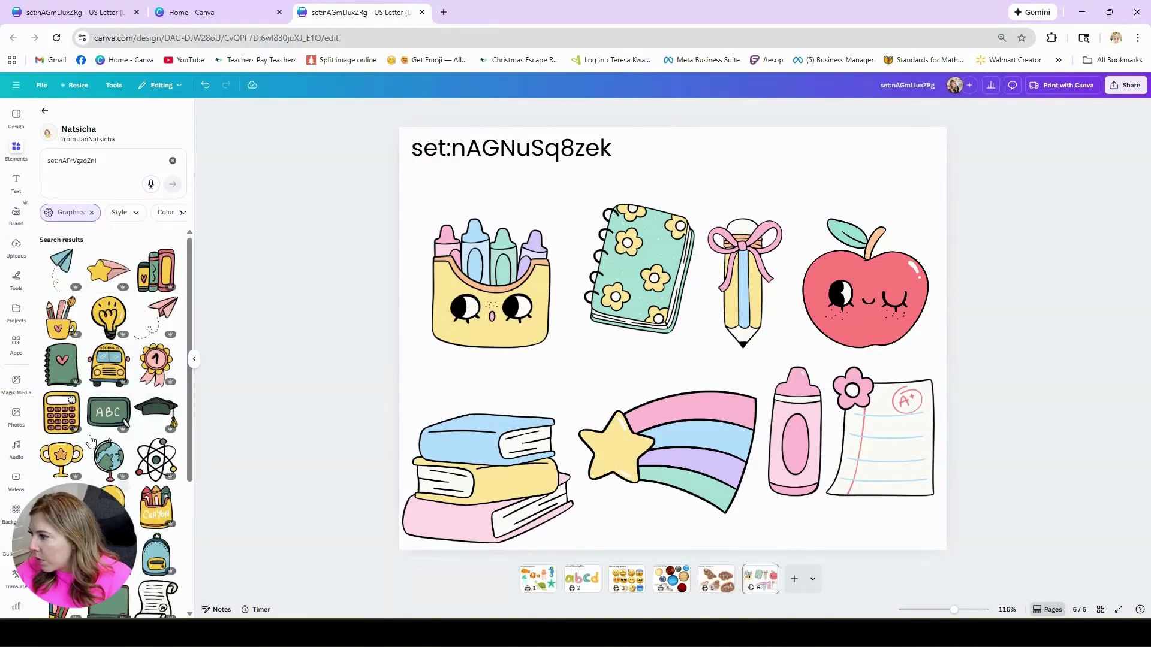
scroll(87, 366, down, 3)
scroll(85, 365, down, 3)
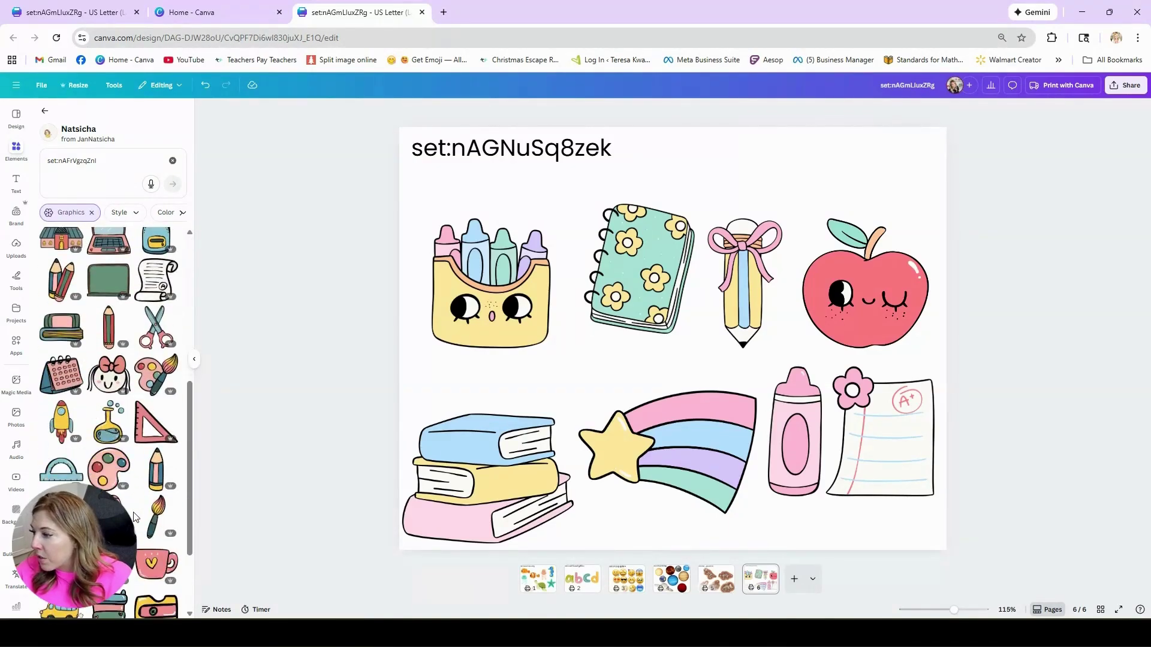
scroll(136, 447, up, 6)
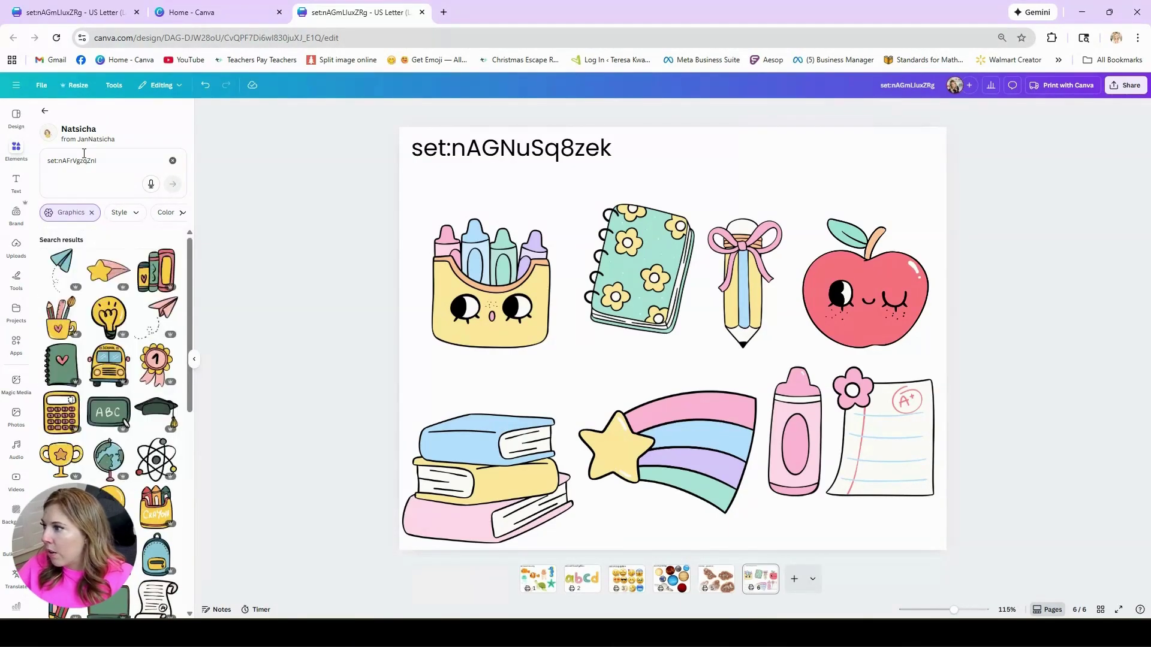
Create a folder named "doodle school supplies" inside clip art elements and move the teal doodle paper plane into it.
click(77, 256)
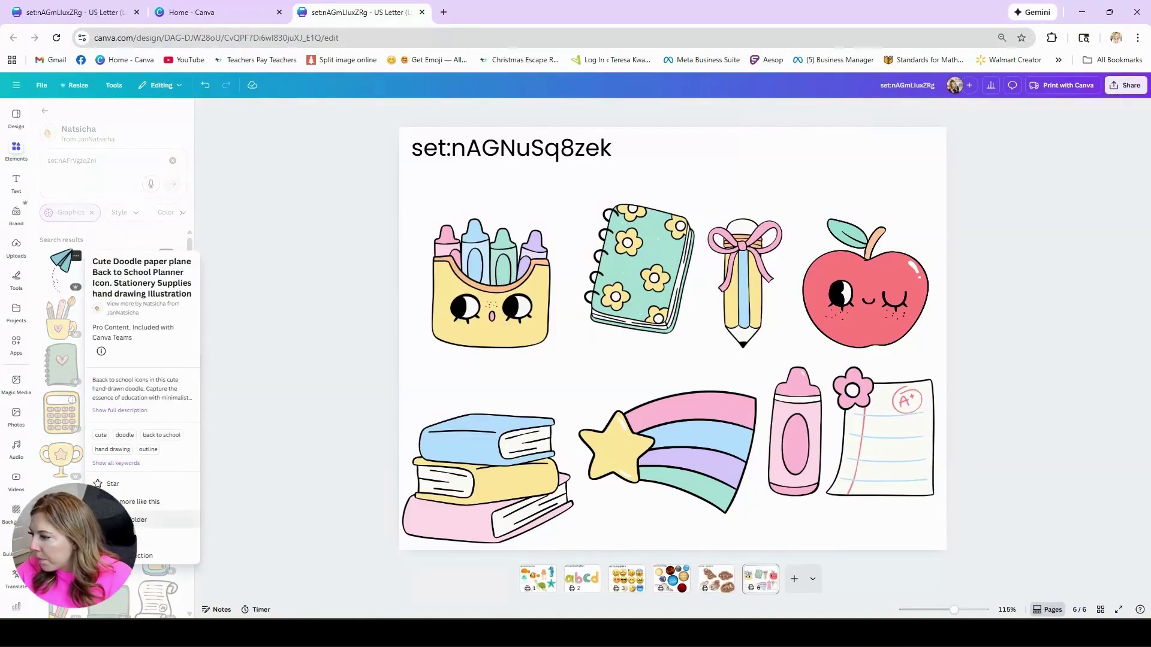
click(138, 520)
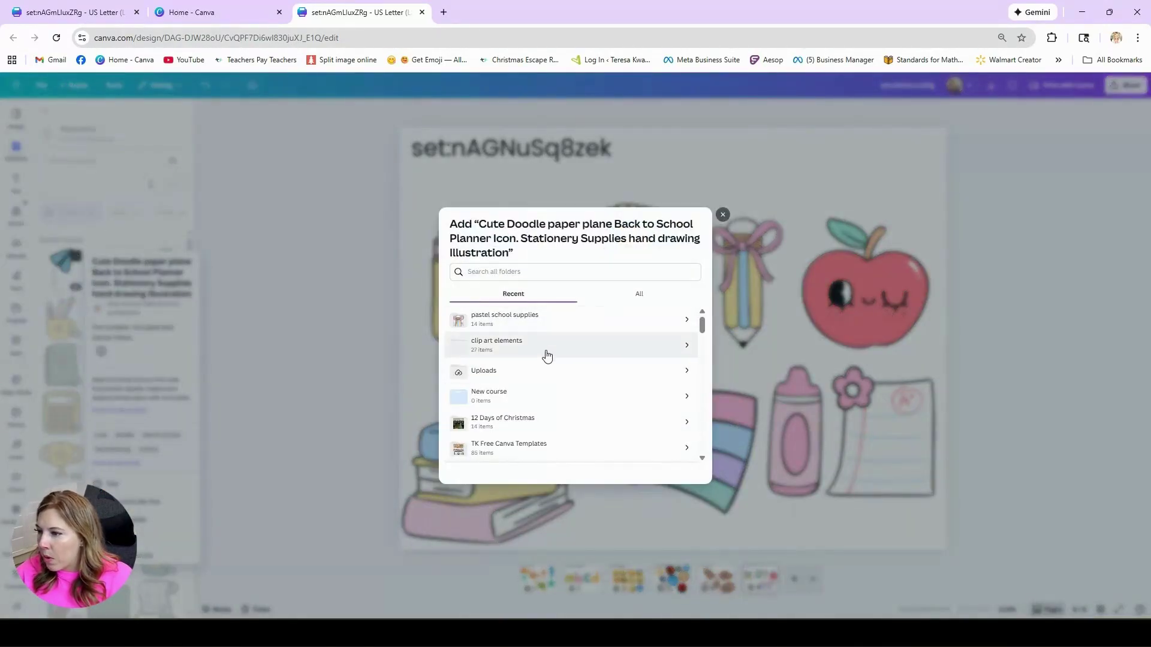
click(495, 352)
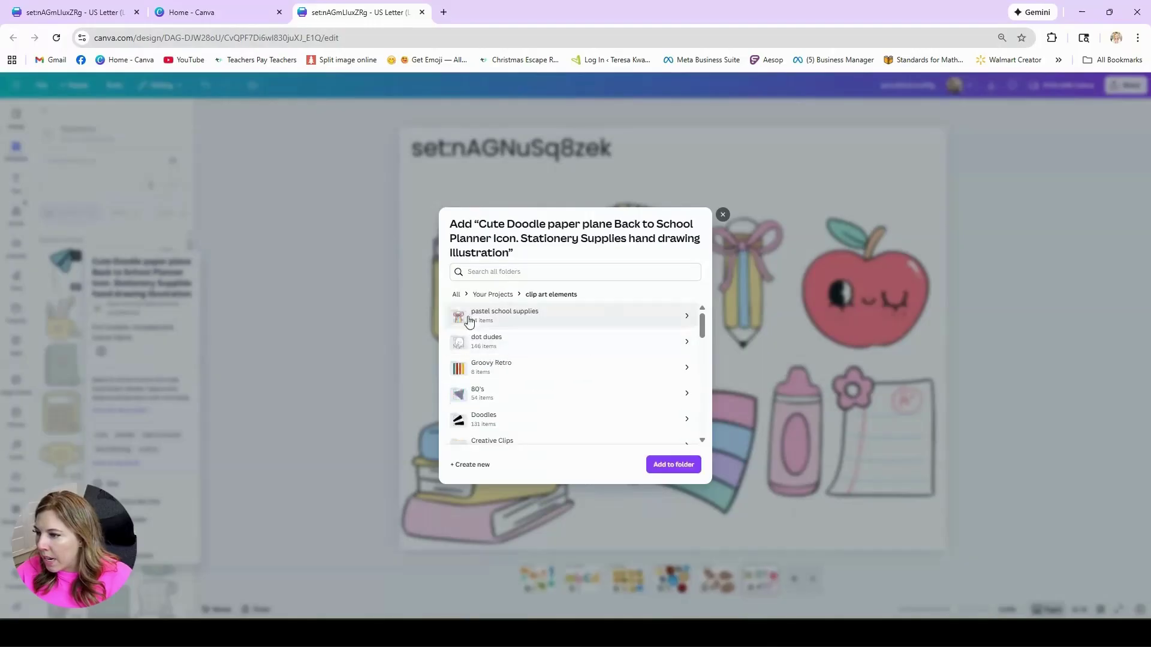
click(483, 466)
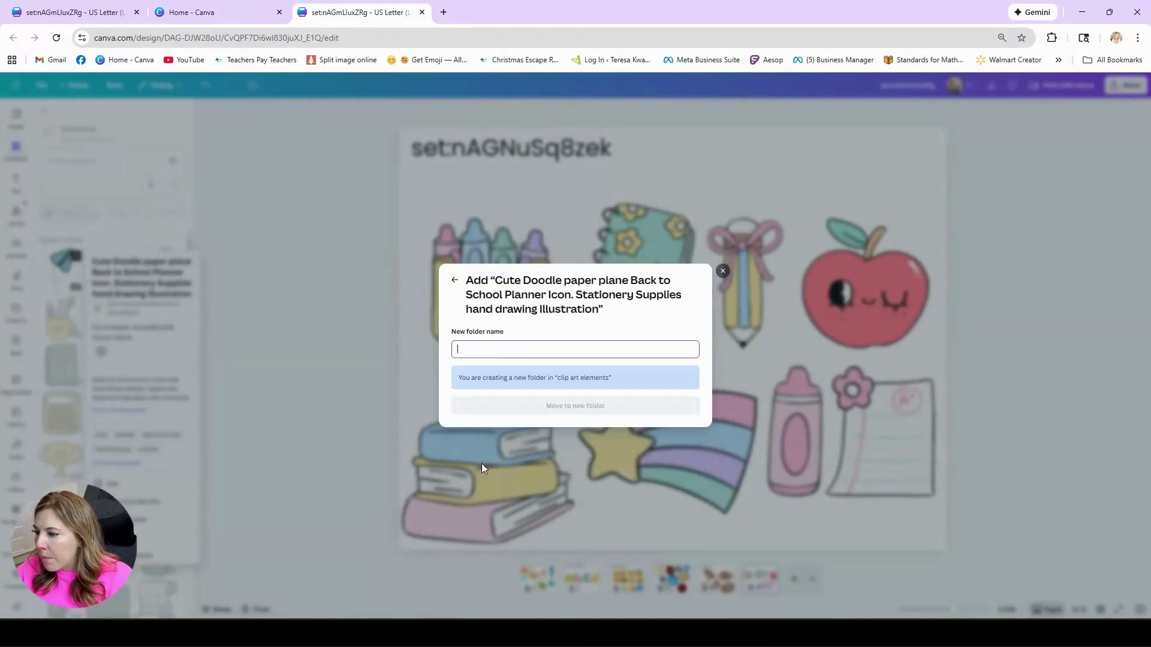
text(doodle school)
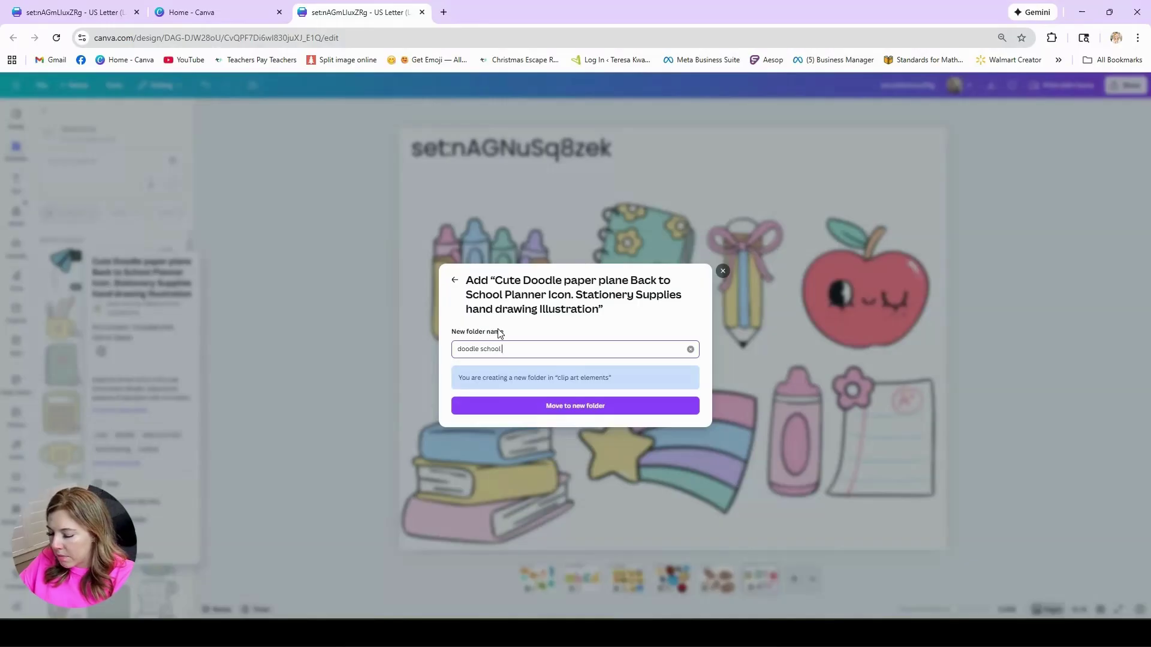
text( supplies)
key(Return)
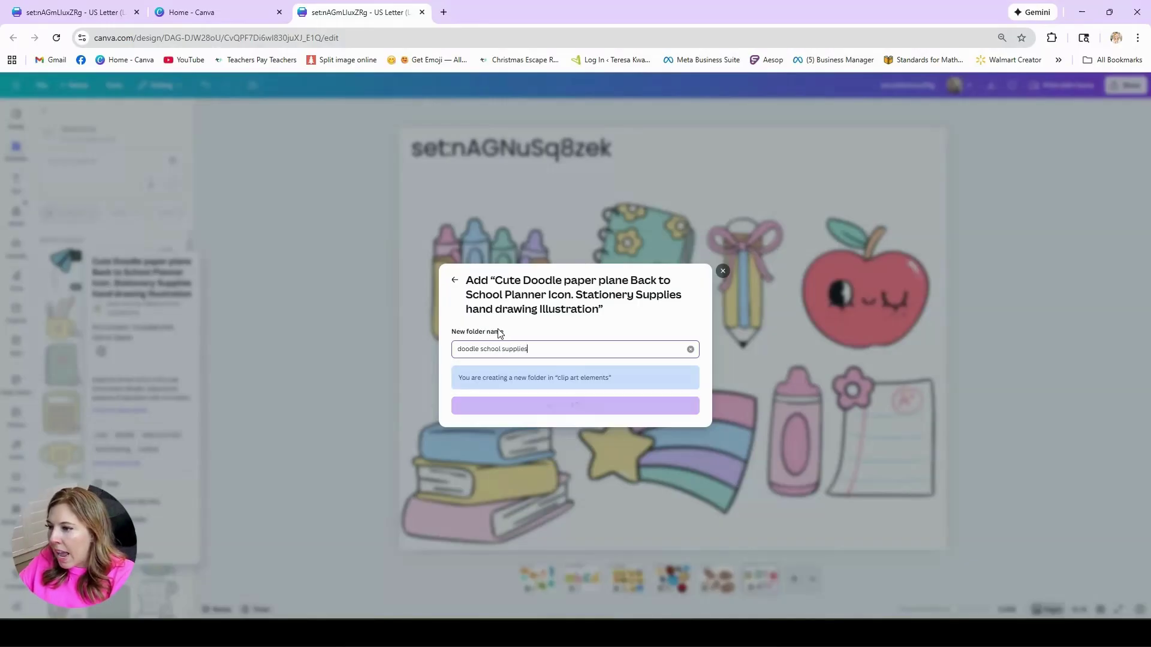
Leave the creator's page, search all elements for "cute alphabet" and browse the full list of graphics.
click(45, 110)
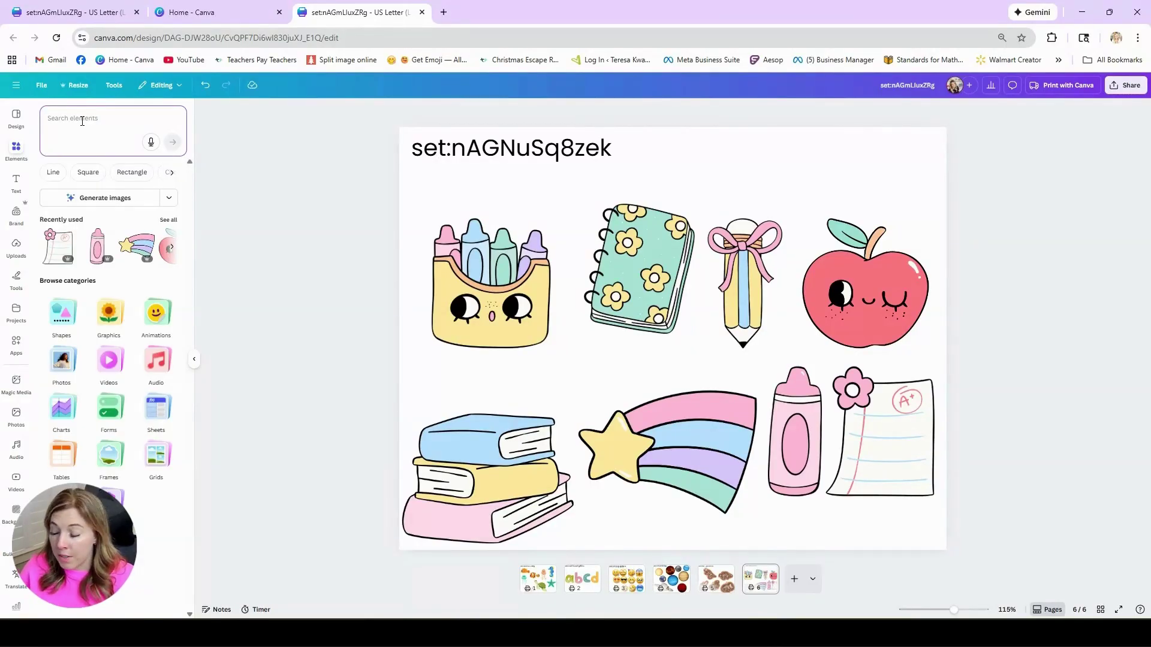
click(83, 121)
text(cute al)
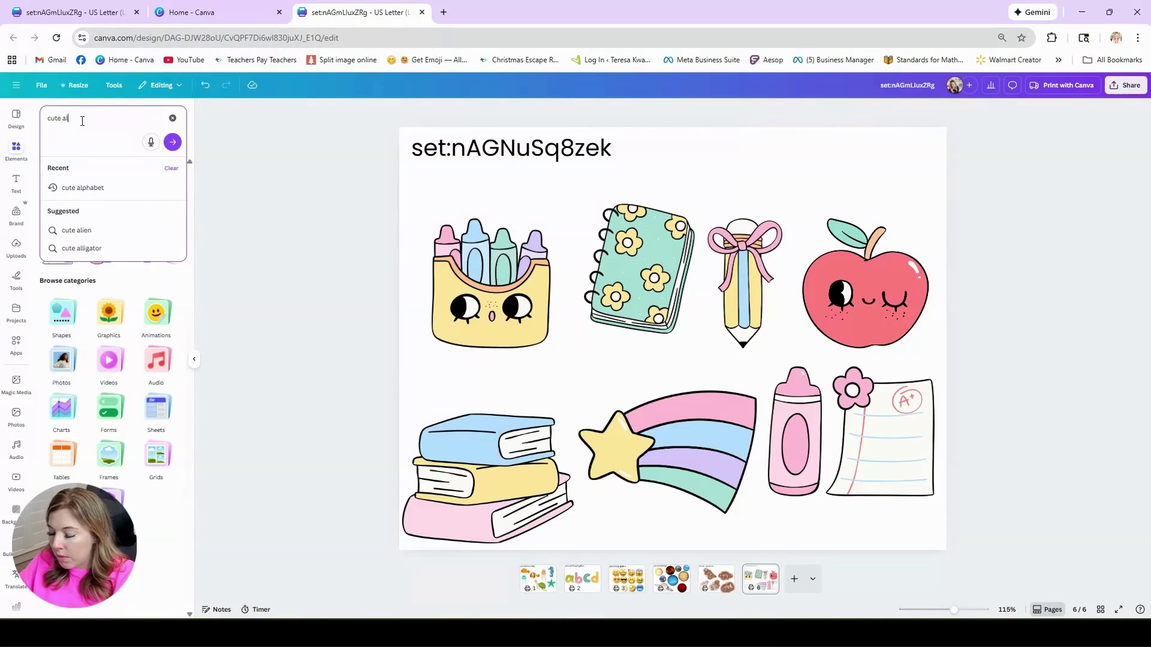
text(pha)
key(BackSpace)
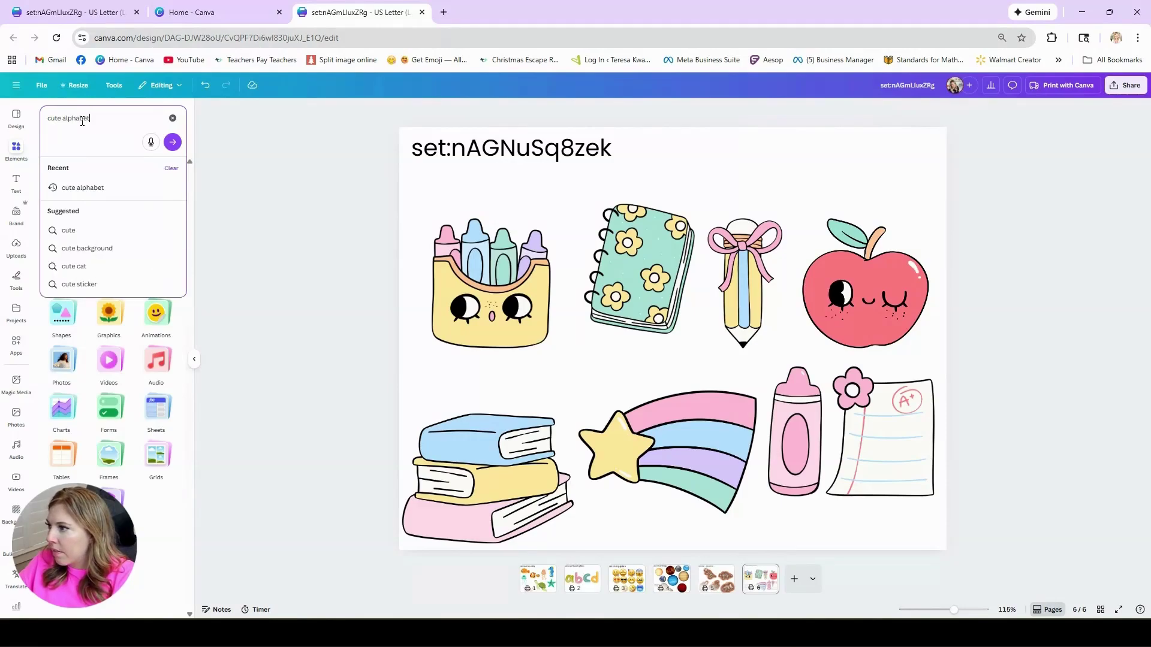
key(Return)
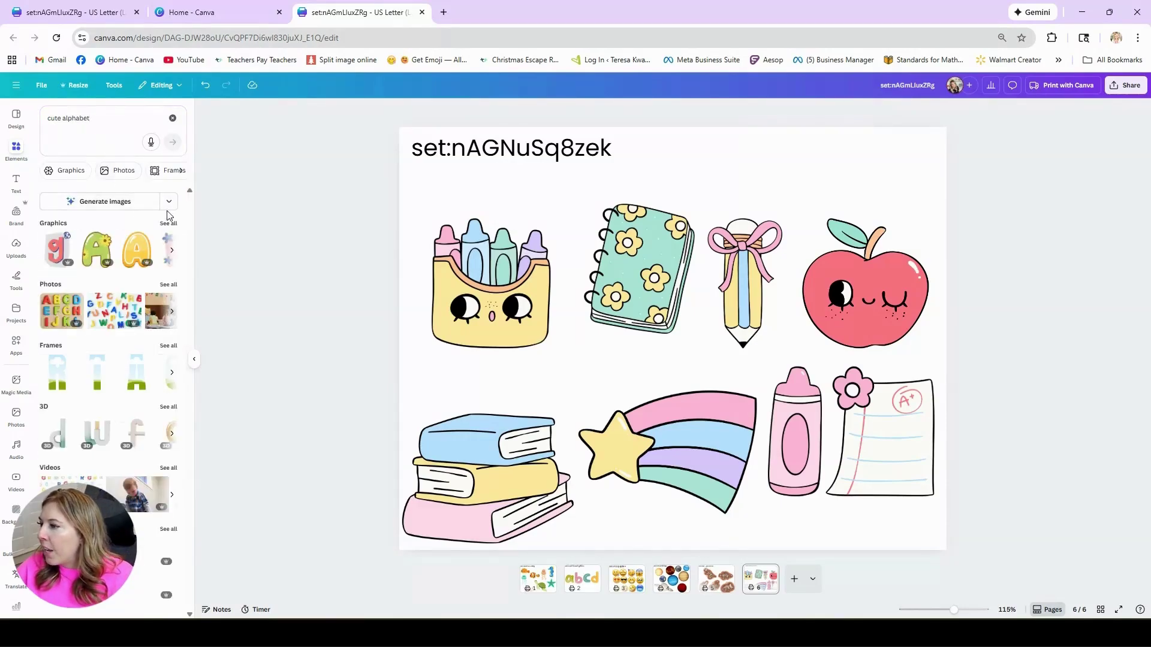
click(168, 223)
scroll(94, 384, down, 5)
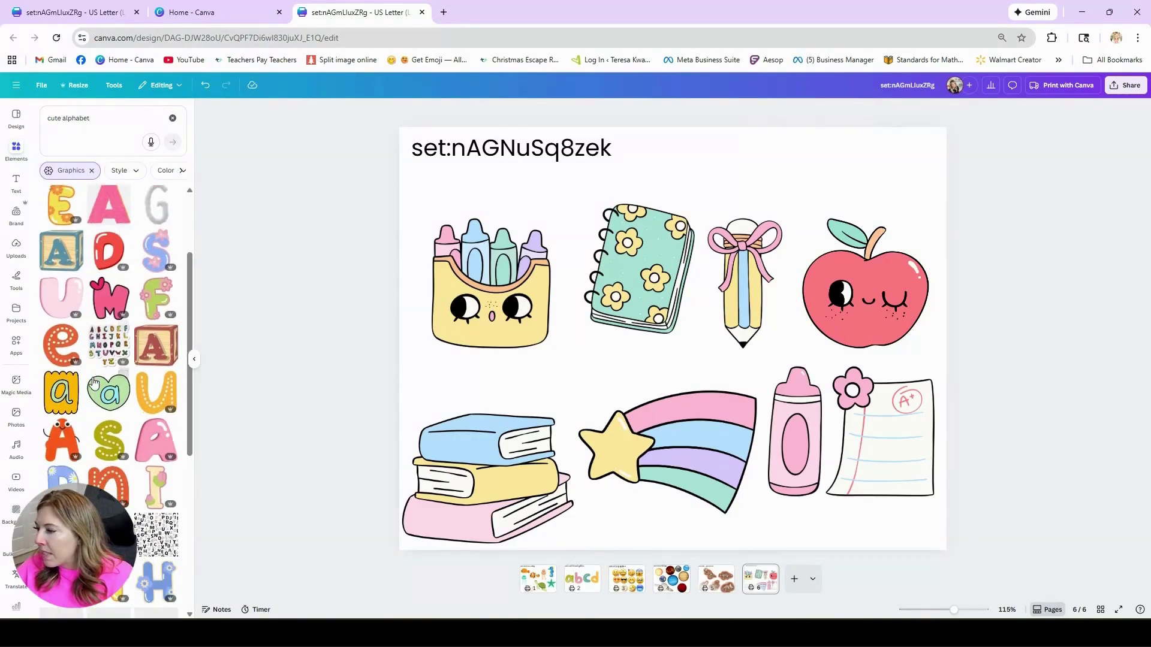
scroll(94, 383, down, 2)
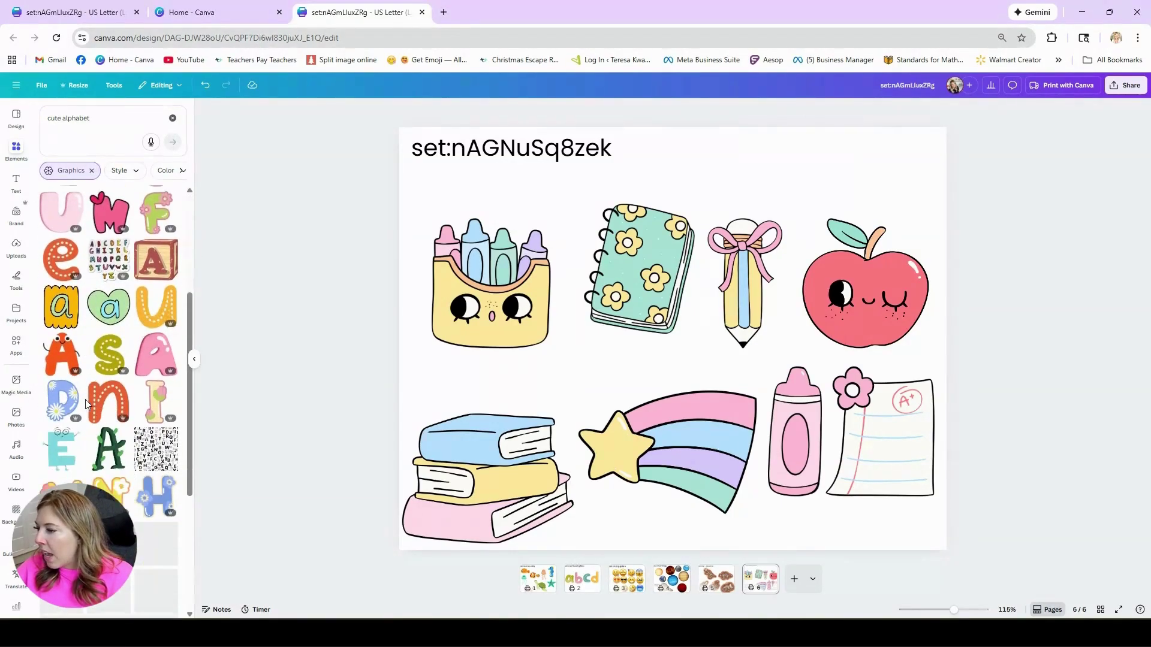
Search the graphics for "summer alphabet" and look through the letter sets.
click(116, 119)
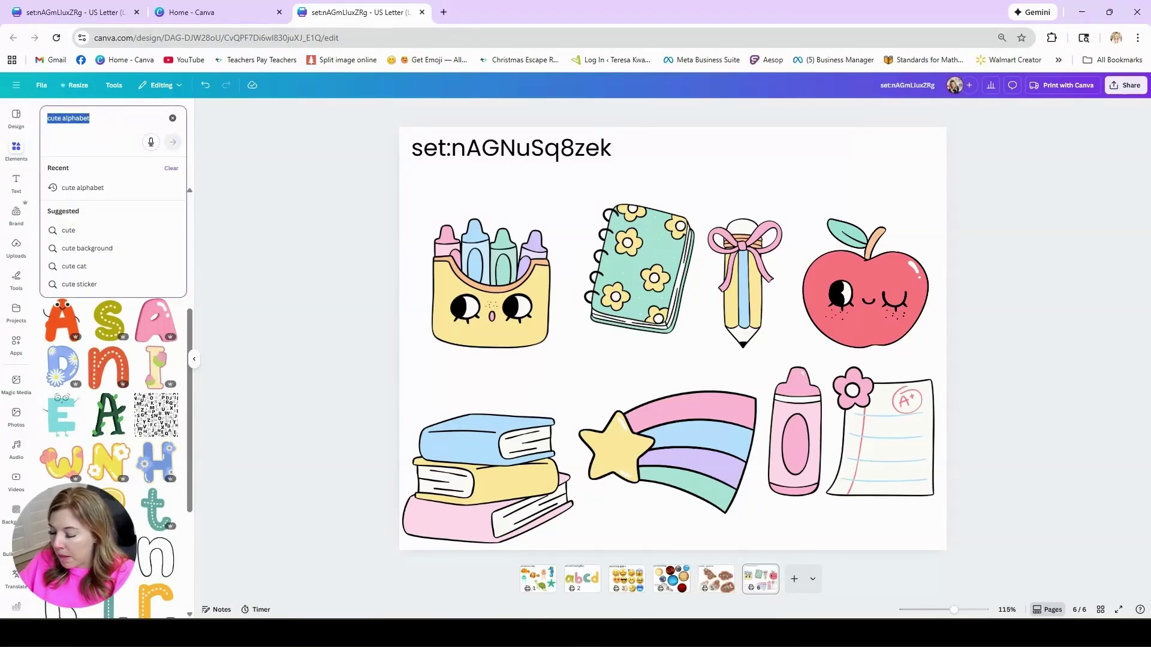
text(summer alphabet)
key(Return)
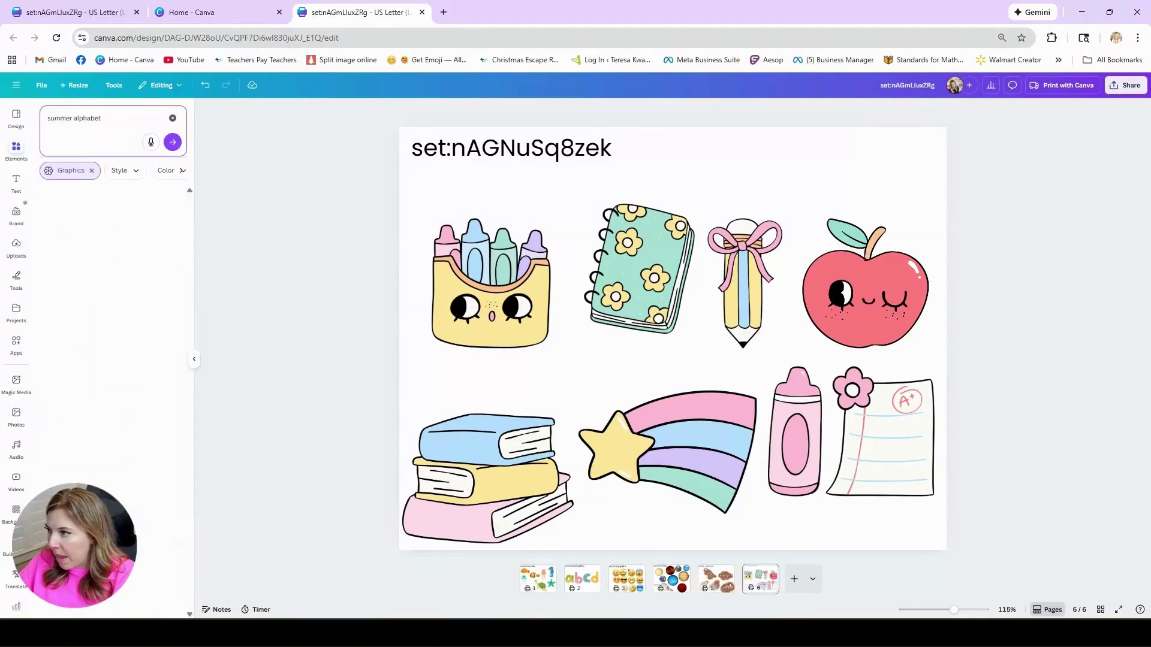
scroll(135, 348, down, 5)
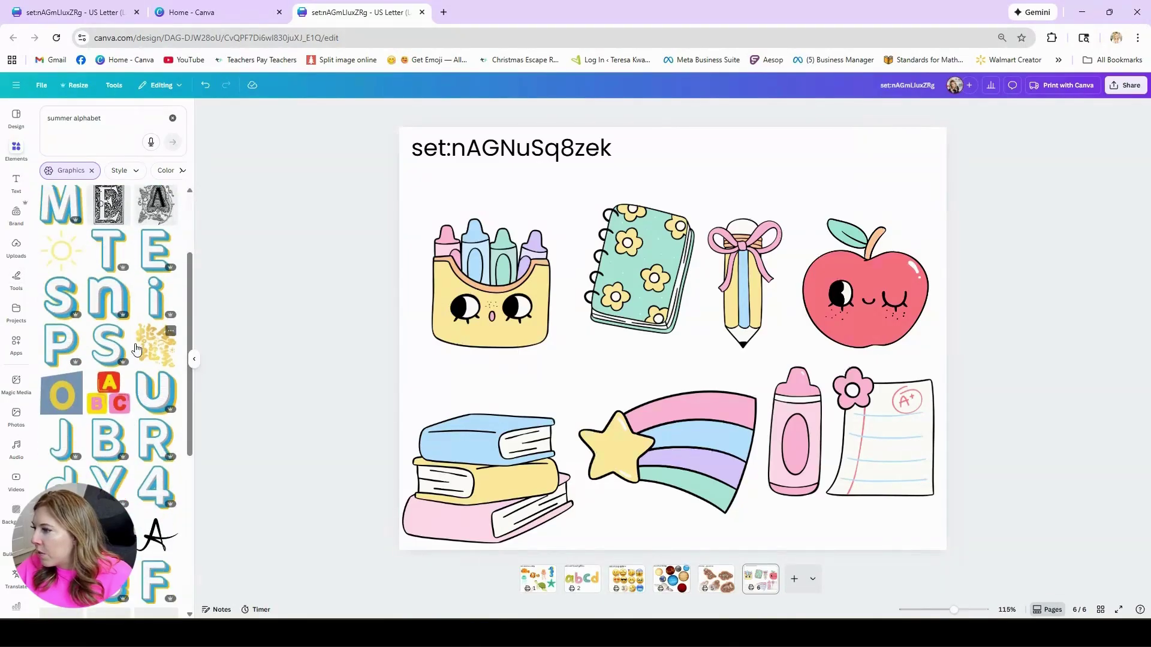
scroll(87, 427, down, 3)
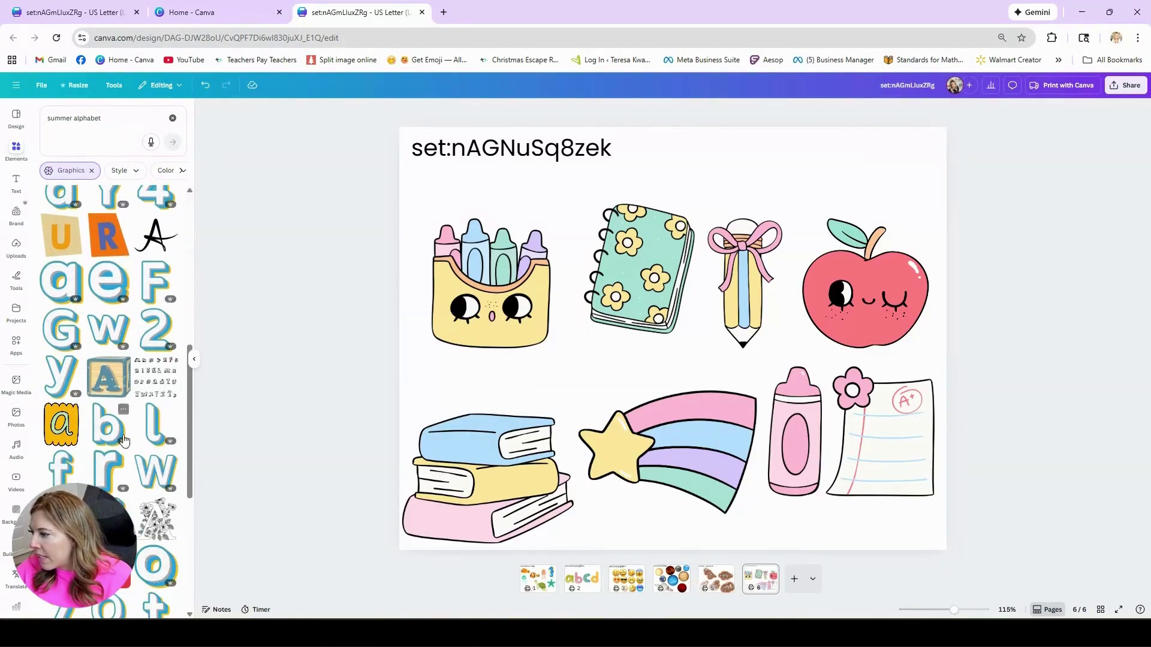
scroll(110, 449, down, 3)
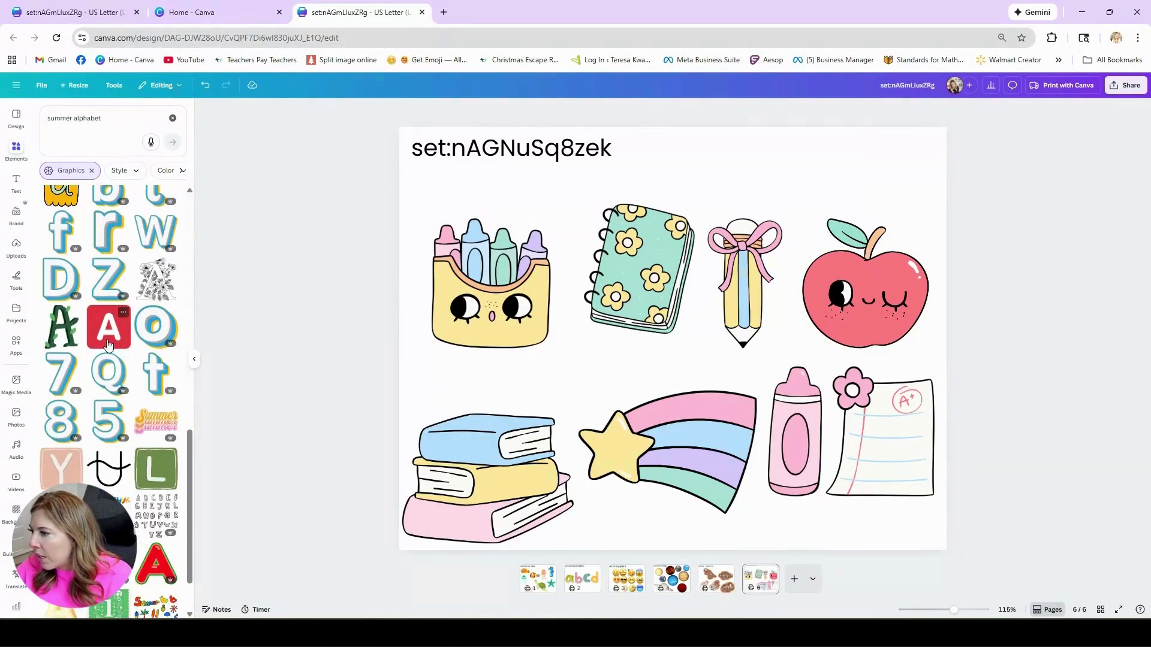
scroll(109, 419, down, 2)
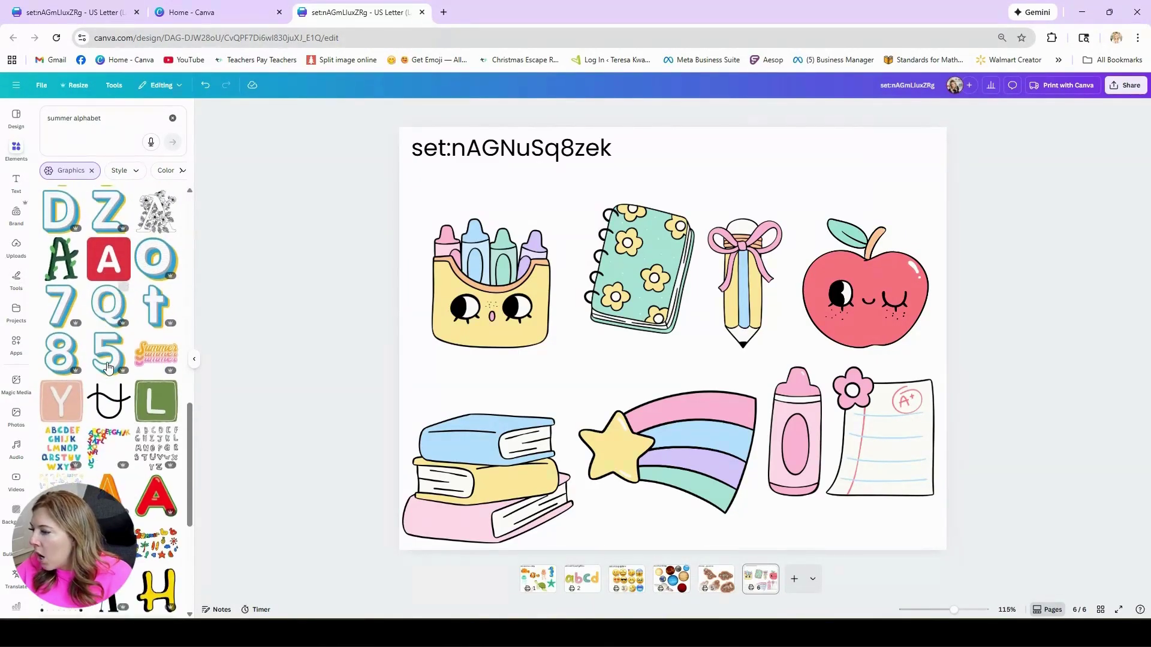
Search the graphics for "animal alphabet" and view the collection of the green cartoon animal letter A.
click(111, 117)
key(ctrl+a)
text(anima)
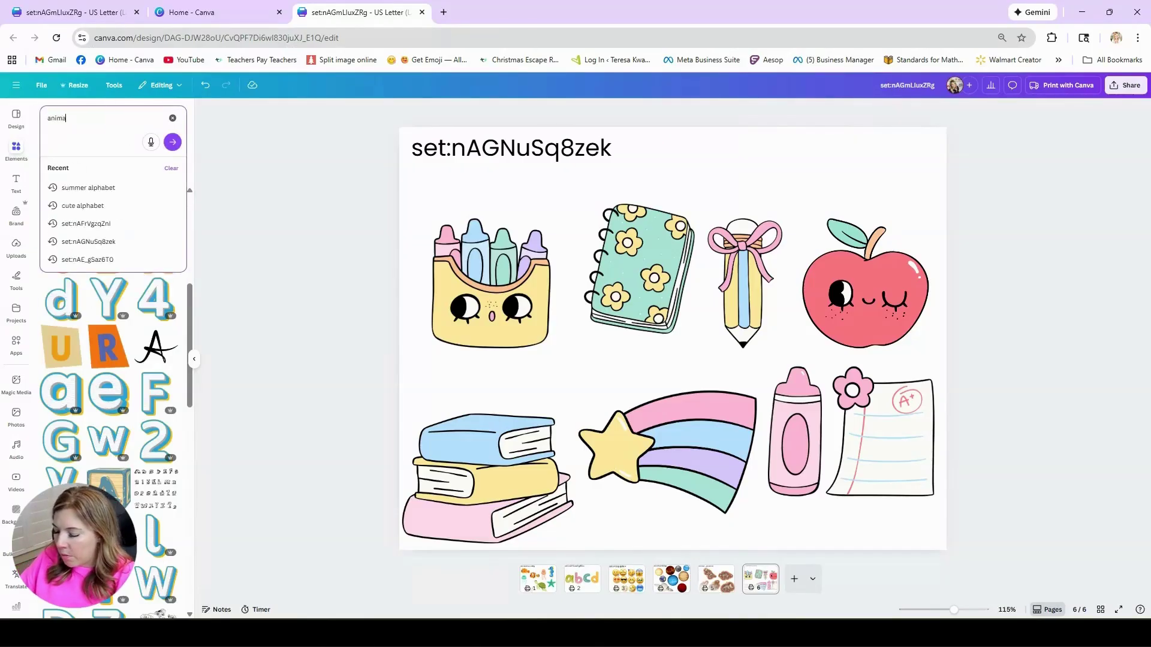
text(l alphabet)
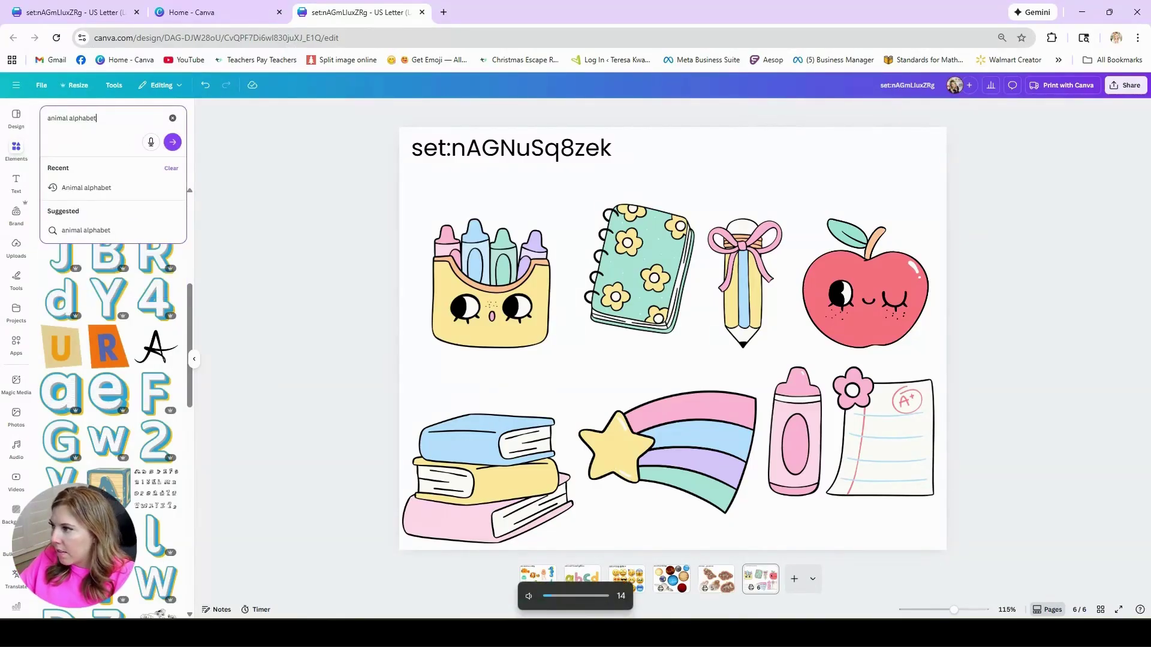
key(Return)
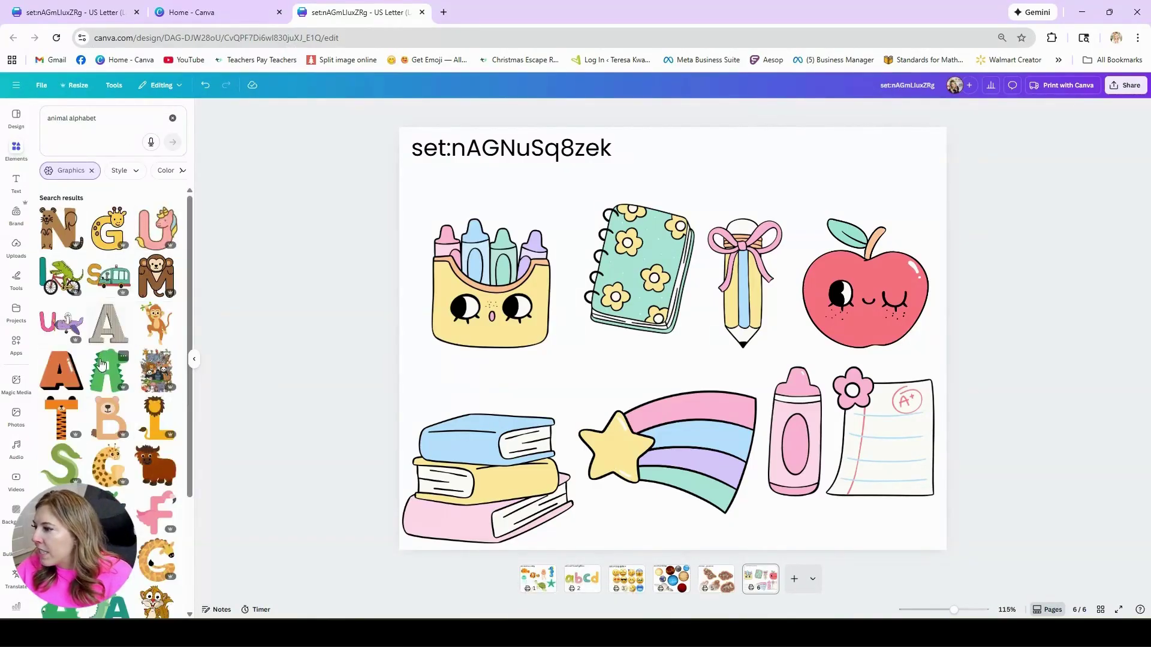
scroll(117, 401, down, 3)
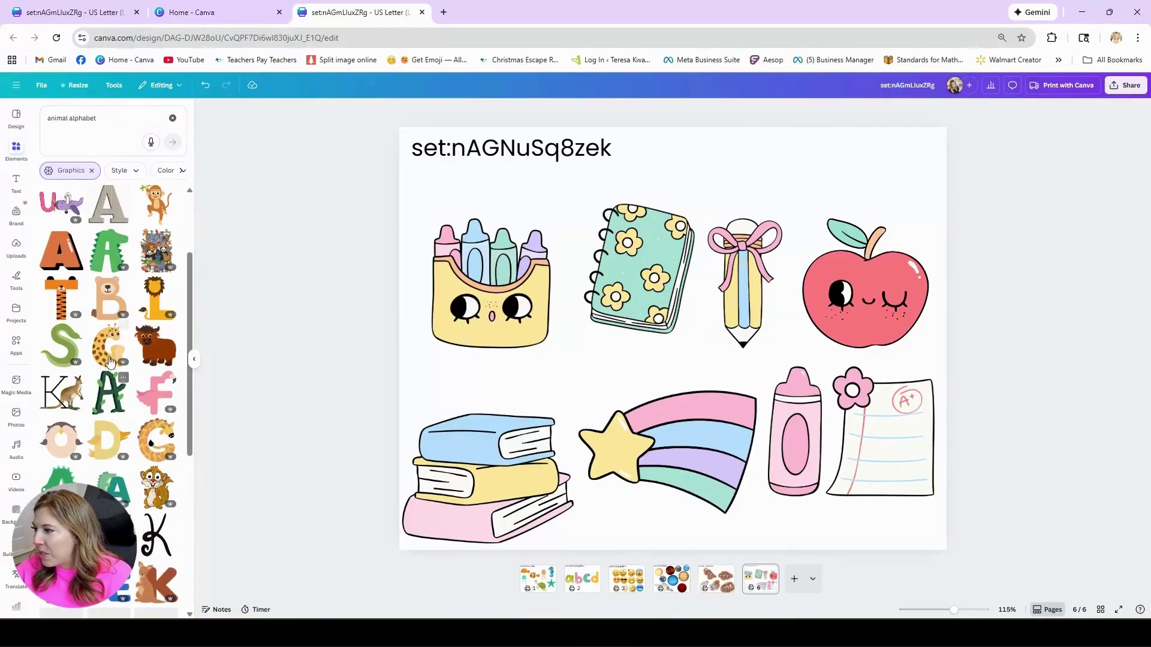
scroll(119, 414, down, 2)
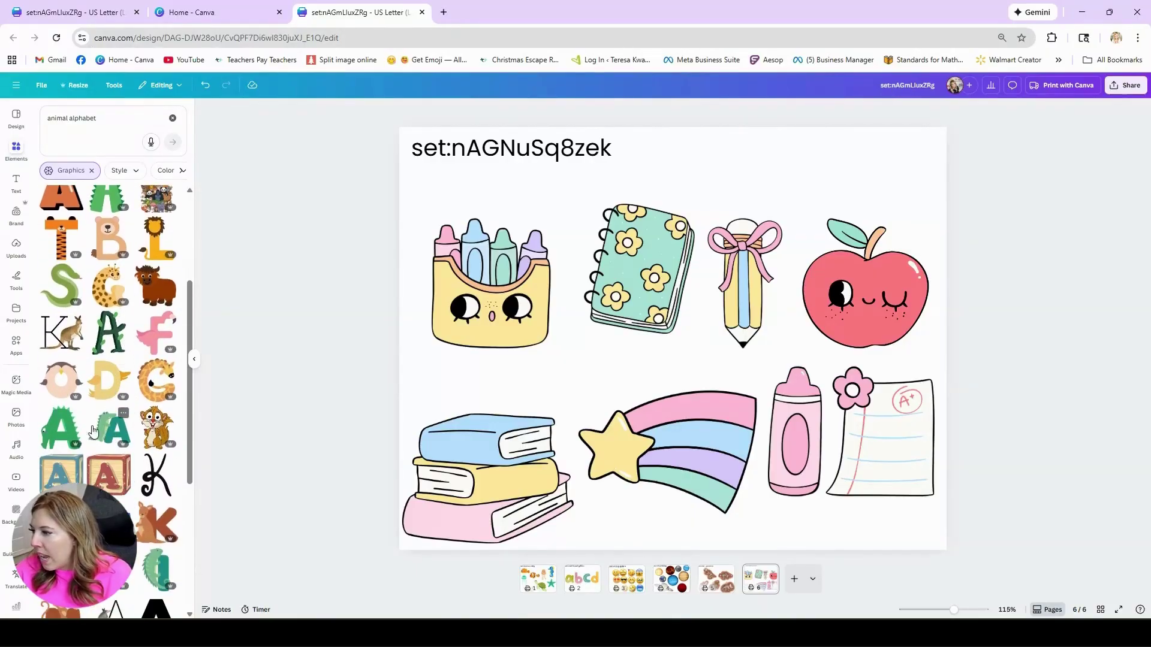
click(75, 414)
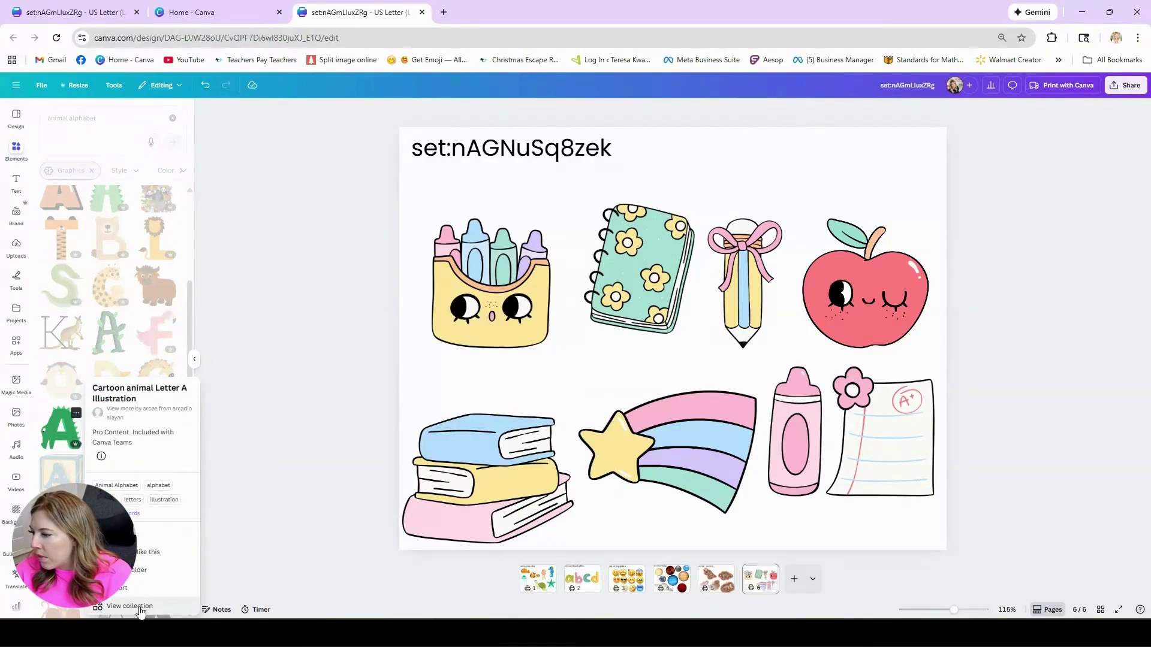
click(118, 357)
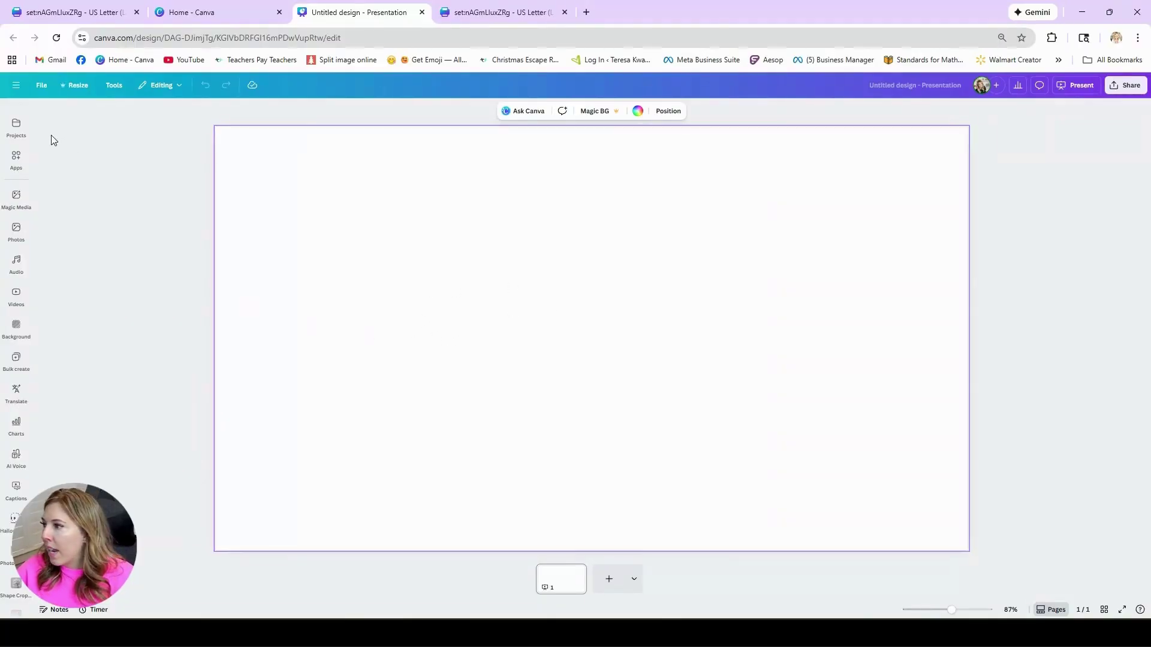
In the blank presentation, search your projects for "clip art", limit the results to folders and open the clip art elements folder.
click(16, 127)
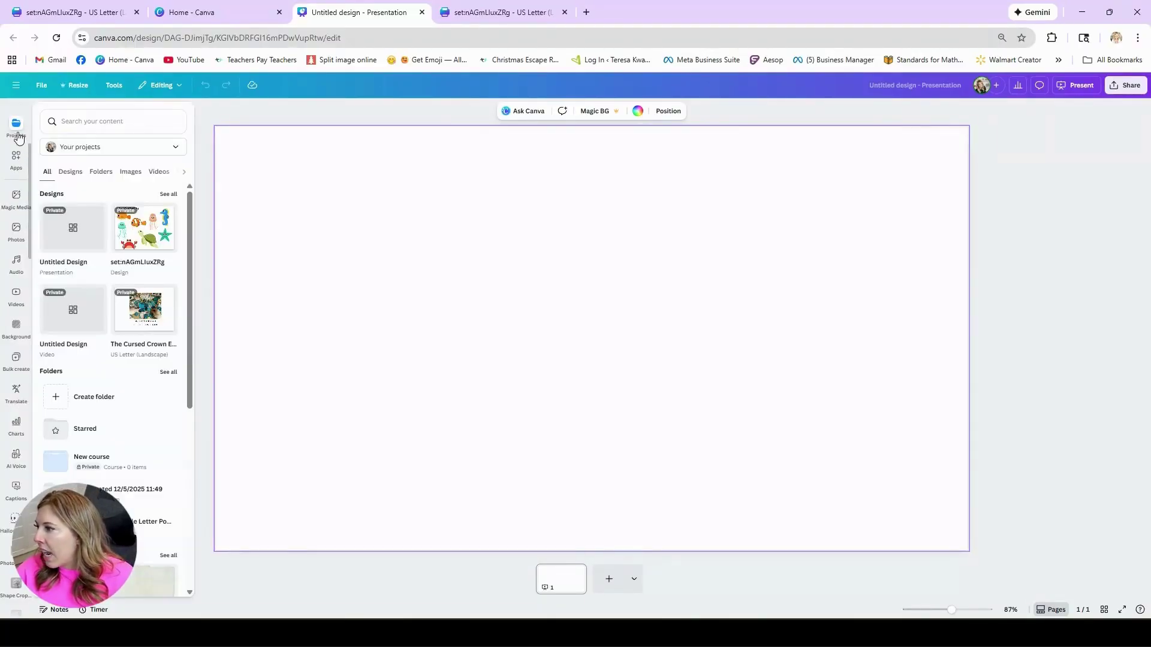
click(80, 121)
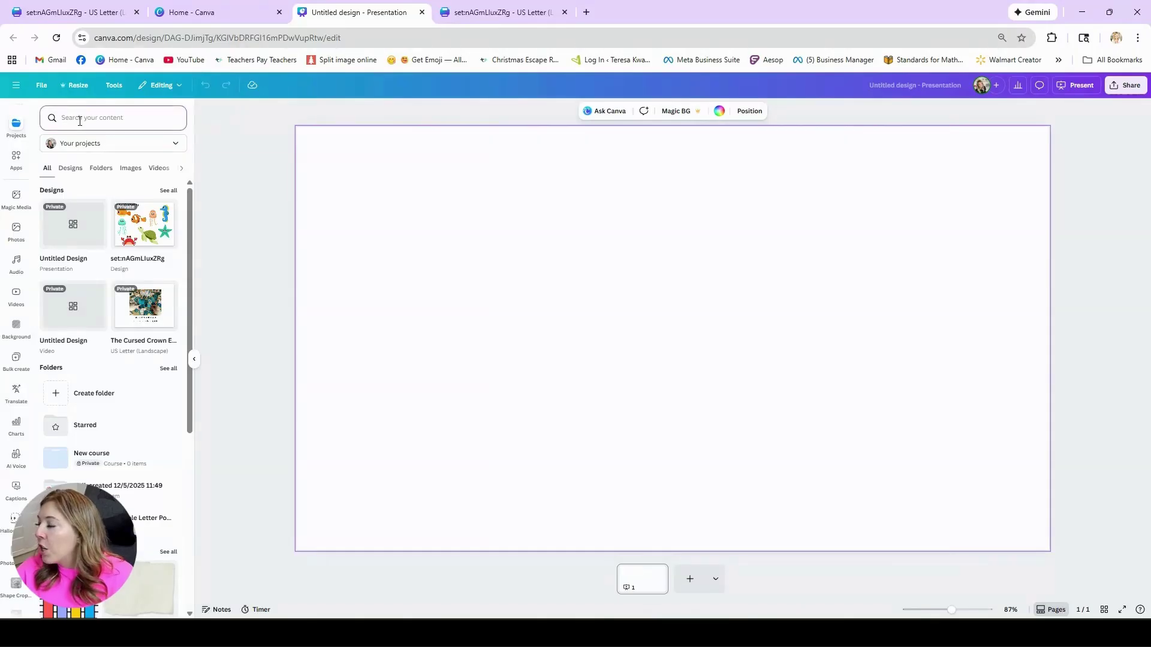
text(clip ar)
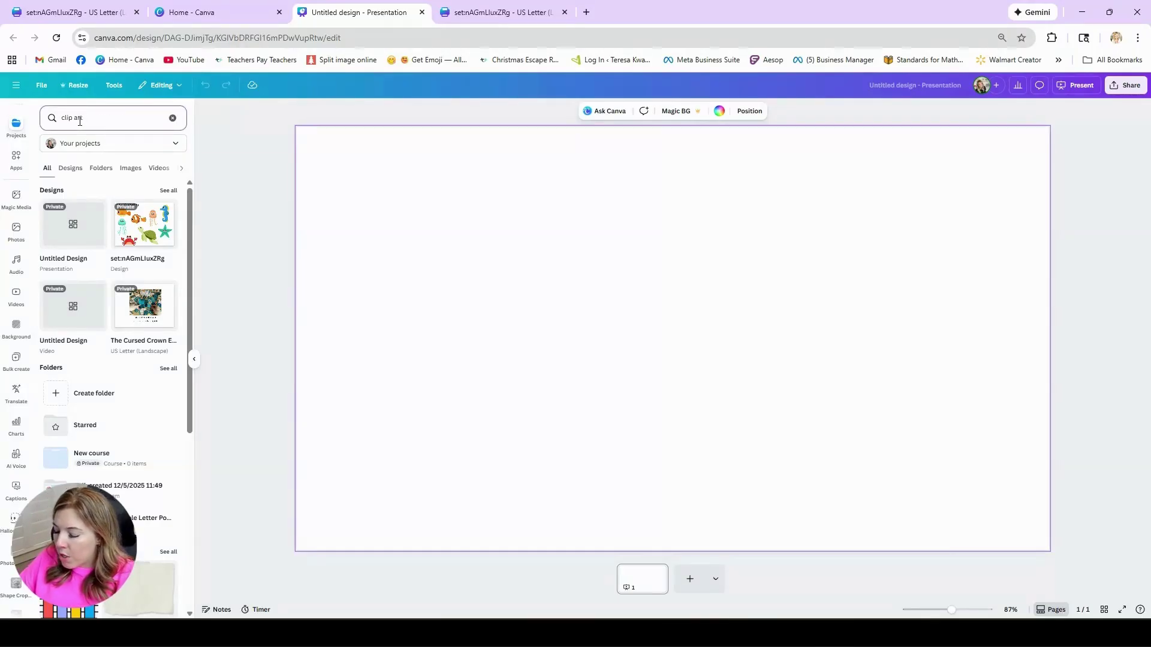
key(Return)
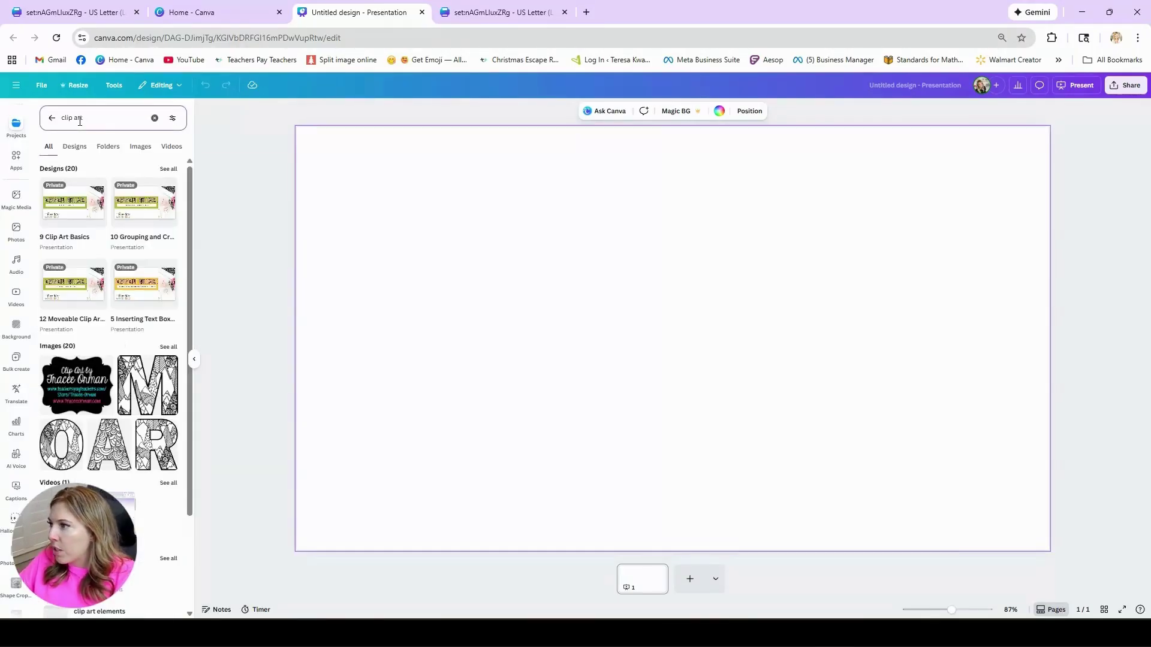
click(108, 154)
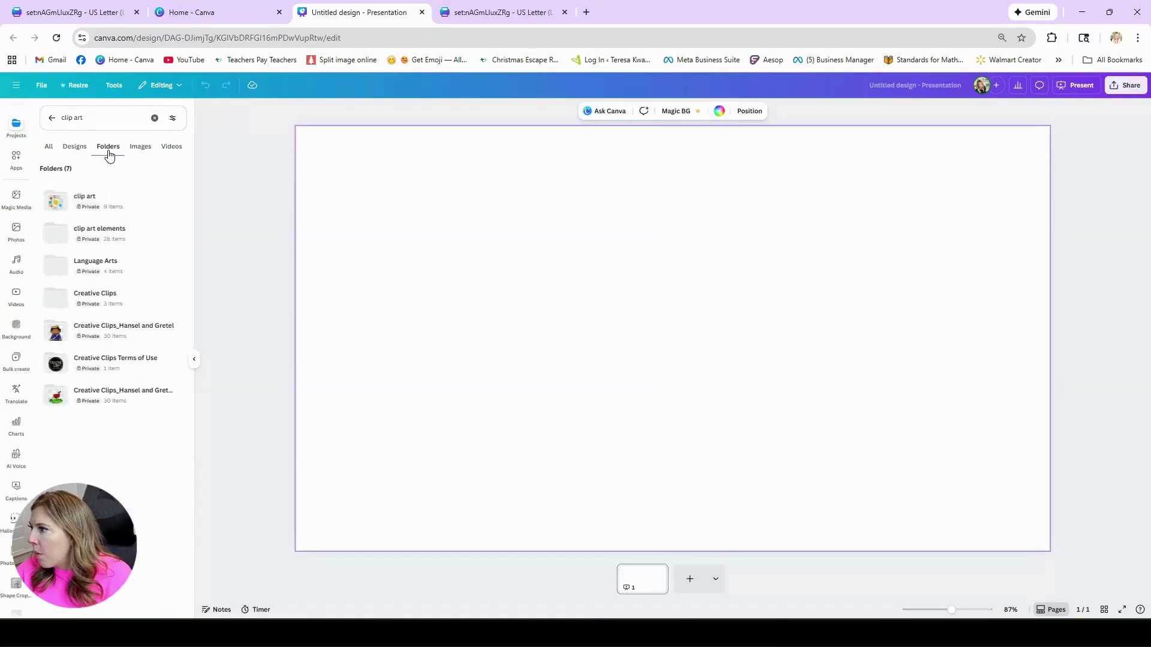
click(134, 243)
scroll(124, 209, down, 2)
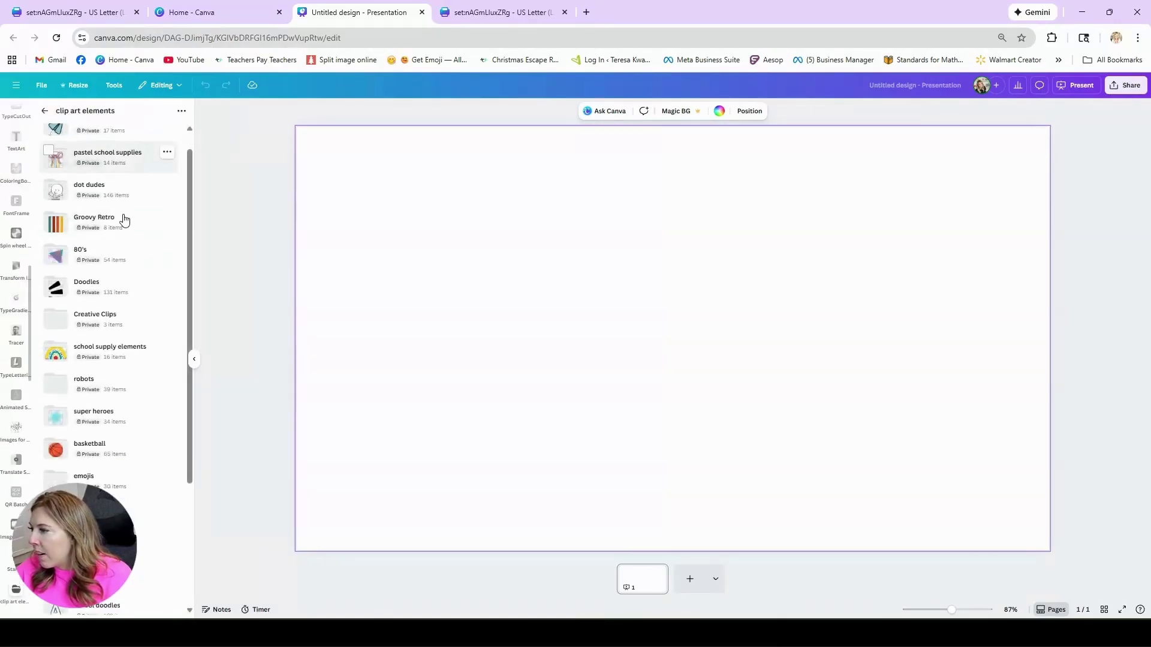
Open the doodle school supplies folder and look through the graphics saved in it.
scroll(113, 198, up, 2)
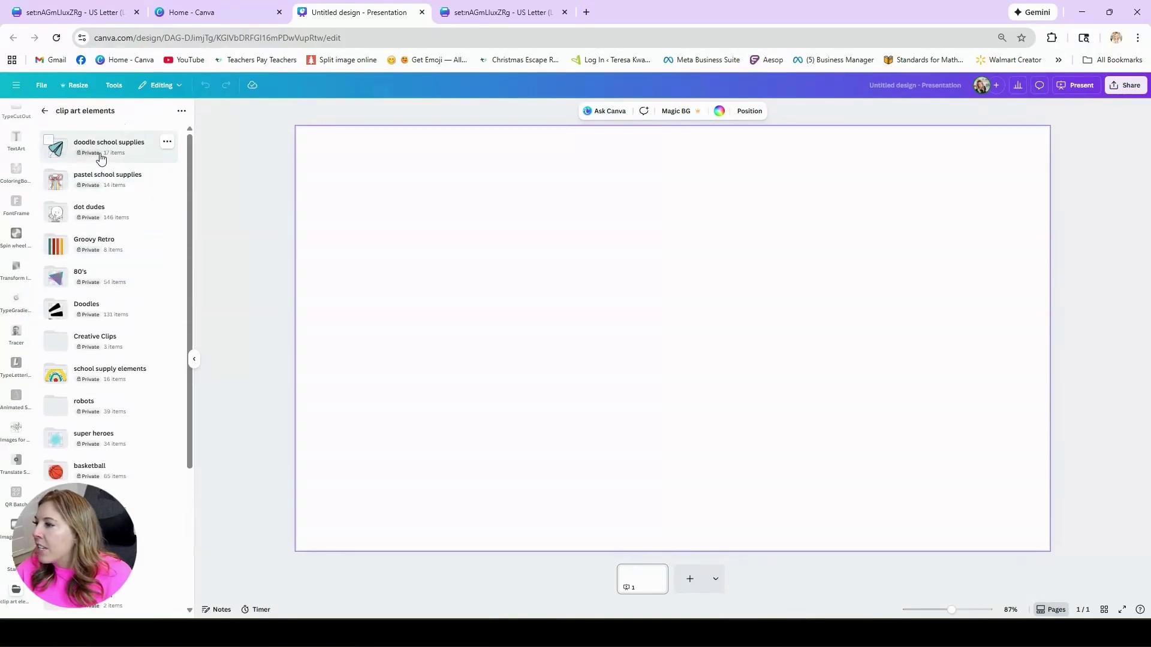
click(99, 153)
scroll(138, 270, down, 1)
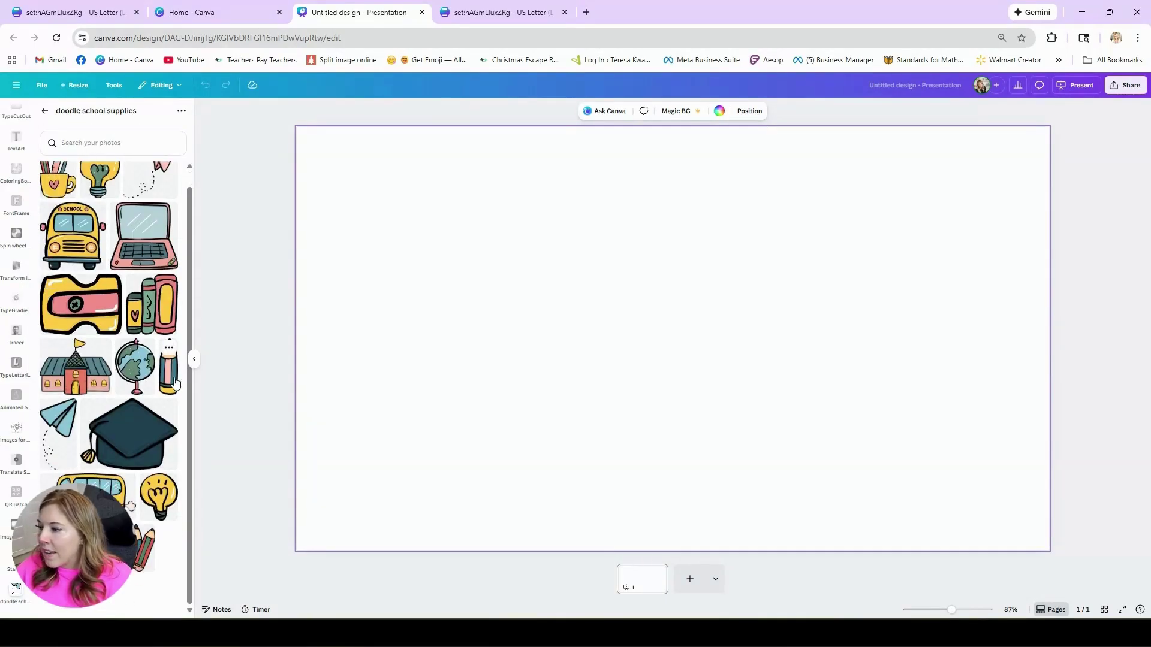
scroll(175, 382, up, 1)
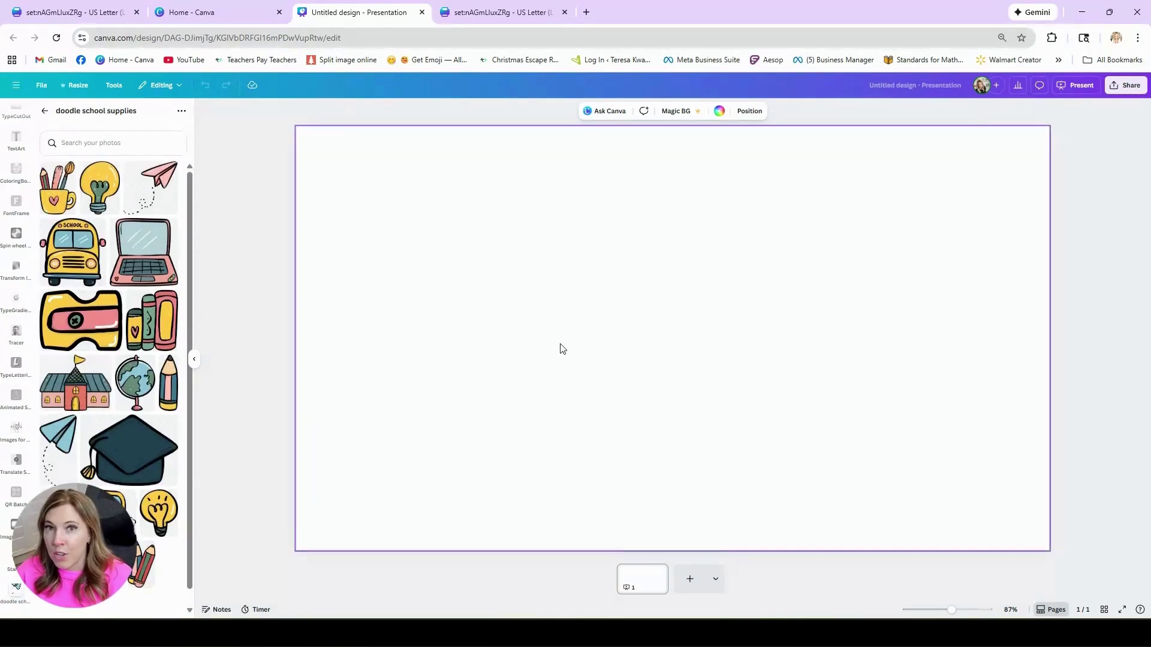
Add the laptop graphic to the blank page, shrink it to about a quarter of the page width and place it in the page's lower-right corner.
click(147, 252)
drag(611, 283, 662, 287)
drag(553, 169, 724, 313)
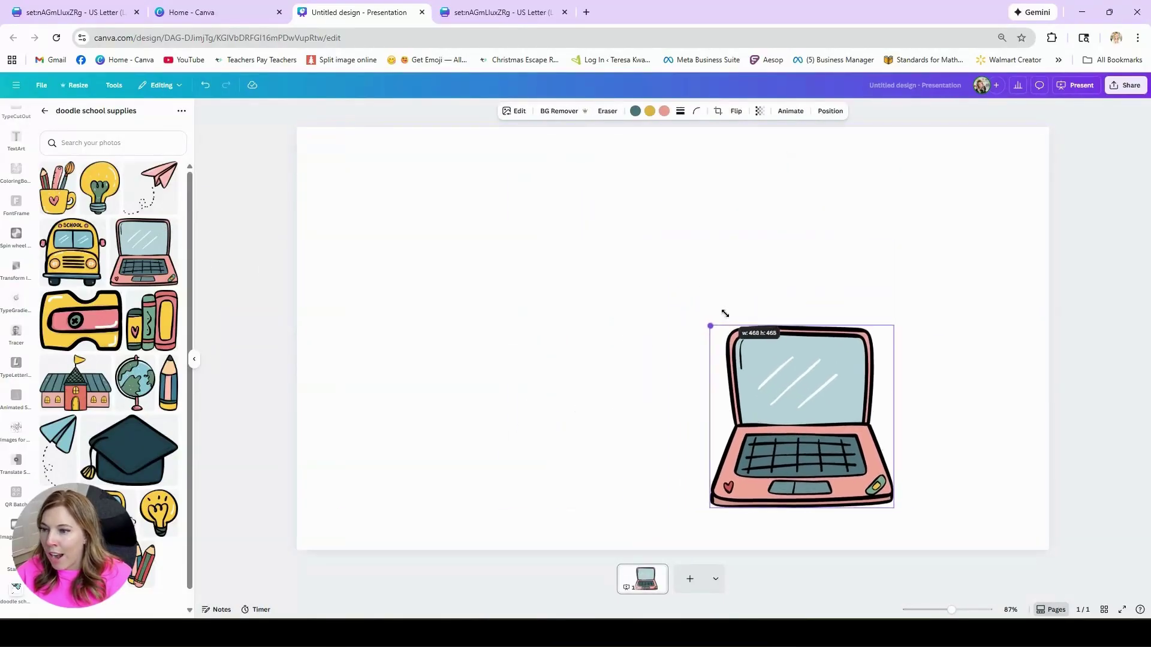
drag(779, 361, 915, 386)
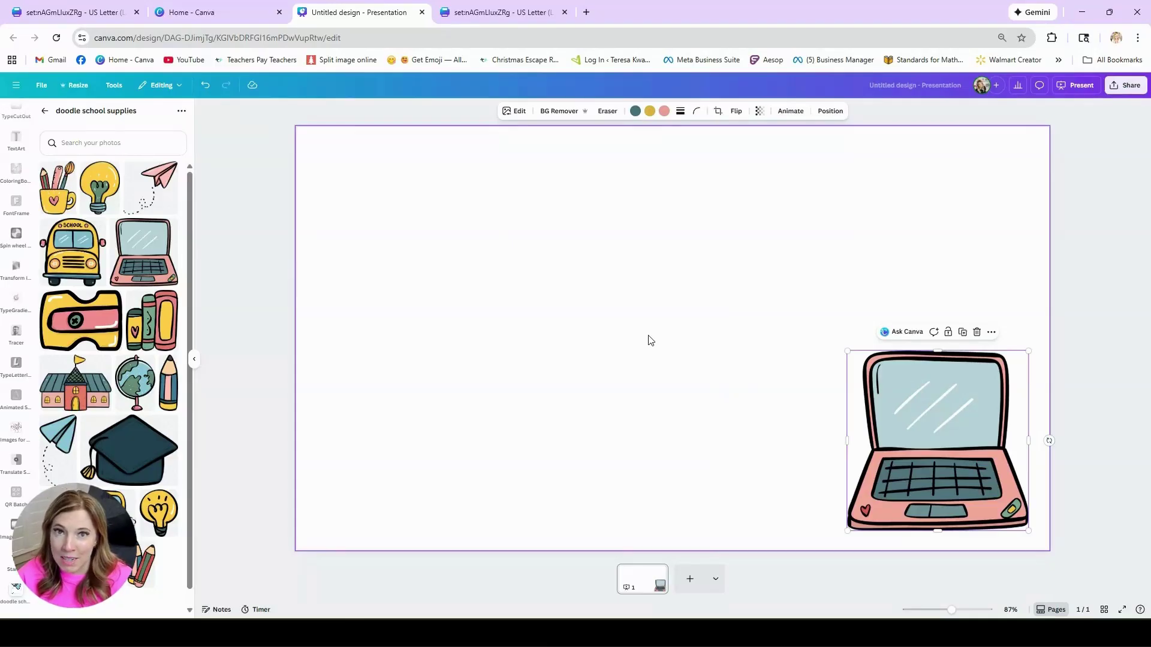
Apply all 10 pages of the recently used Class Agenda Presentation in Blue and Yellow Watercolor Style template to the empty presentation.
click(194, 360)
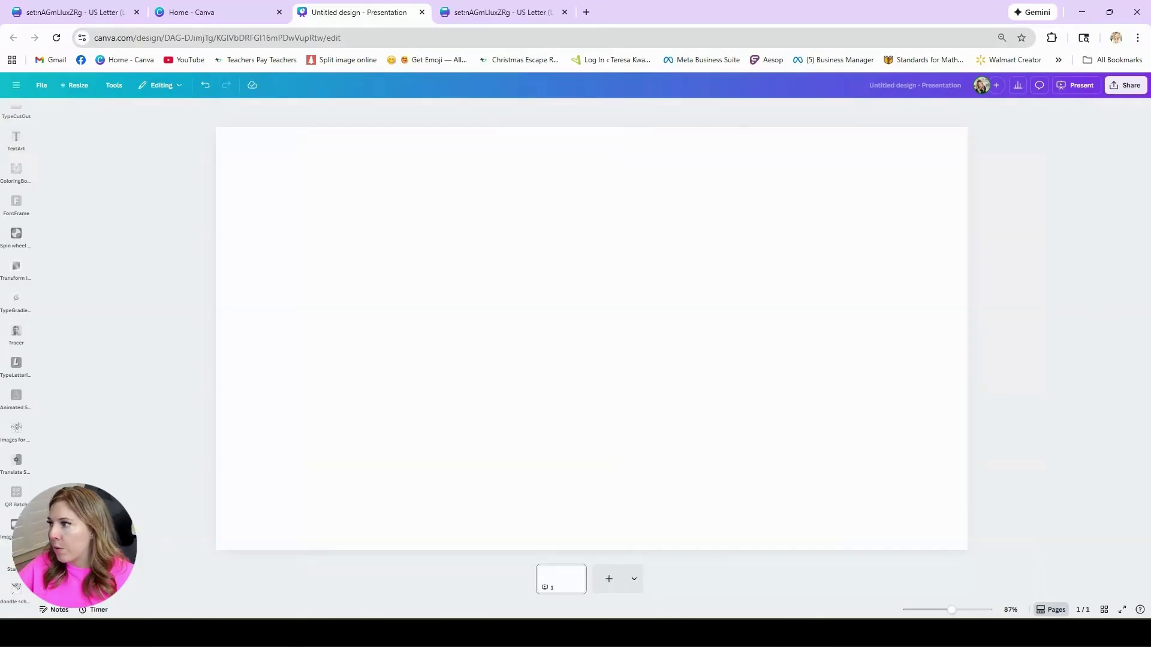
scroll(27, 147, up, 10)
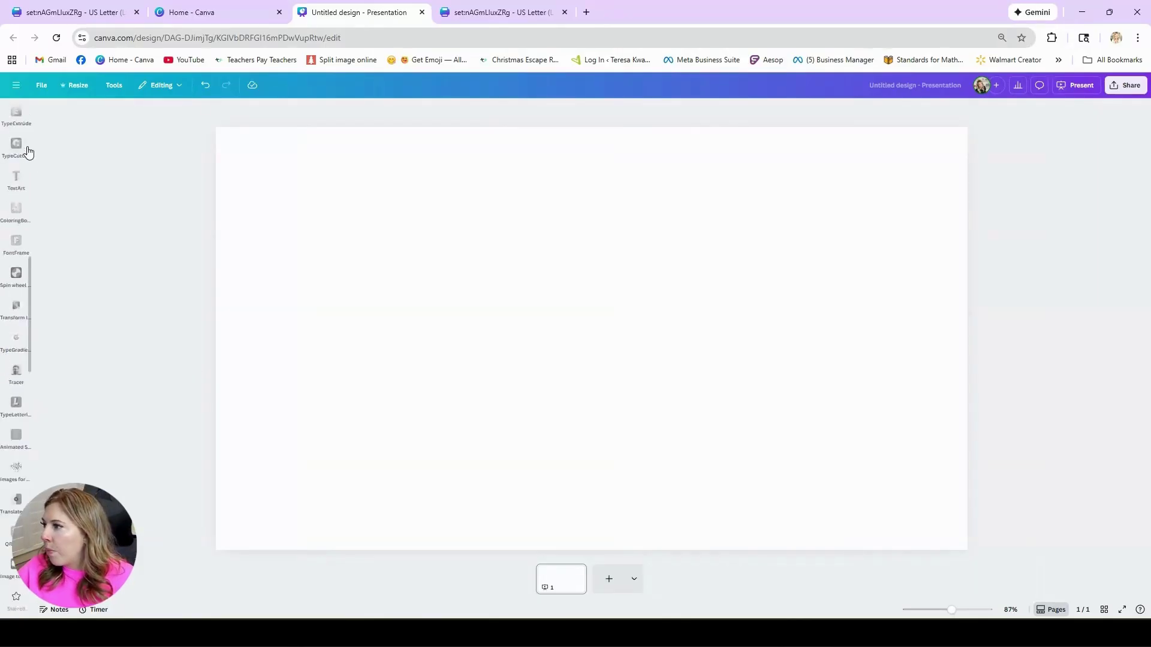
click(27, 148)
click(17, 117)
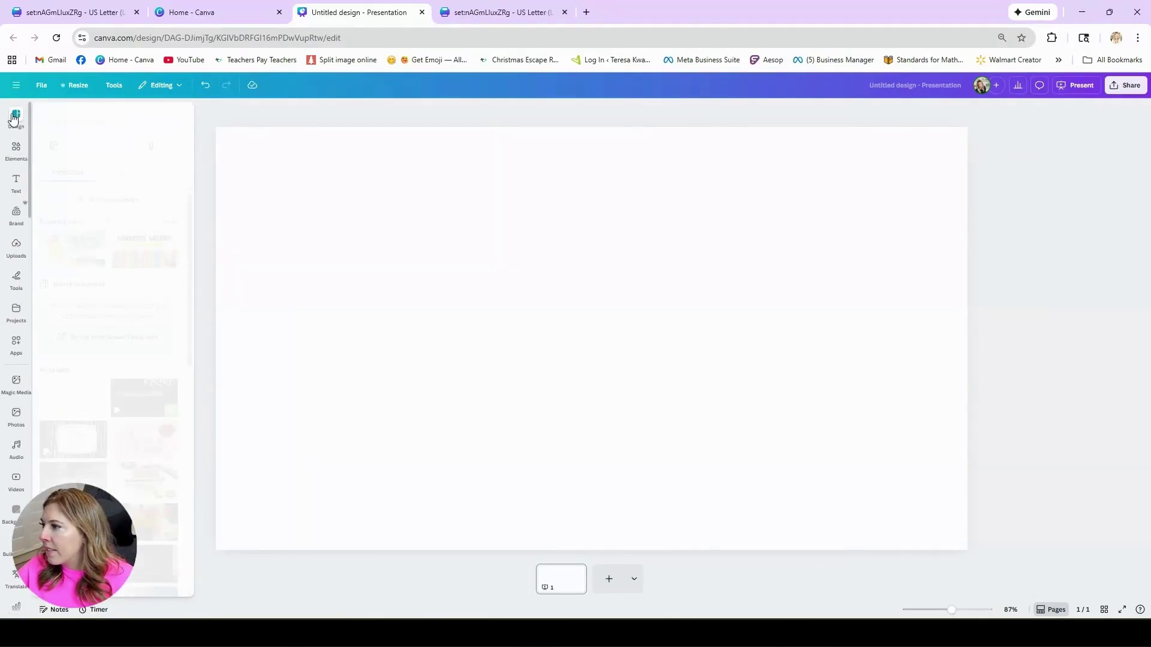
click(79, 121)
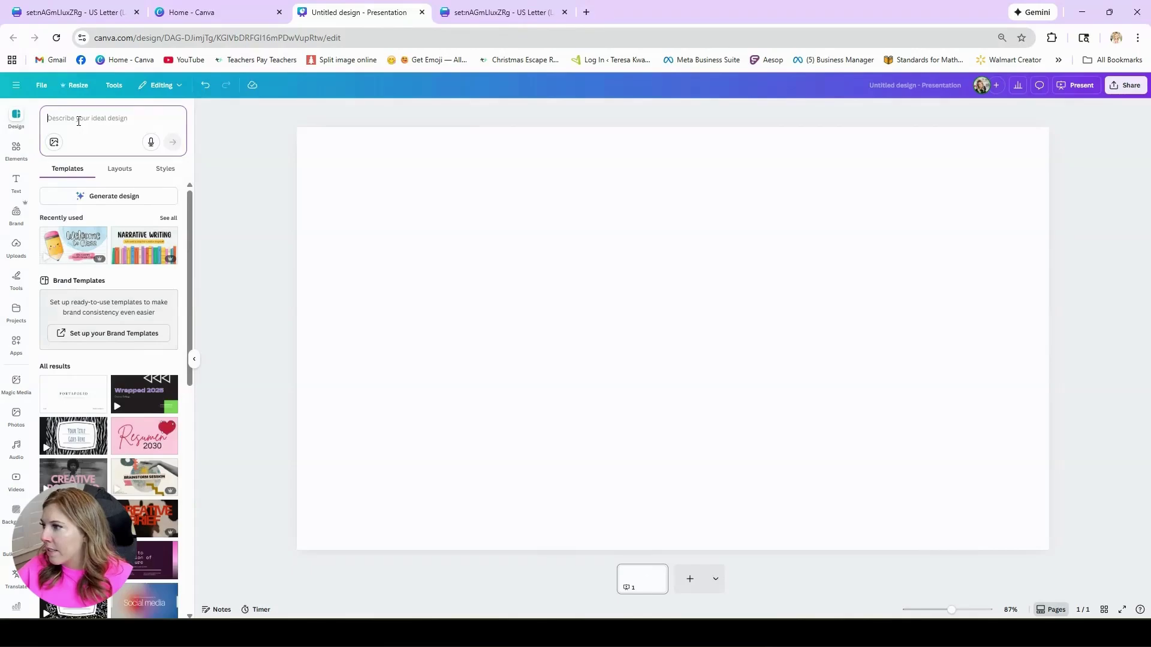
click(75, 257)
click(74, 231)
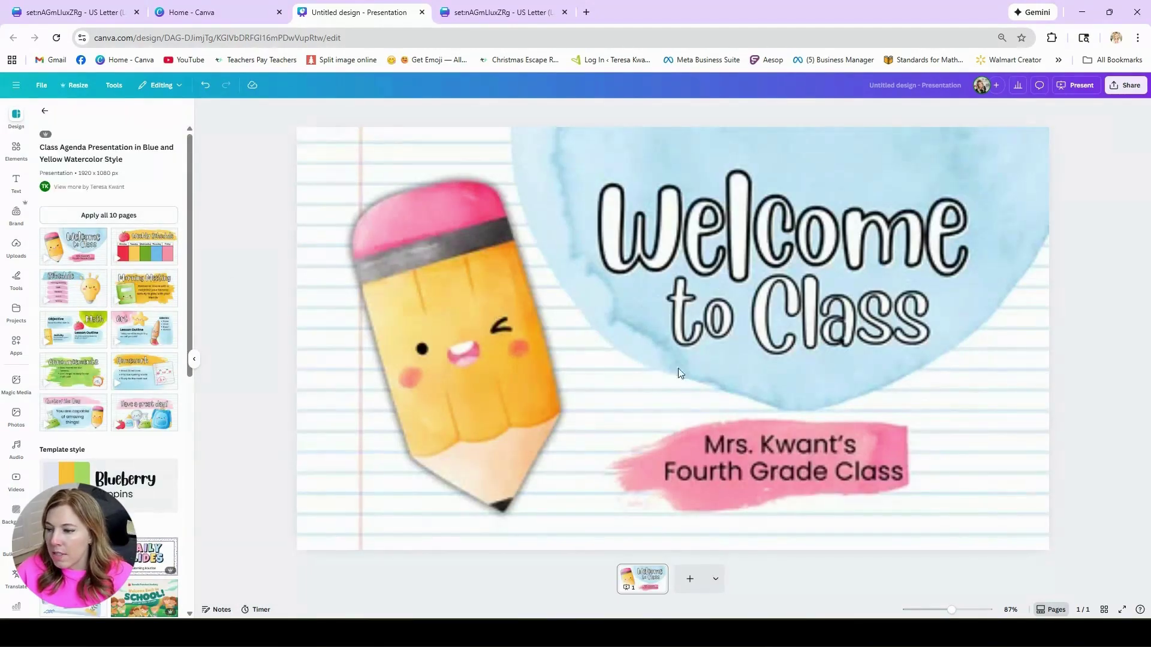
On the Schedule page, open the information of the smiling light bulb graphic and view its collection.
click(455, 533)
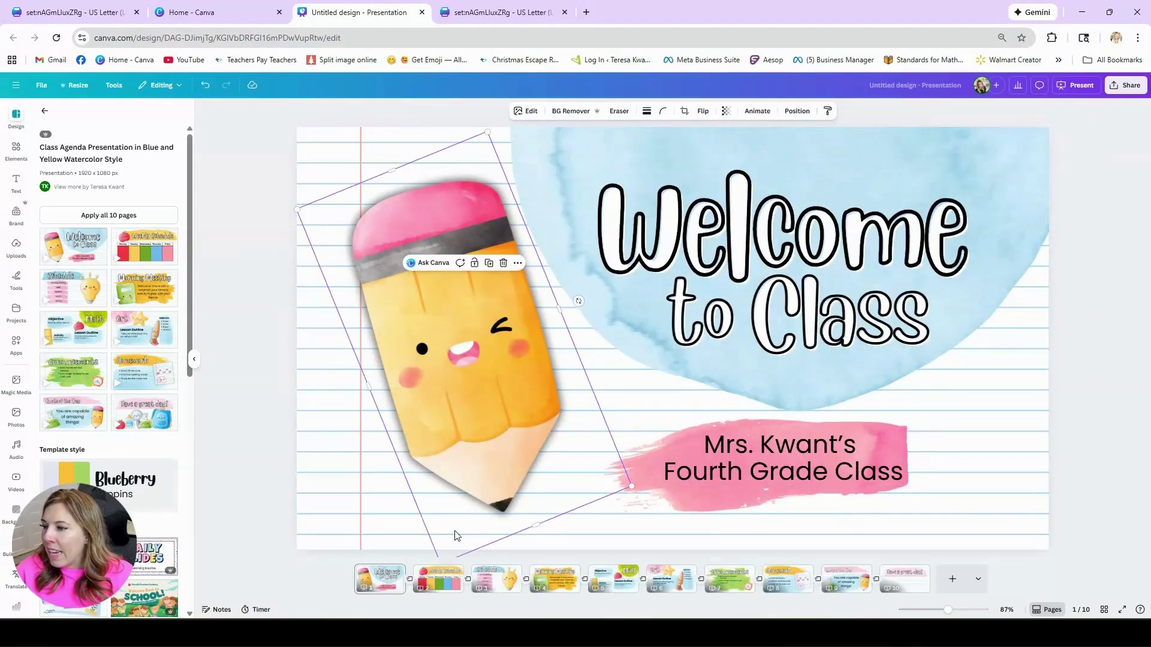
click(509, 585)
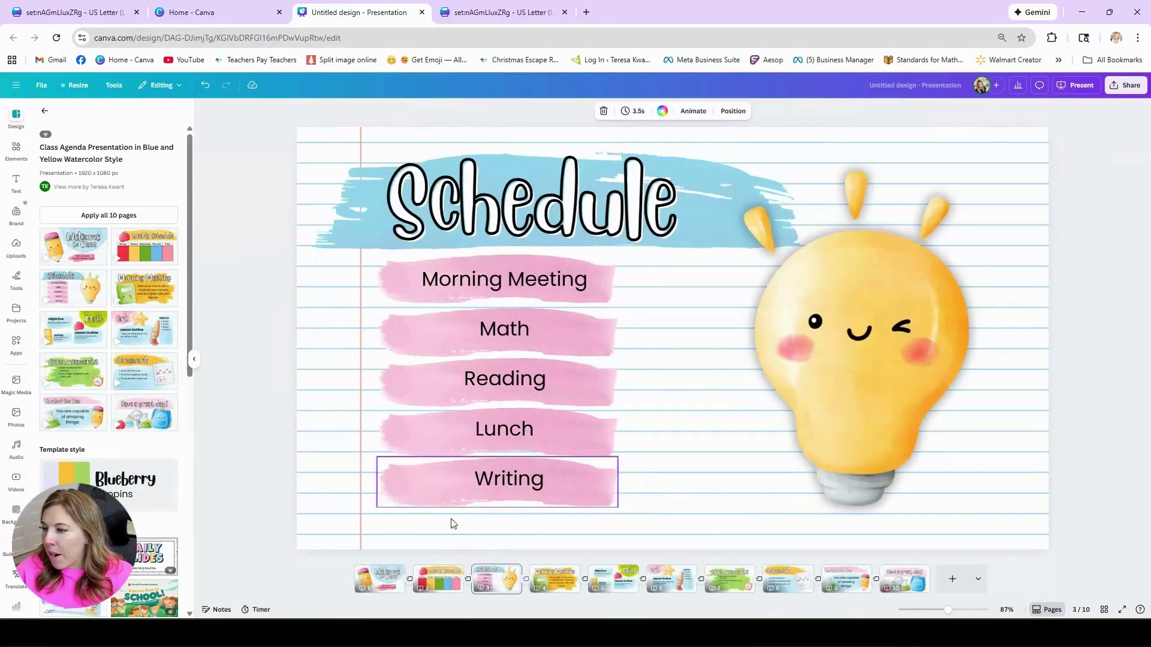
click(791, 319)
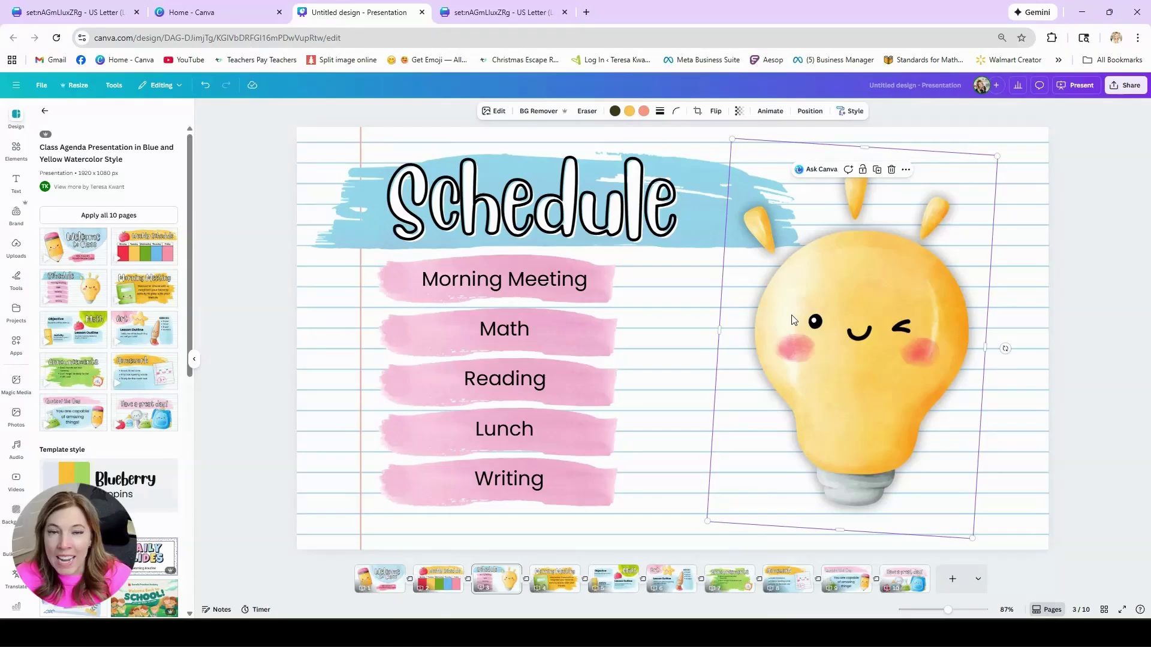
right_click(877, 257)
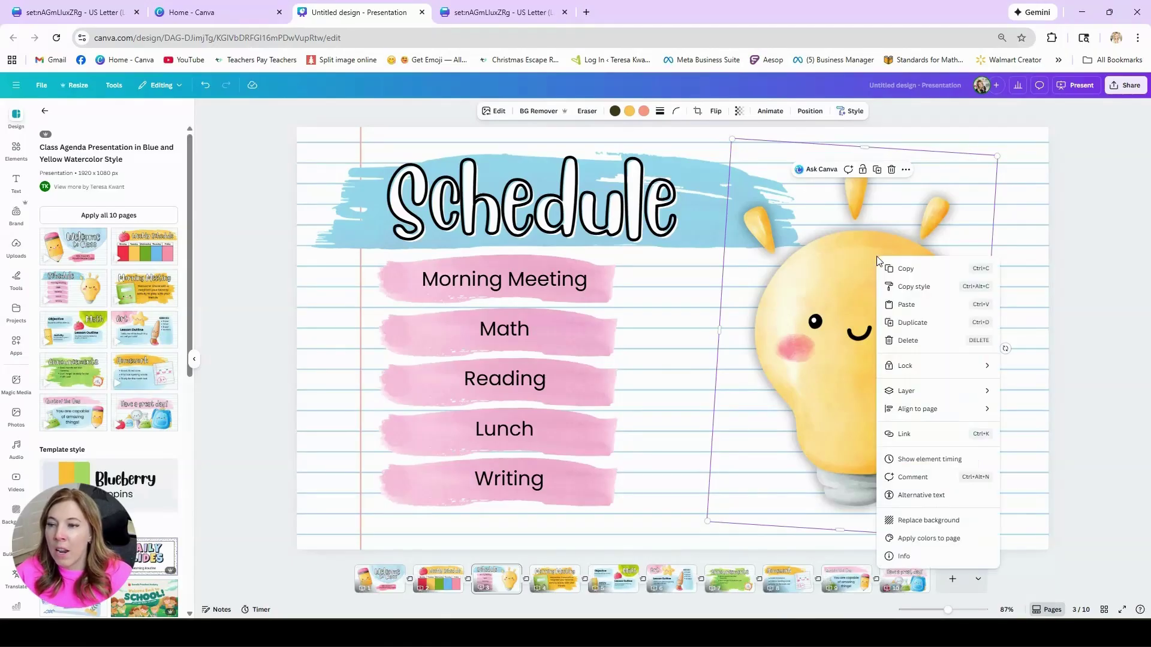
click(905, 559)
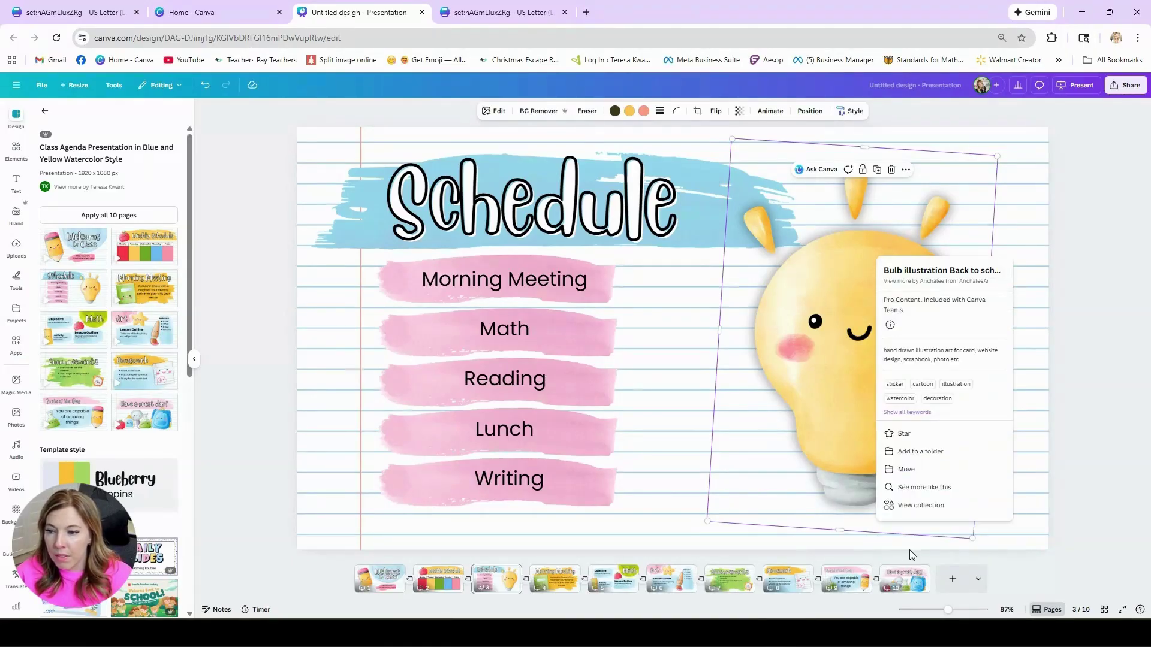
click(915, 507)
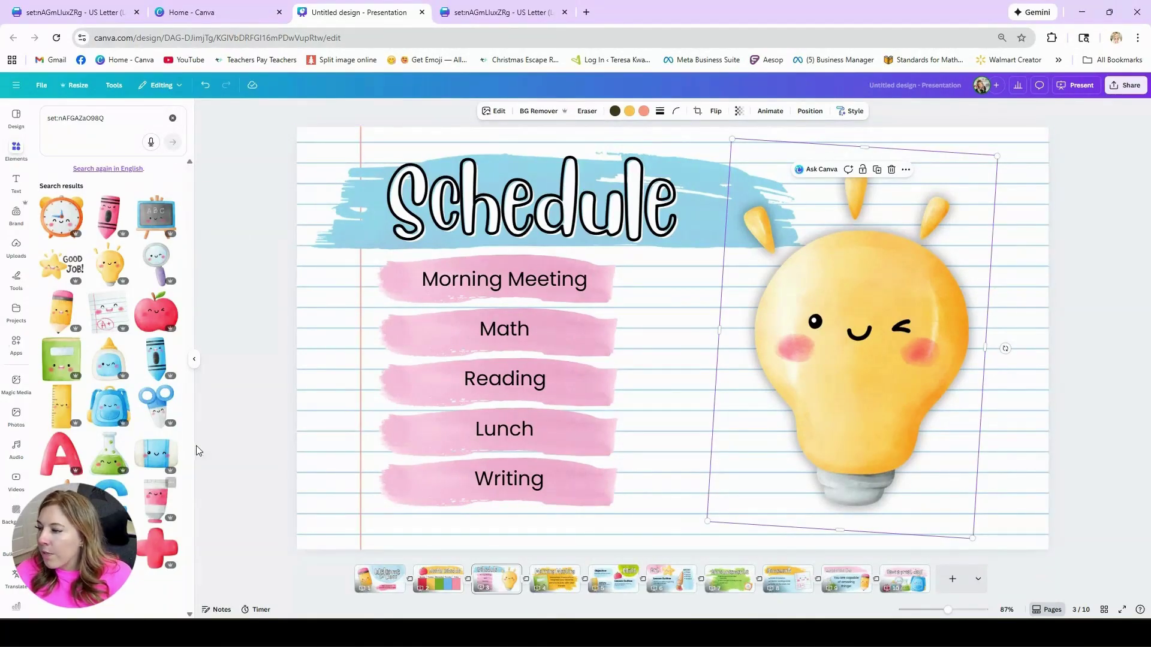
Add the blue scissors graphic from the collection, shrink it and place it between the schedule list and the light bulb.
click(157, 406)
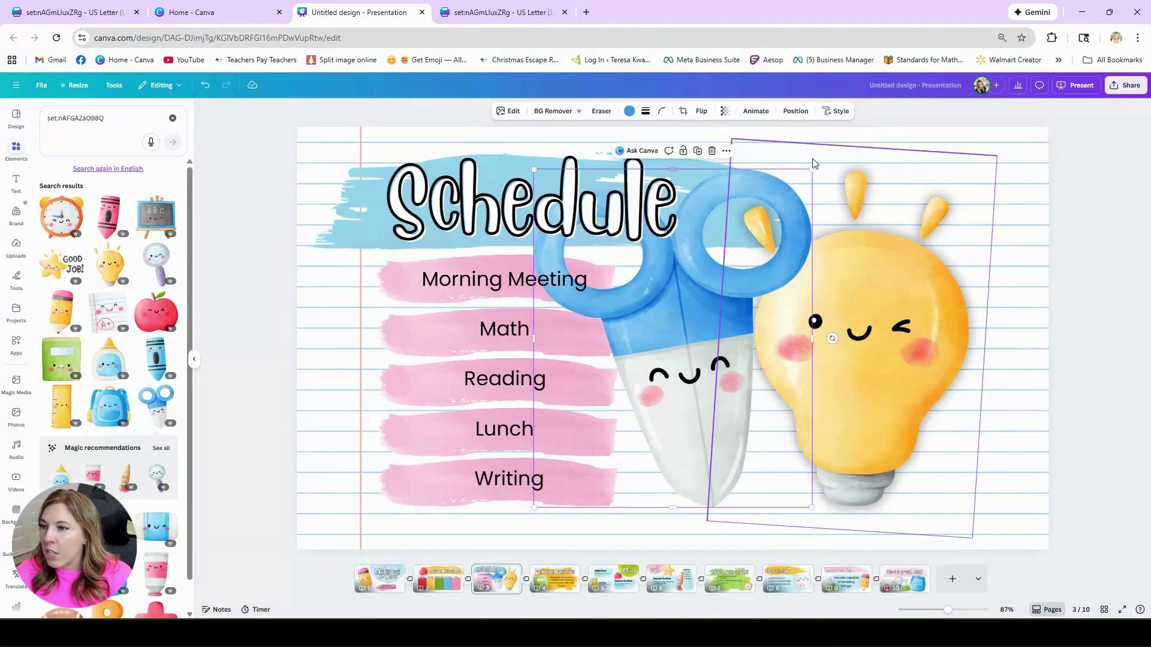
drag(812, 170, 633, 387)
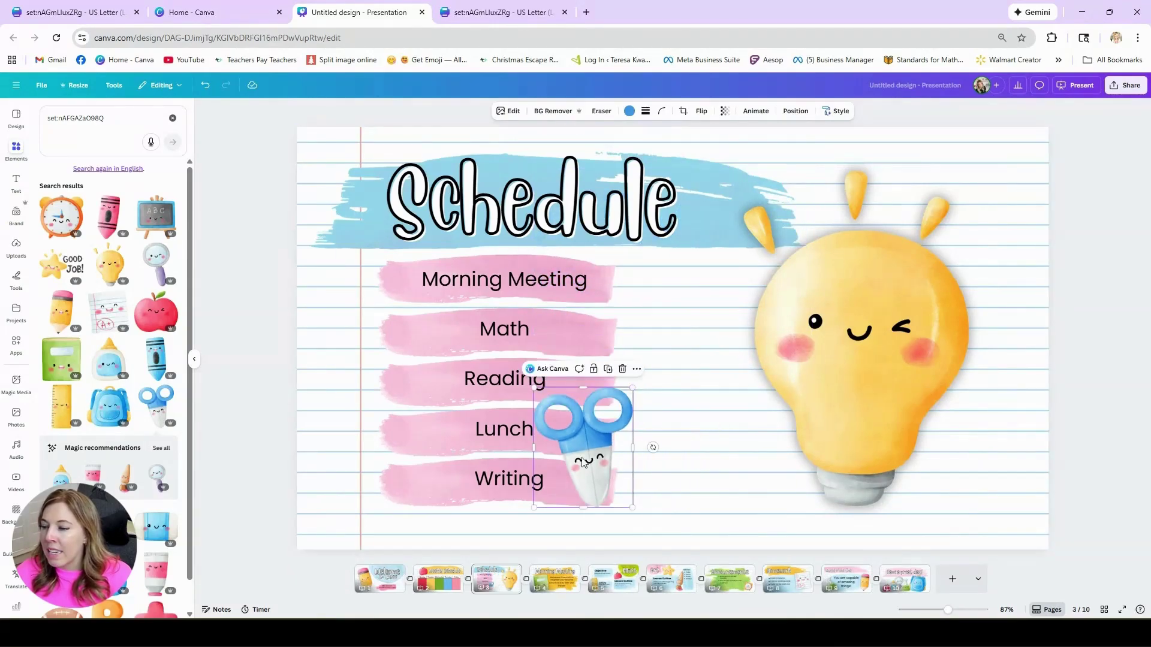
drag(582, 461, 696, 495)
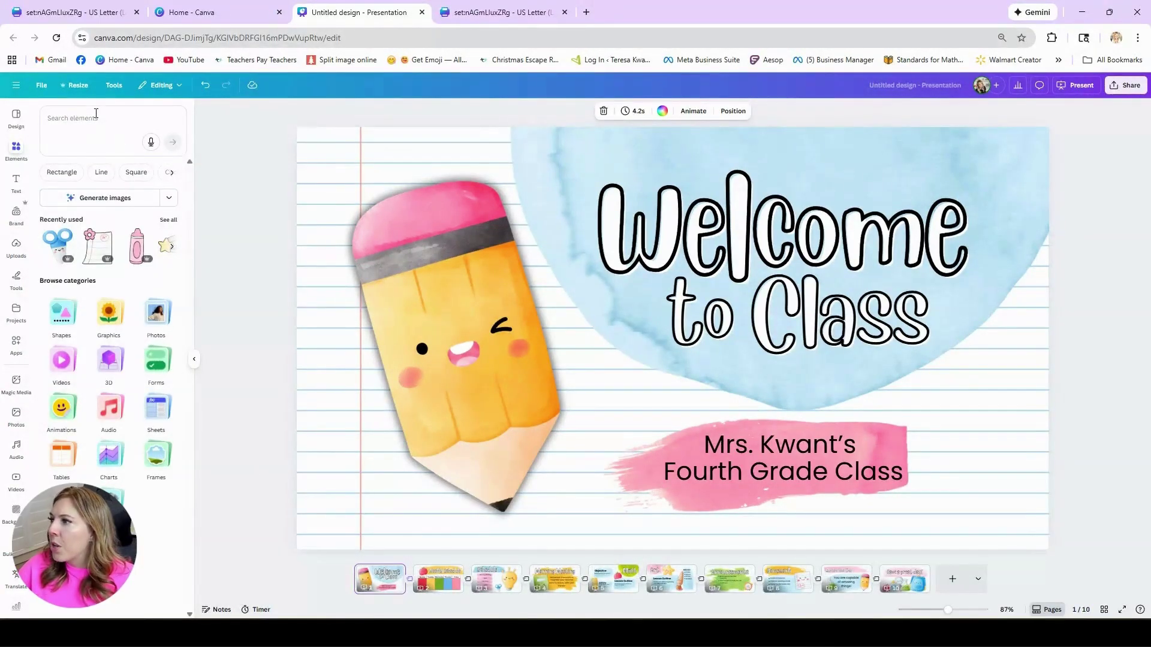
Search the elements for "fractions", show all graphics and view the collection of the orange three-quarters fraction circle.
click(156, 112)
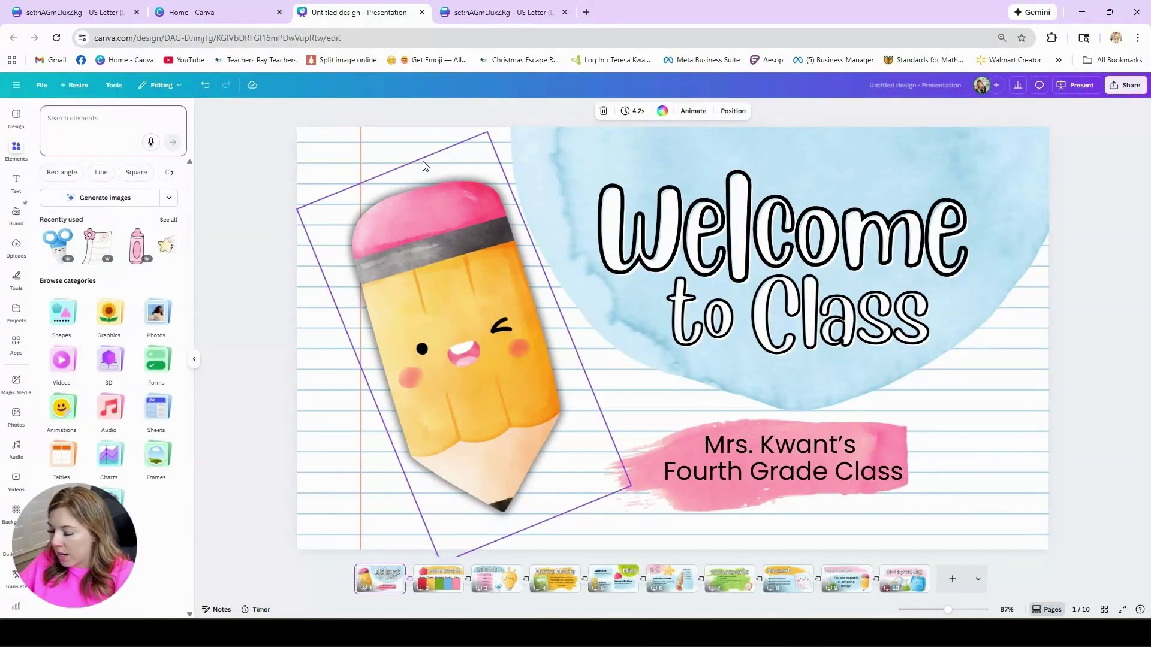
text(fractions)
key(Return)
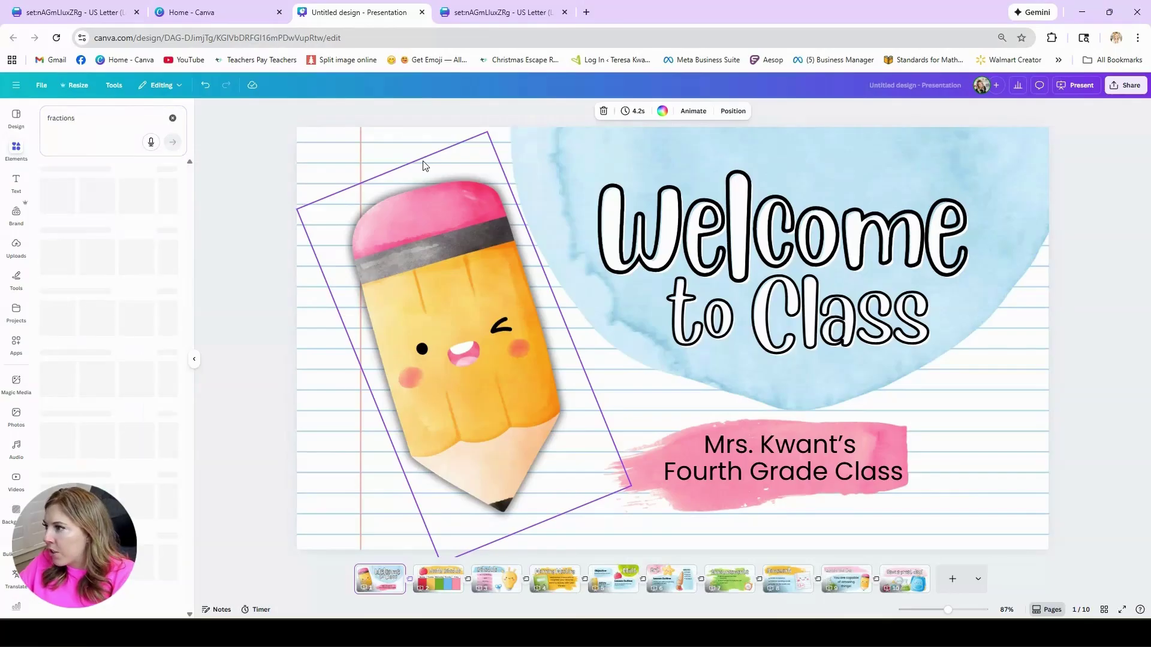
click(170, 224)
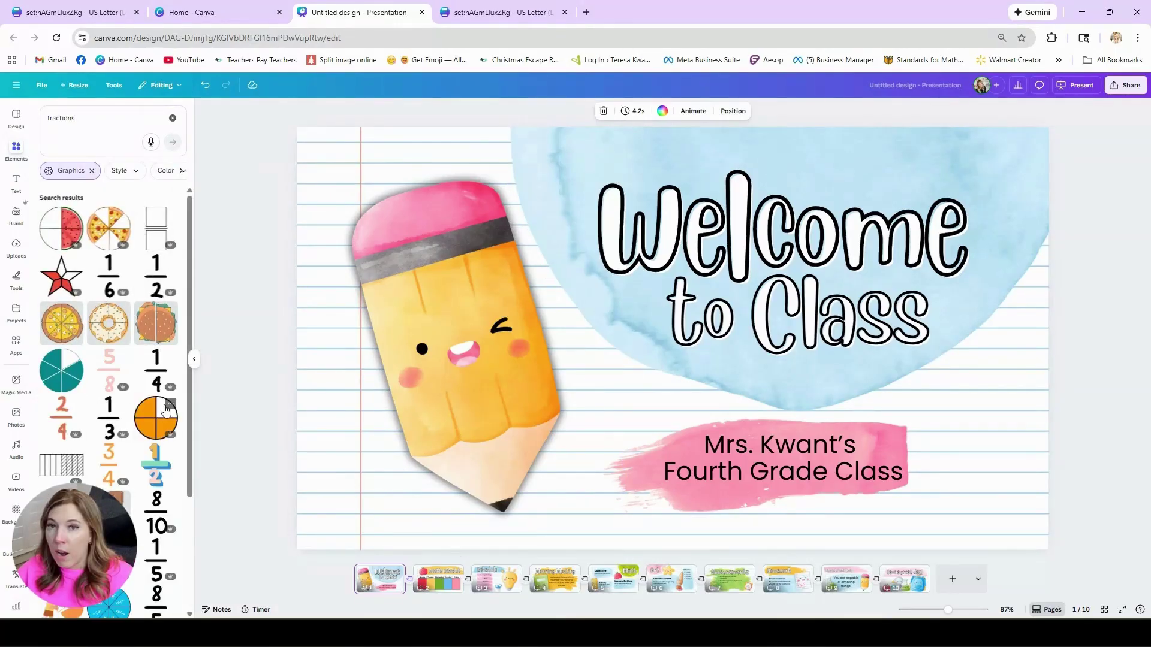
click(170, 405)
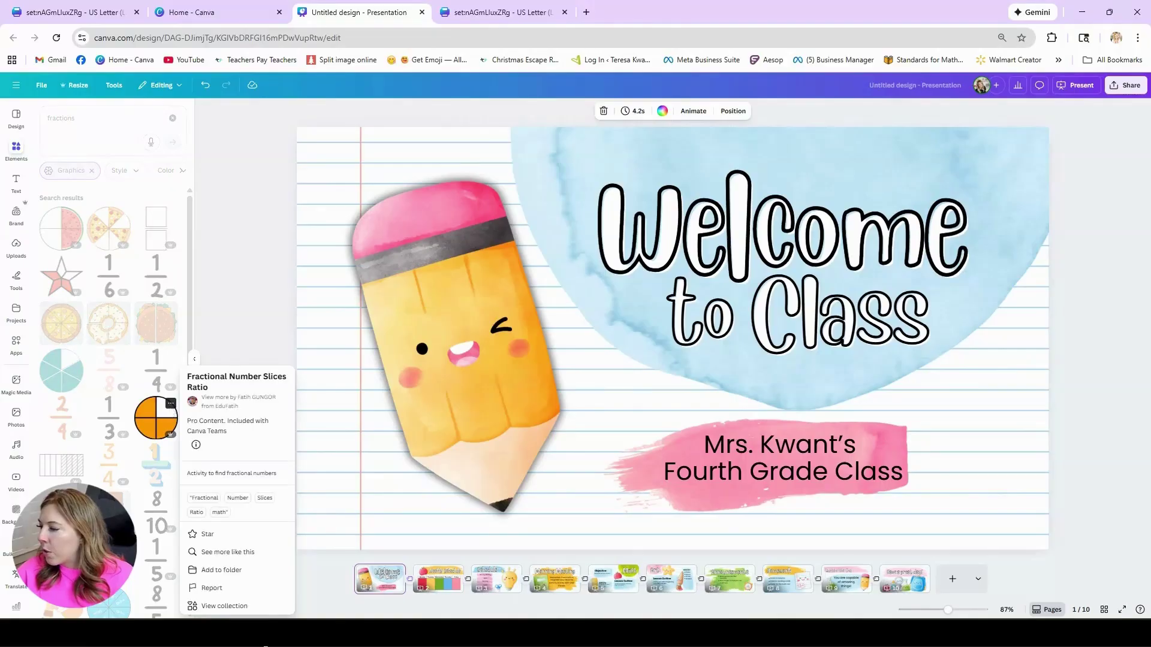
click(220, 607)
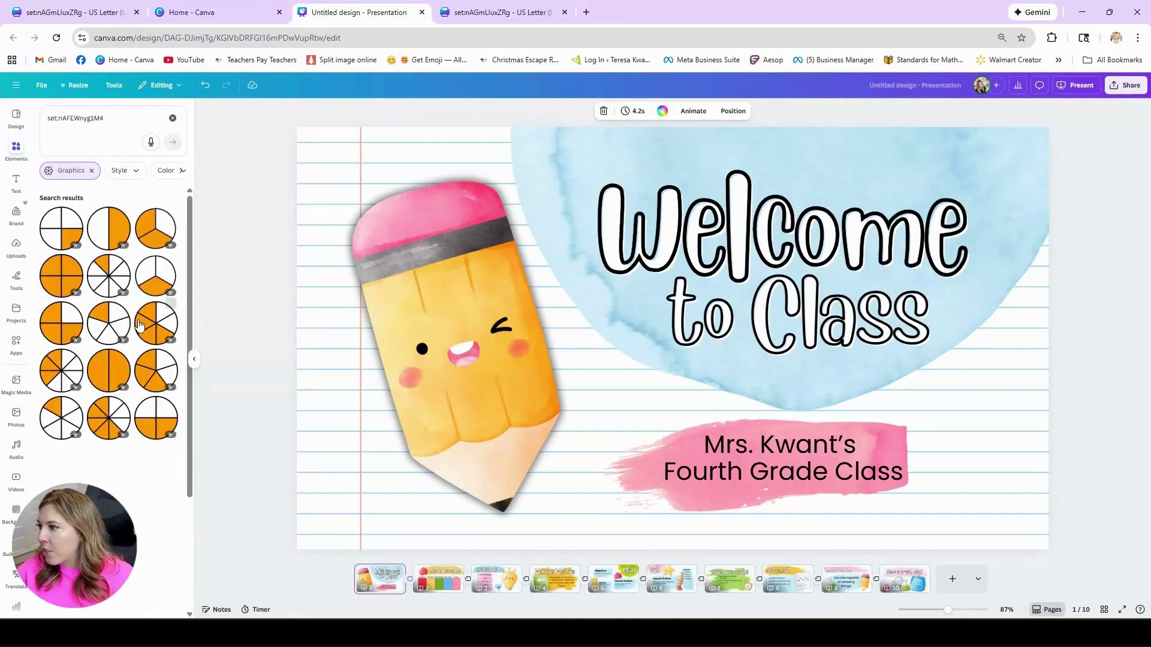
Show more graphics like the orange one-quarter fraction circle and browse the Magic recommendations for matching shapes and colors.
click(76, 214)
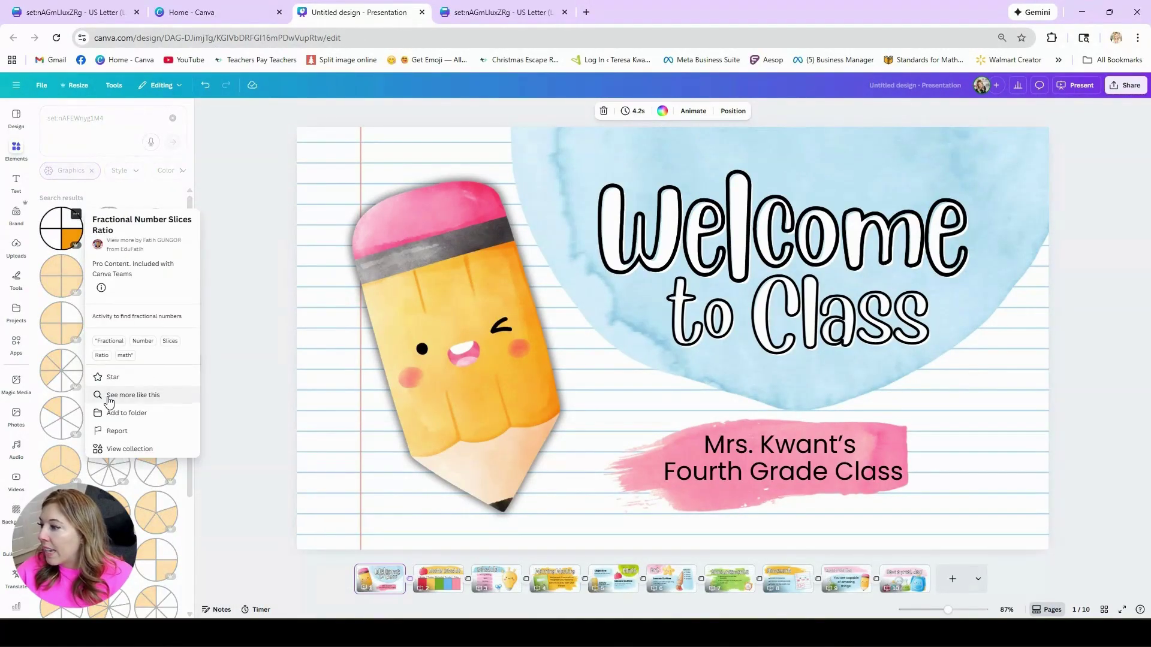
click(108, 398)
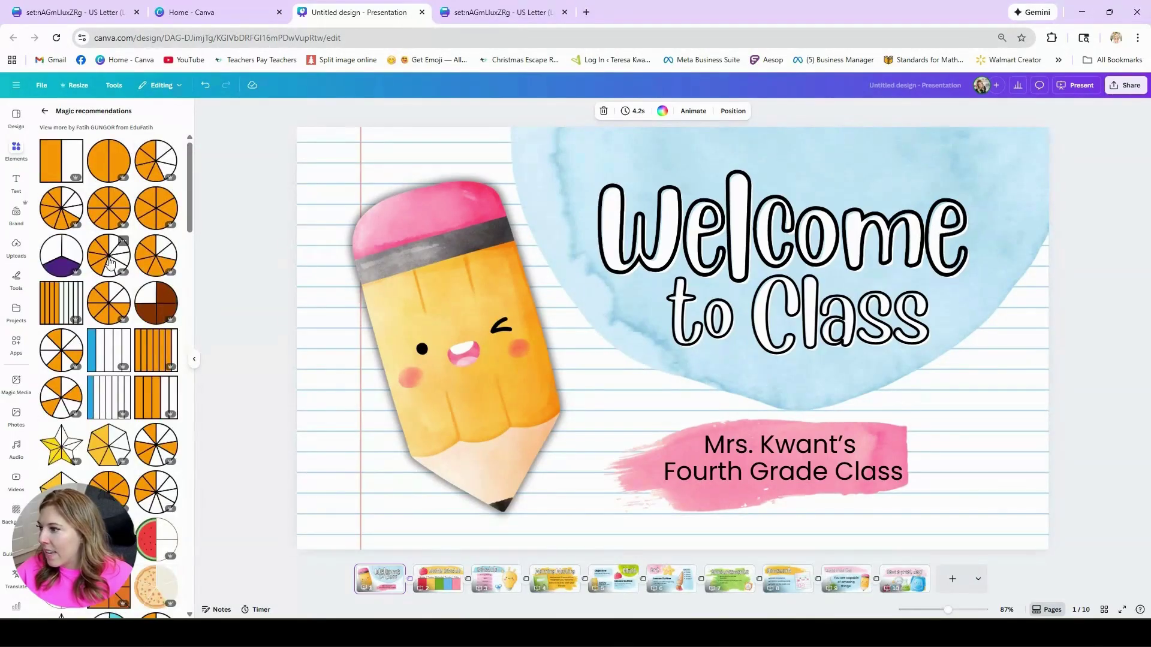
scroll(109, 262, down, 5)
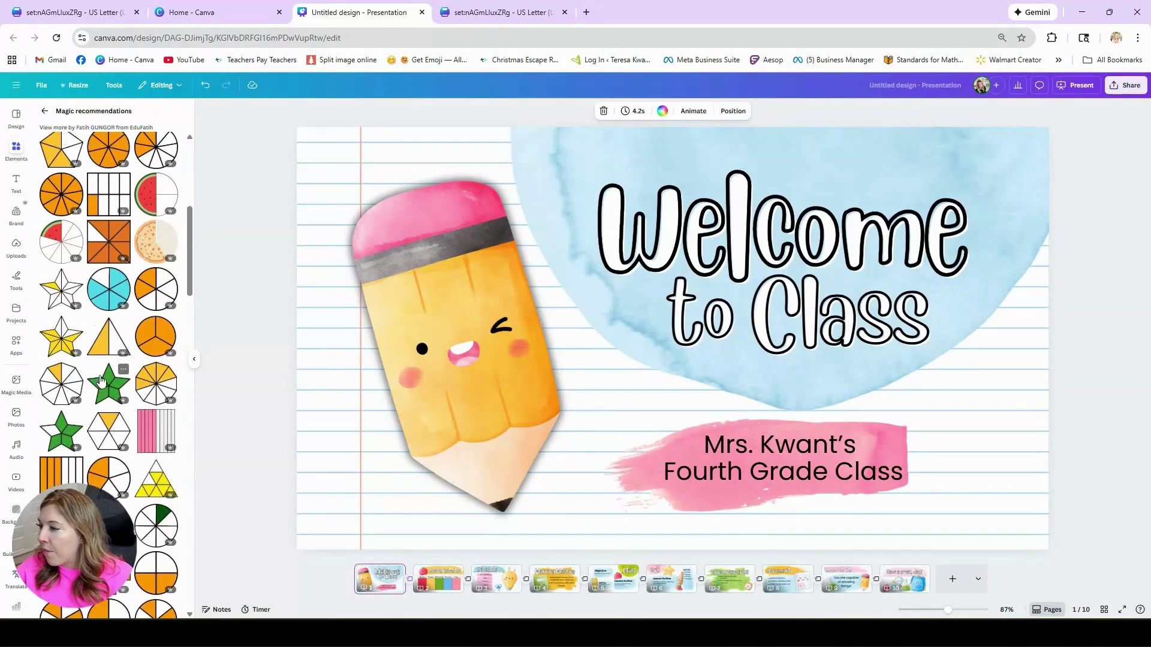
scroll(101, 377, up, 5)
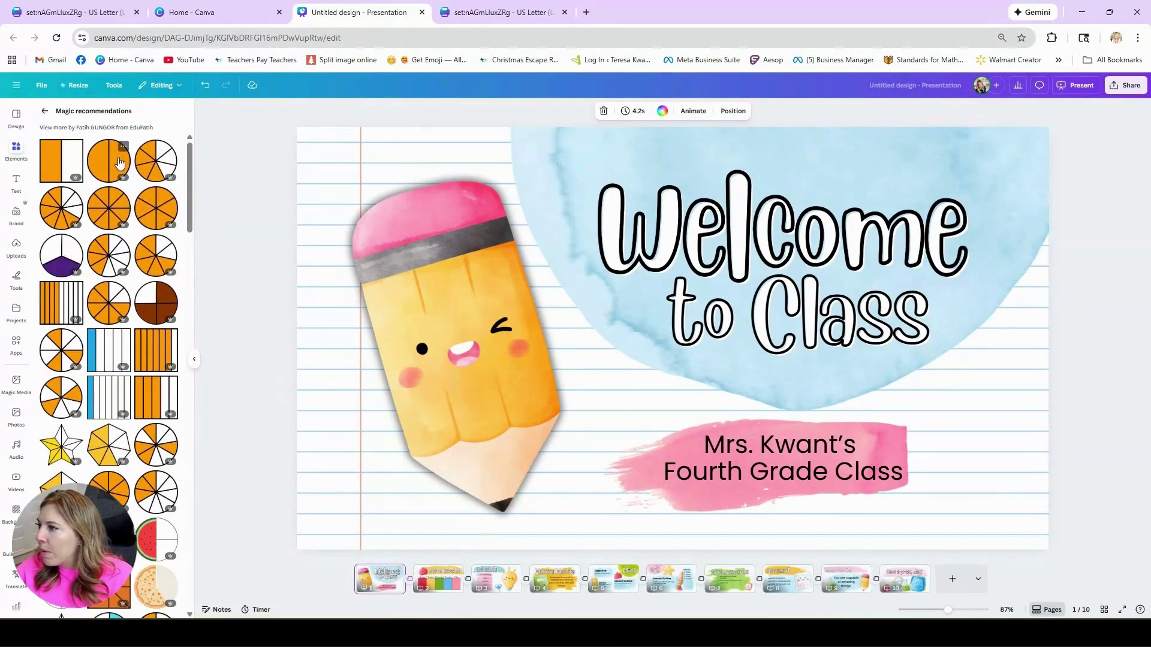
scroll(128, 334, down, 2)
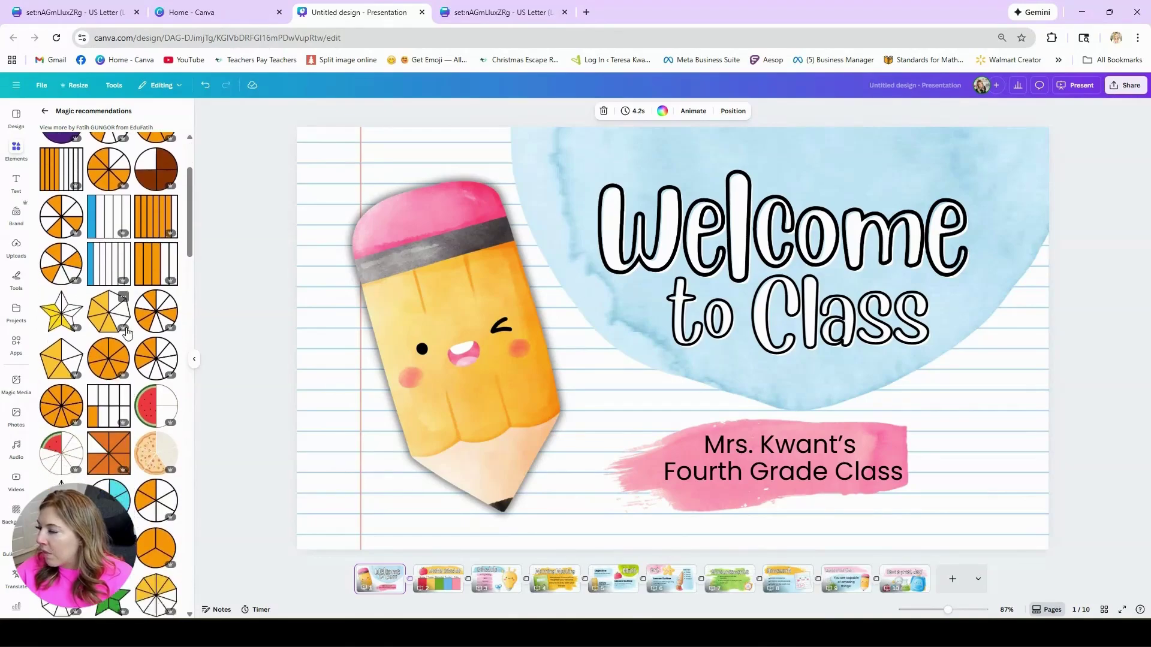
scroll(127, 333, down, 3)
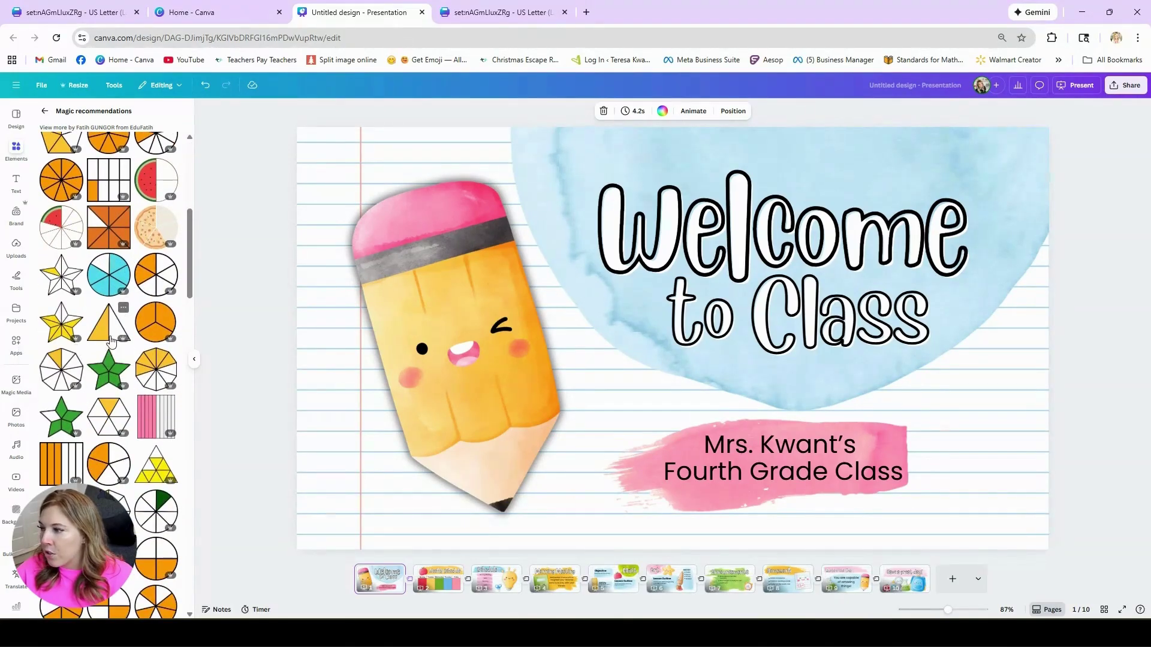
scroll(111, 340, down, 8)
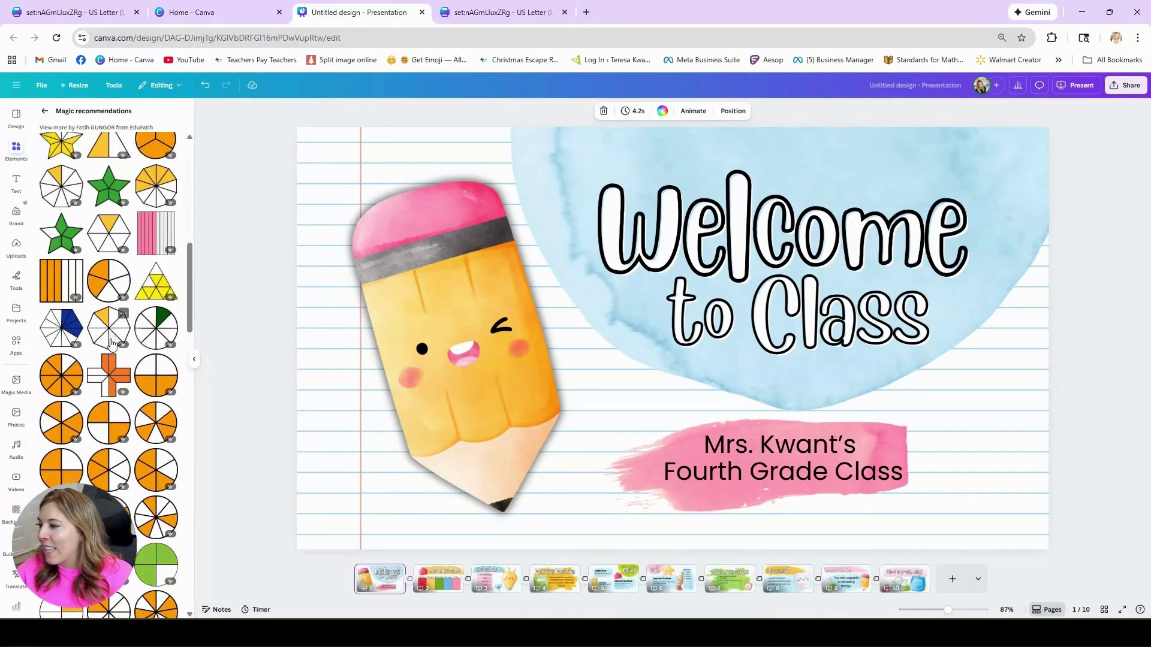
scroll(111, 344, down, 5)
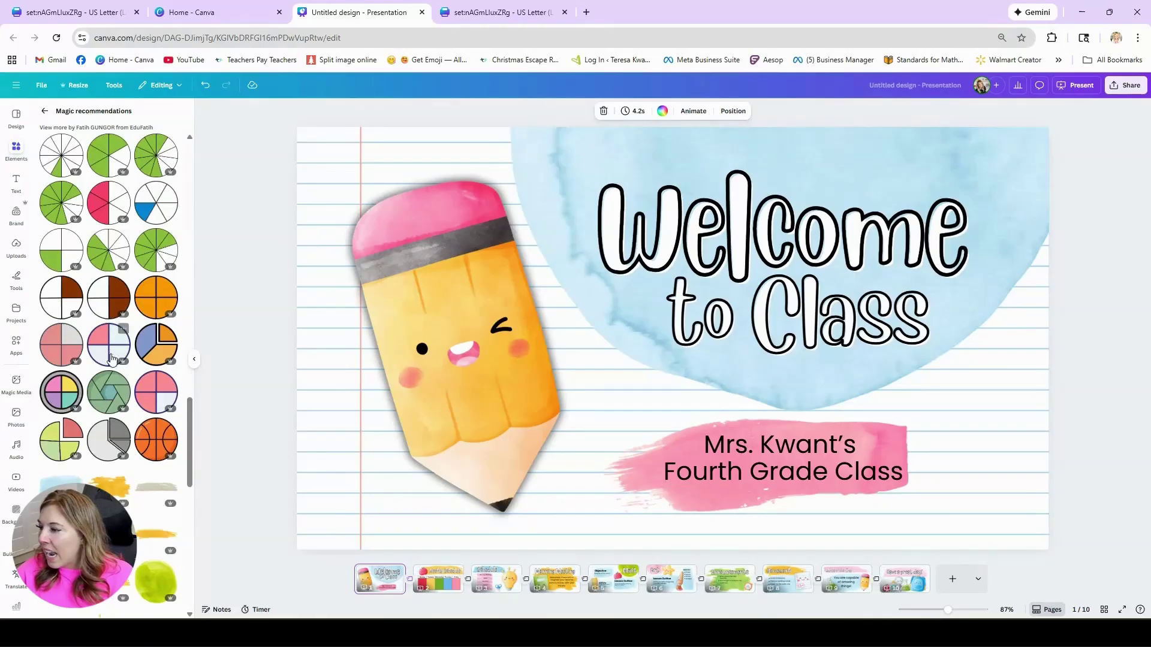
scroll(111, 359, down, 5)
scroll(111, 359, up, 9)
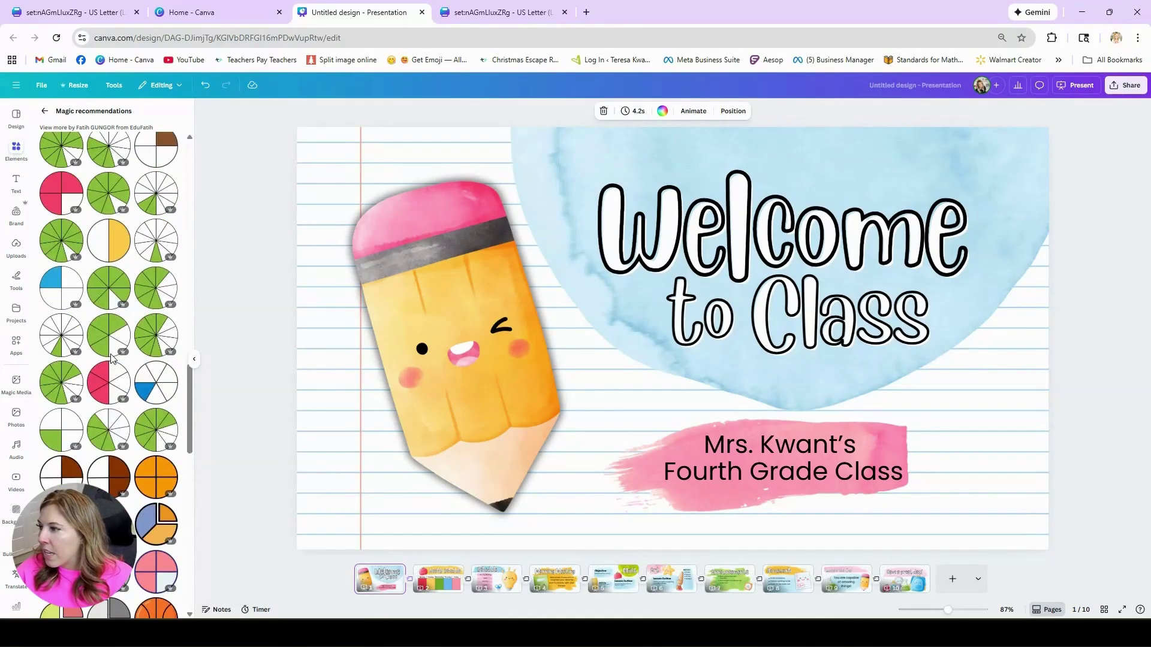
scroll(108, 390, down, 5)
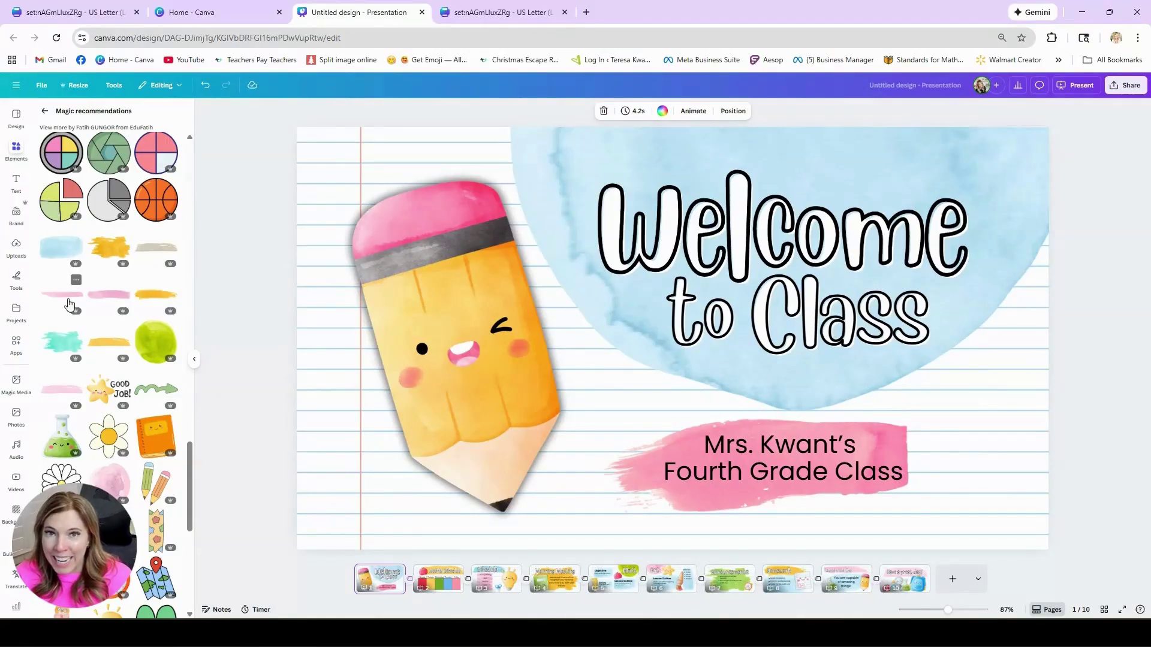
scroll(107, 390, down, 7)
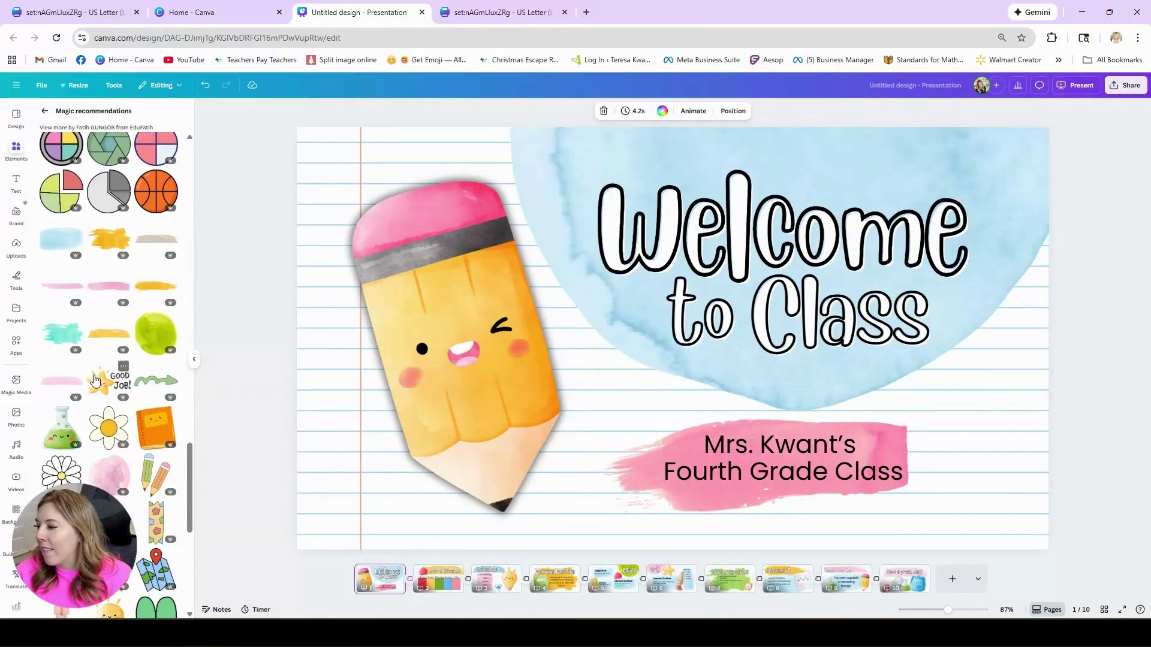
Search the graphics for "pencil", show more like the smiling cartoon pencil and browse its Magic recommendations.
scroll(123, 415, up, 15)
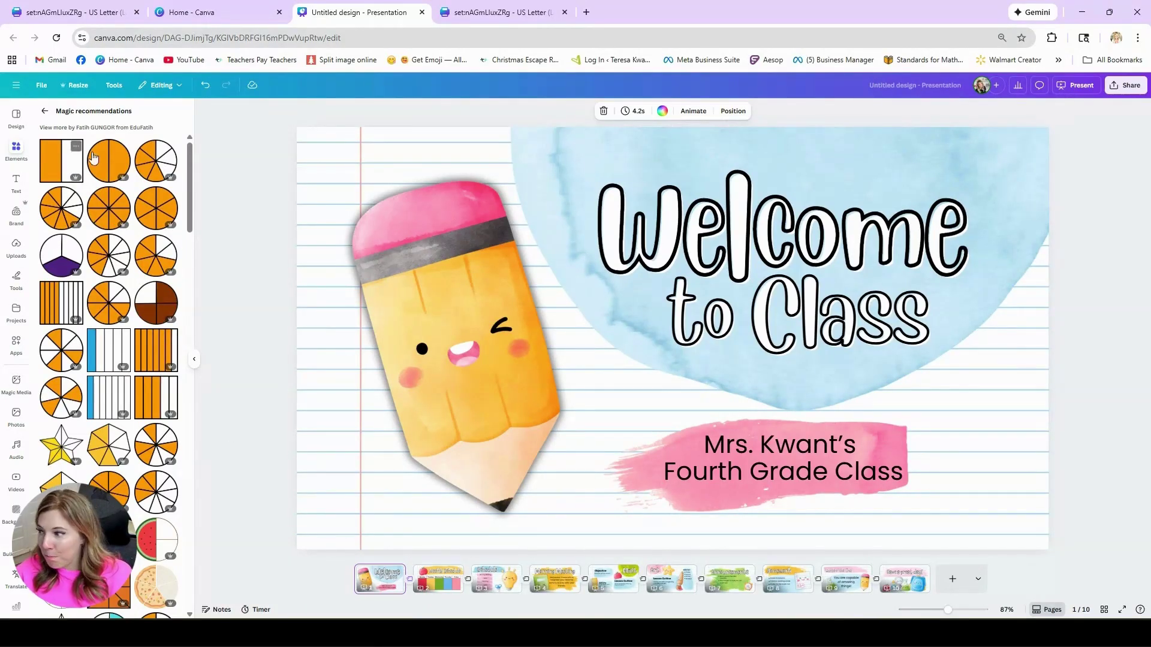
click(247, 265)
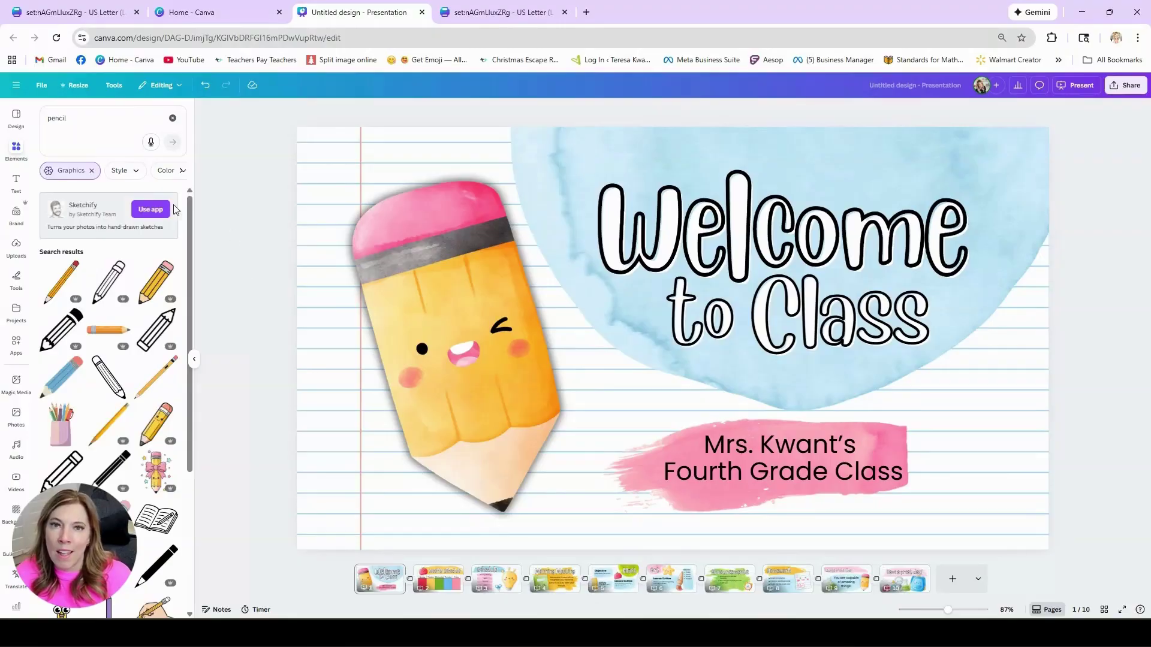
click(171, 412)
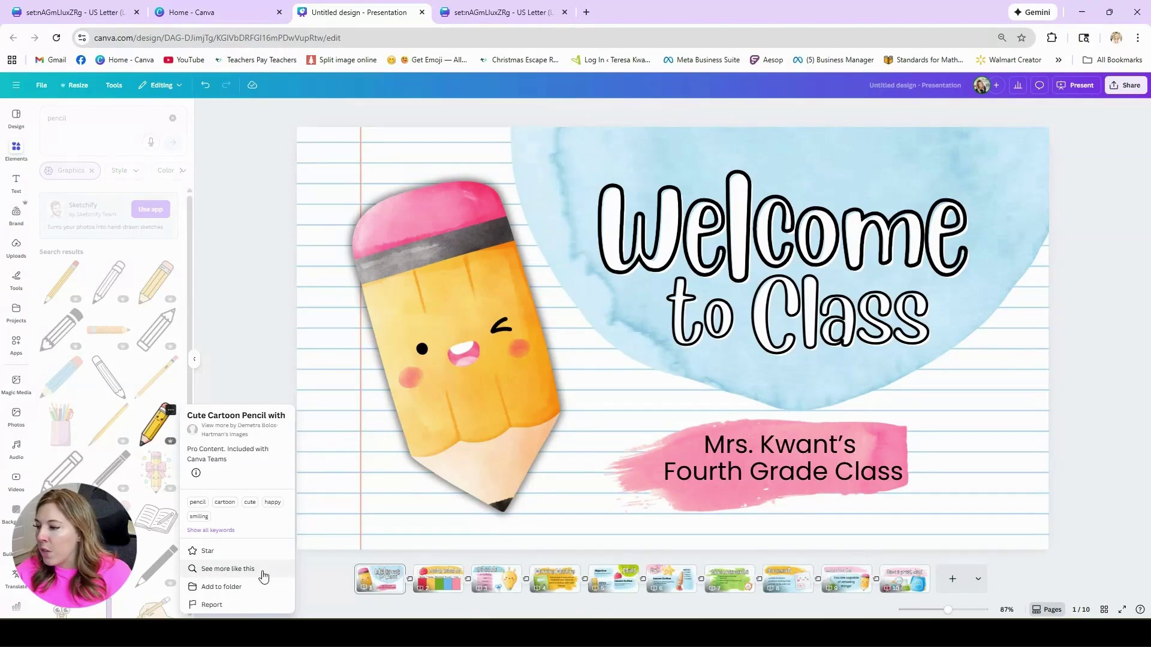
click(234, 573)
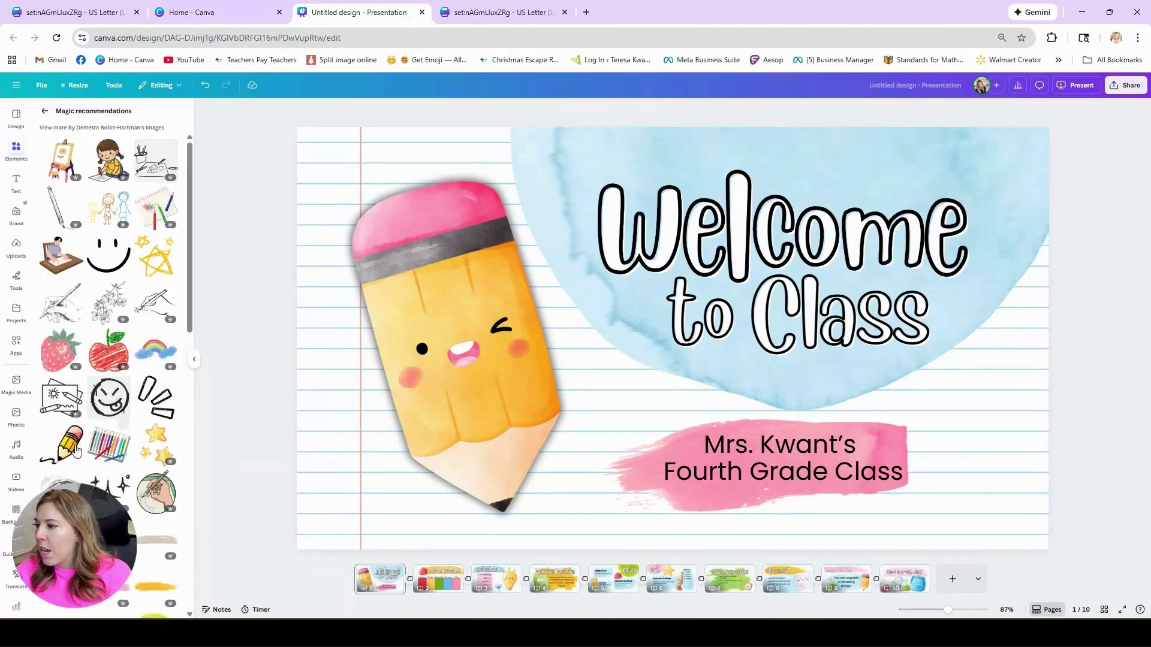
scroll(100, 318, down, 15)
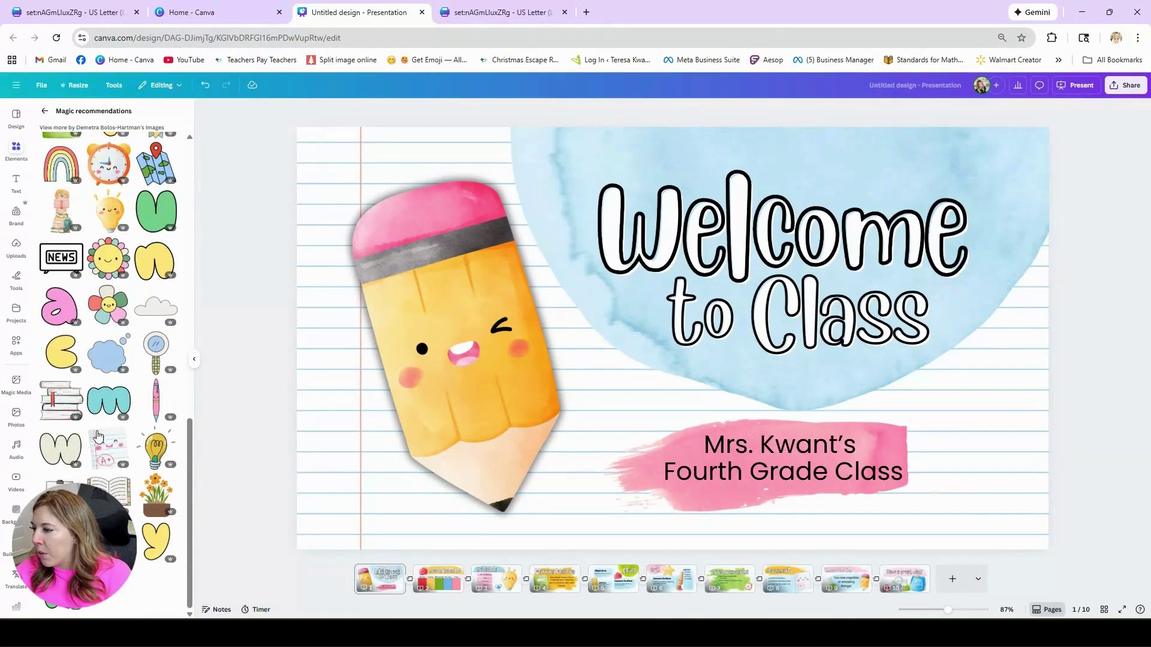
scroll(99, 318, up, 15)
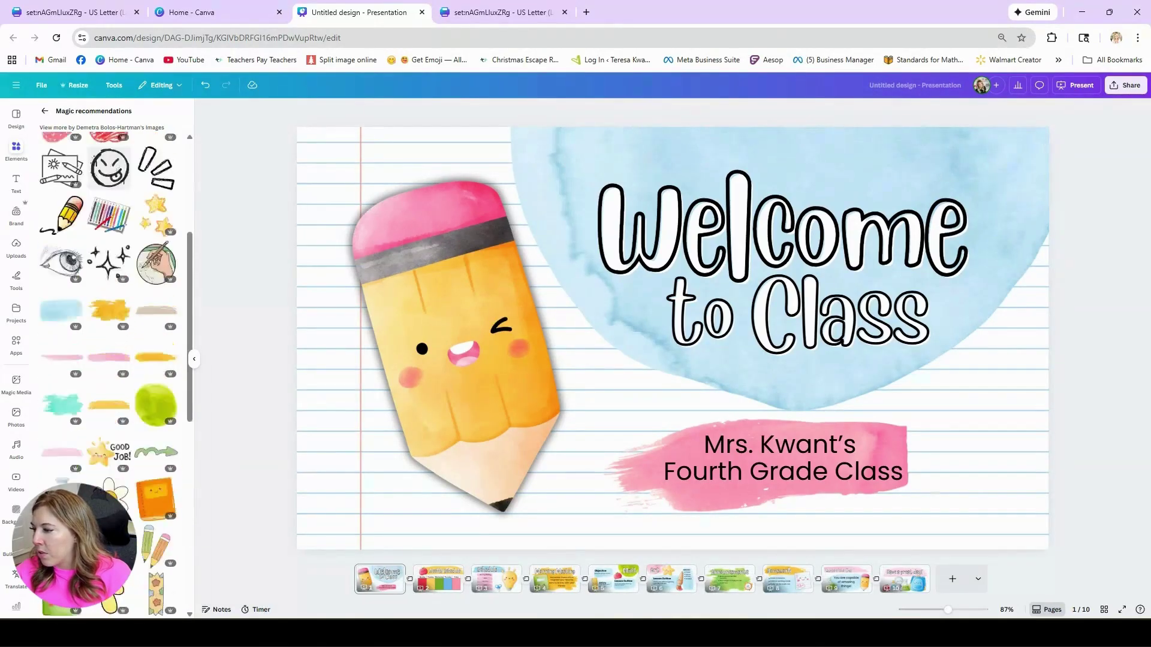
Return to the pencil results, show more graphics like the free Pencil Element and browse the recommendations for matching styles.
click(46, 108)
scroll(114, 360, down, 3)
scroll(117, 397, down, 3)
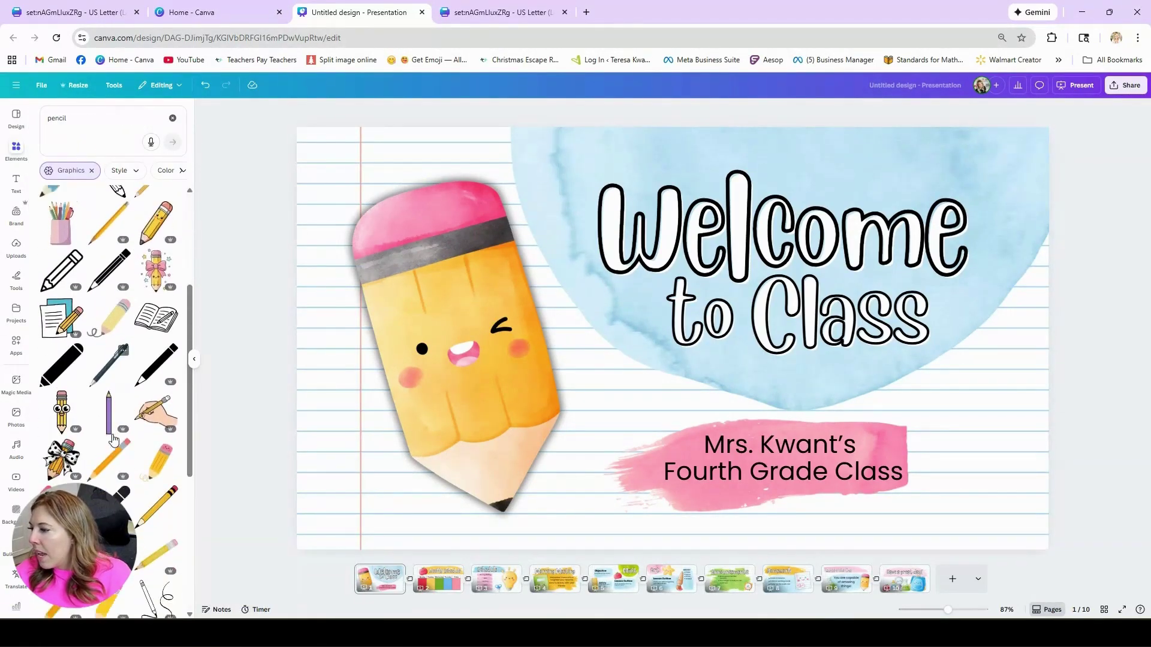
click(171, 375)
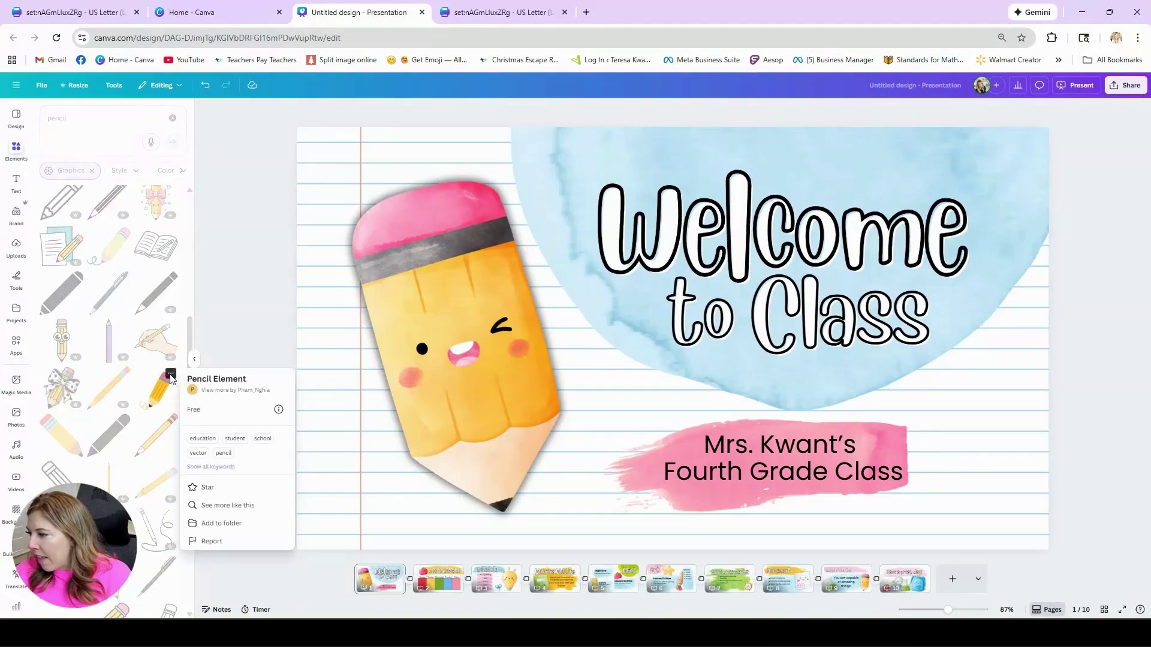
click(228, 505)
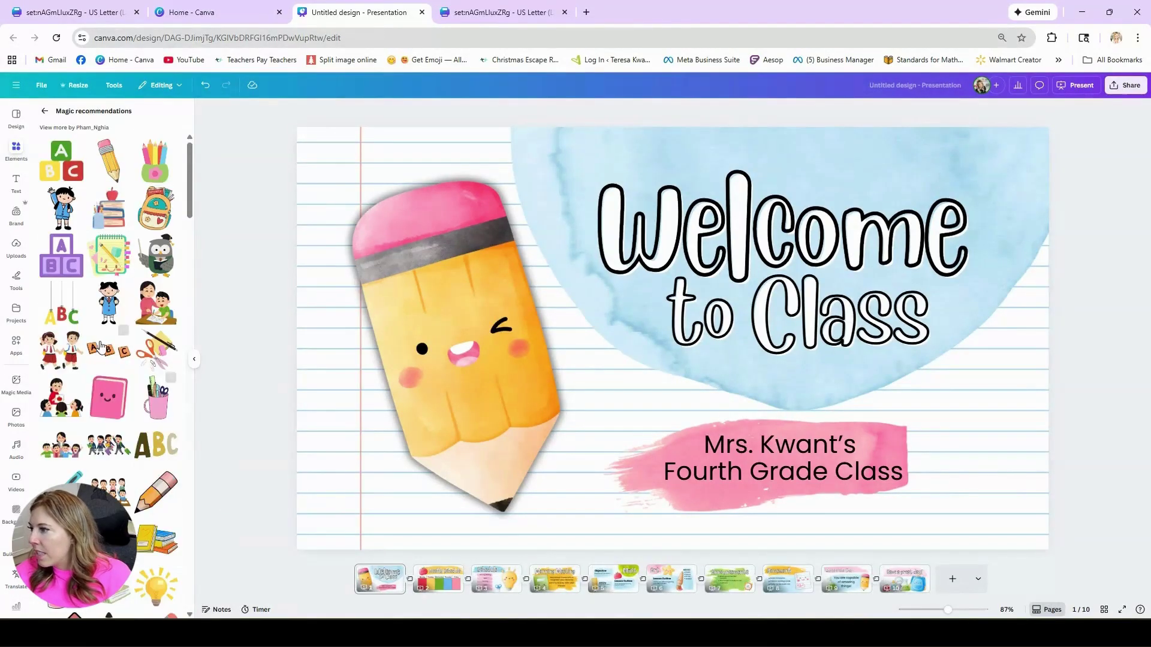
scroll(120, 396, down, 6)
scroll(114, 408, down, 4)
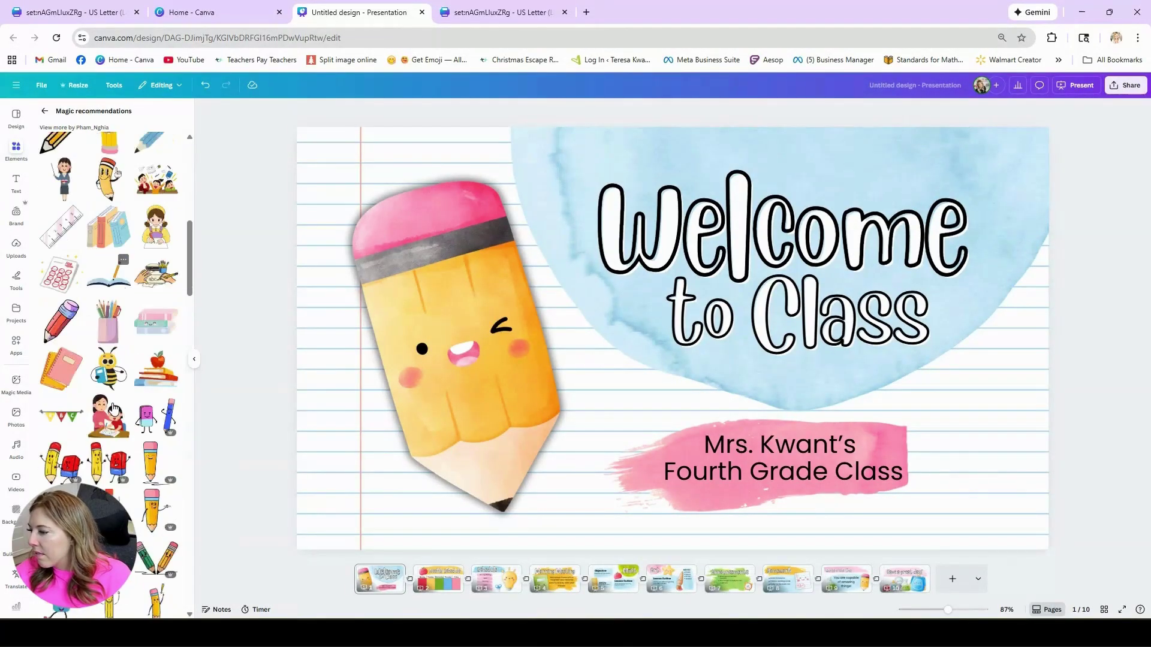
View the collection of the Cute Cartoon Pencil Character Illustration from the recommendations.
click(171, 307)
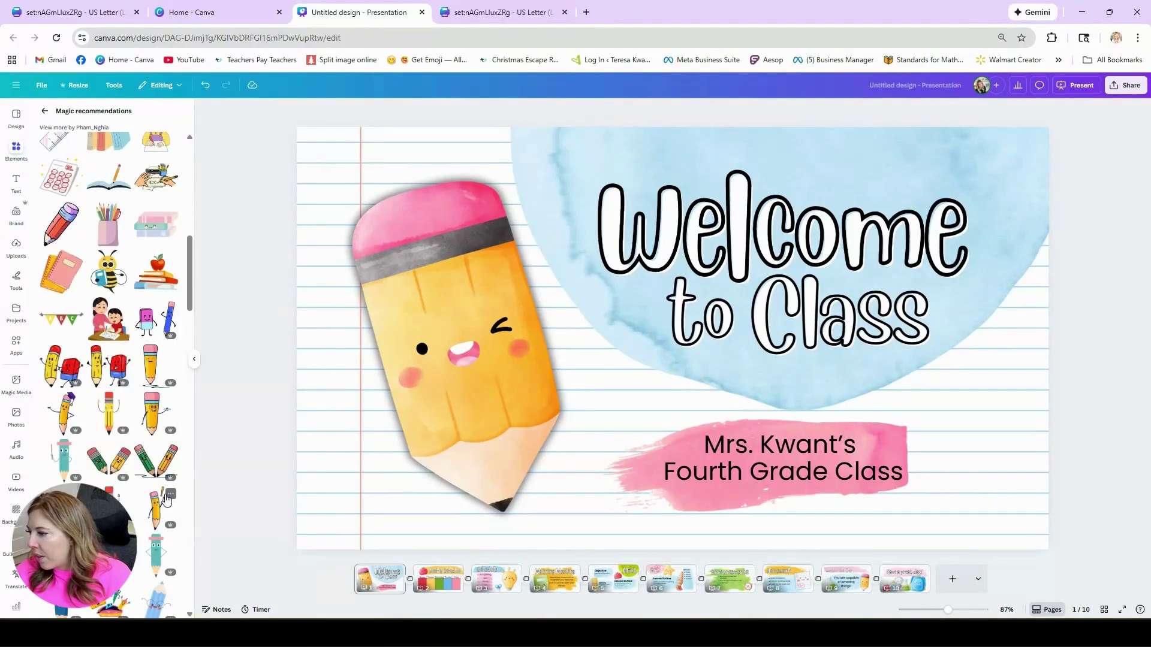
click(171, 494)
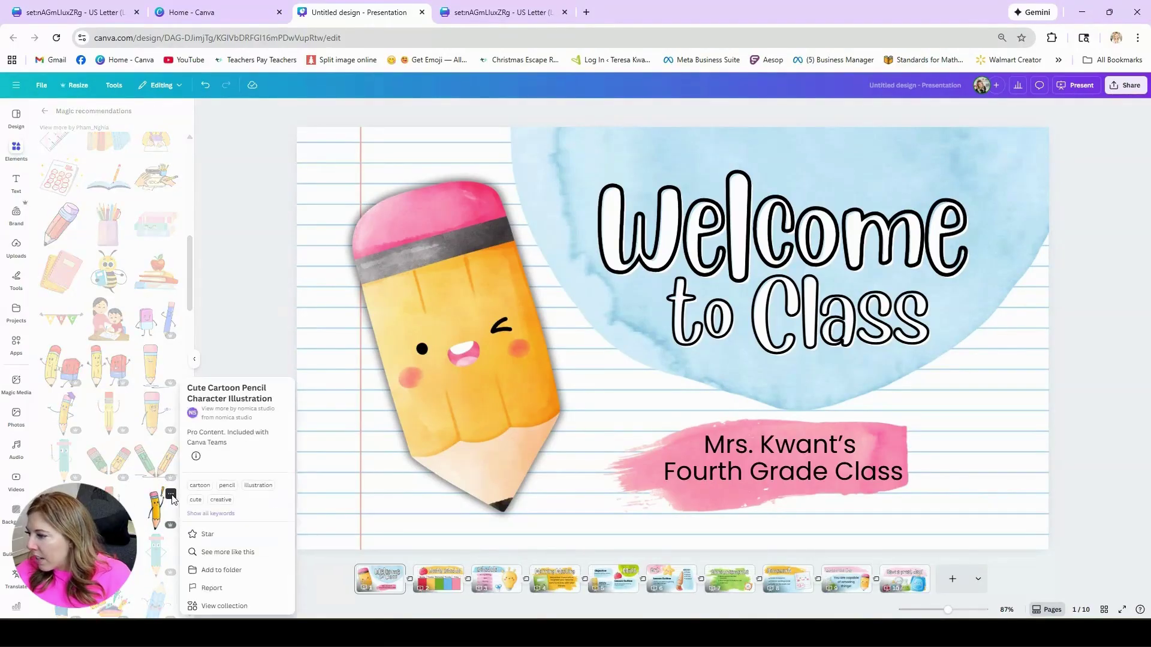
click(211, 607)
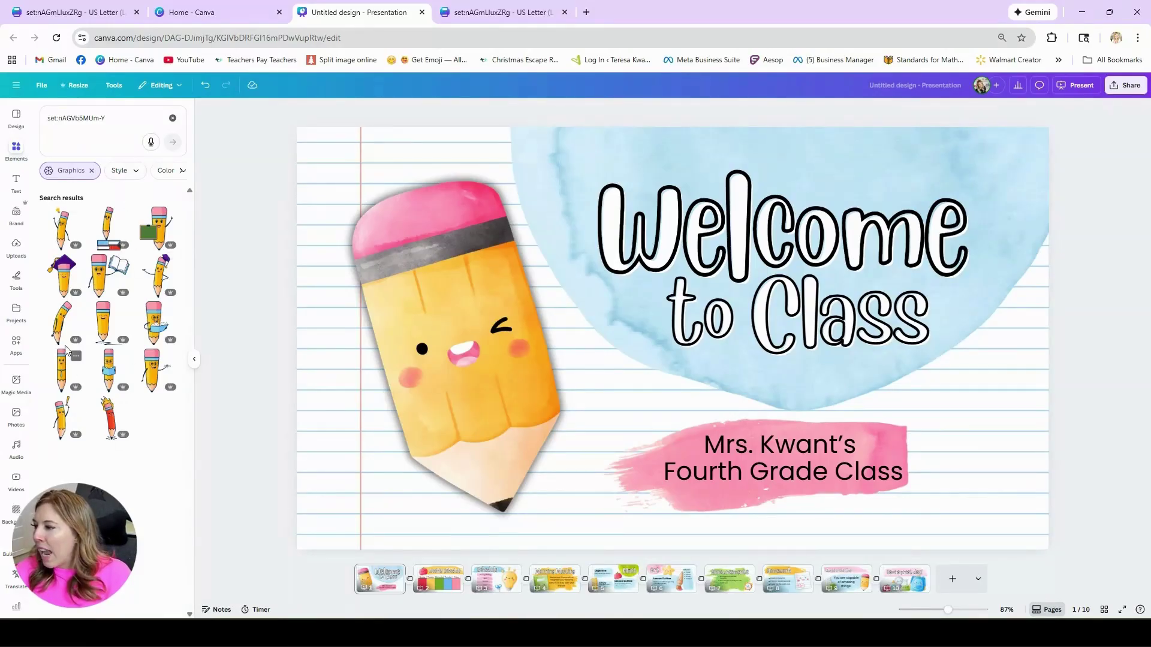
Add a new page at the end of the presentation and set its background to white.
click(952, 579)
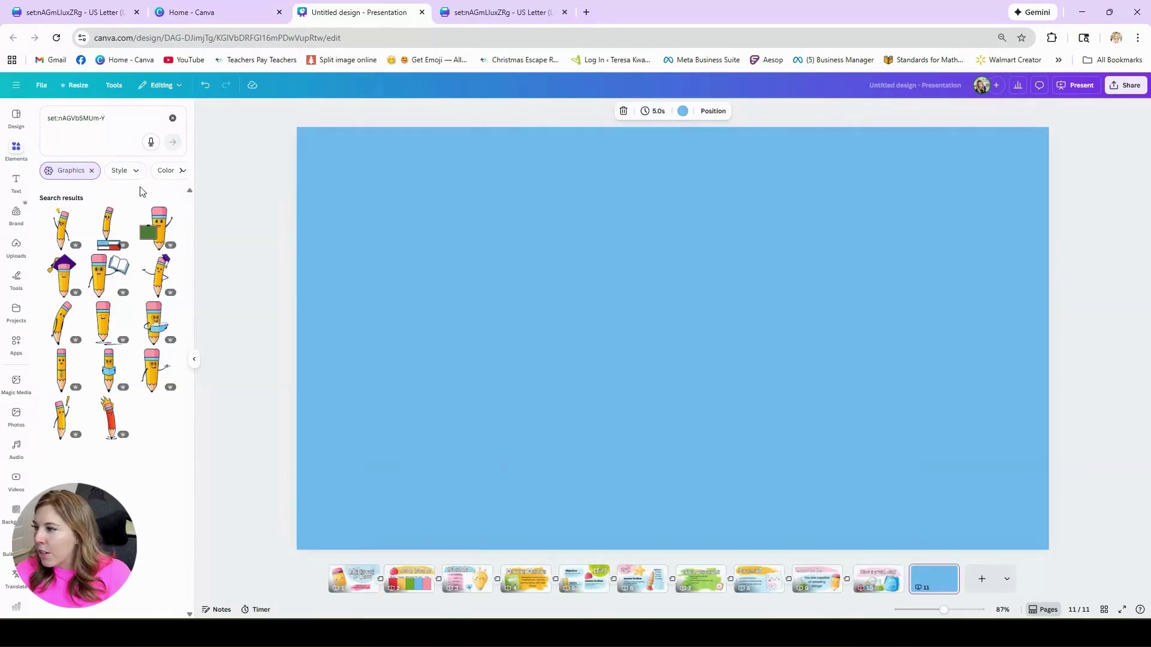
click(683, 111)
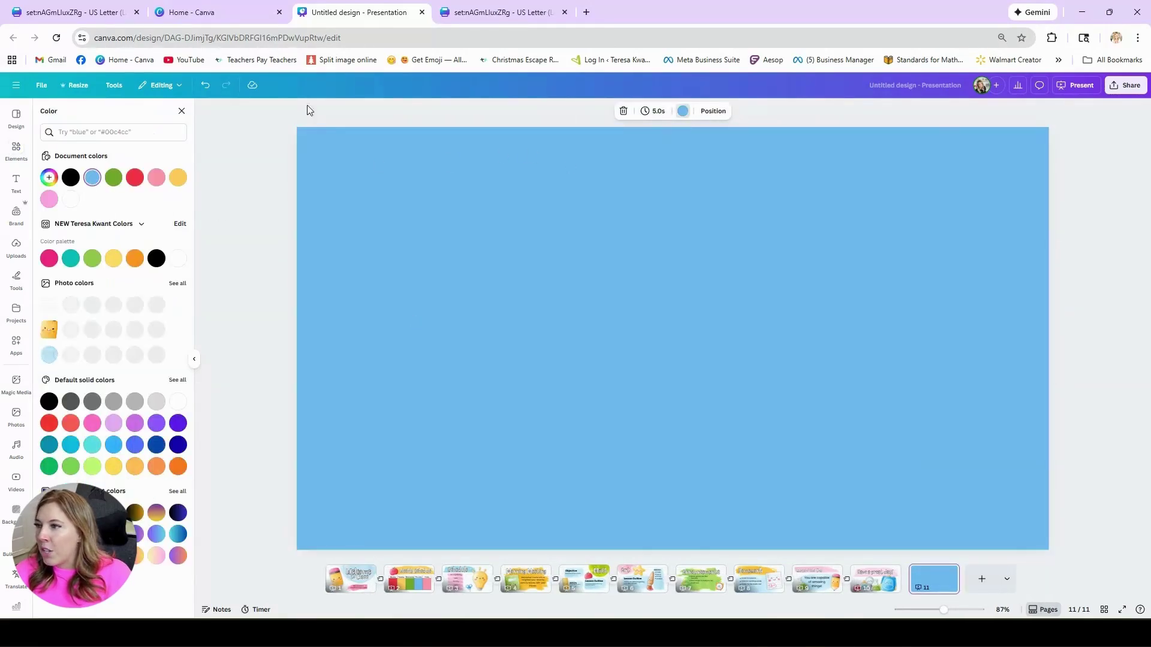
click(70, 199)
click(182, 111)
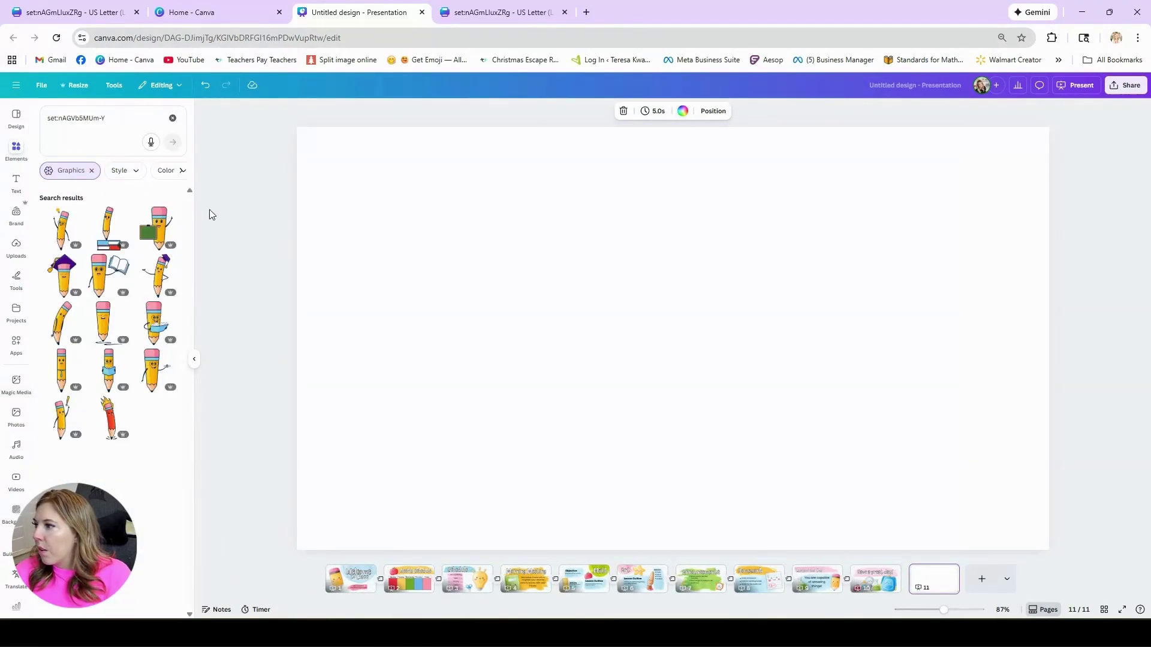
Add the pencil standing on two books, enlarge it to most of the page height and place it along the page's right side.
click(108, 228)
mouse_move(697, 297)
mouse_down()
mouse_move(933, 378)
mouse_move(1009, 419)
mouse_up()
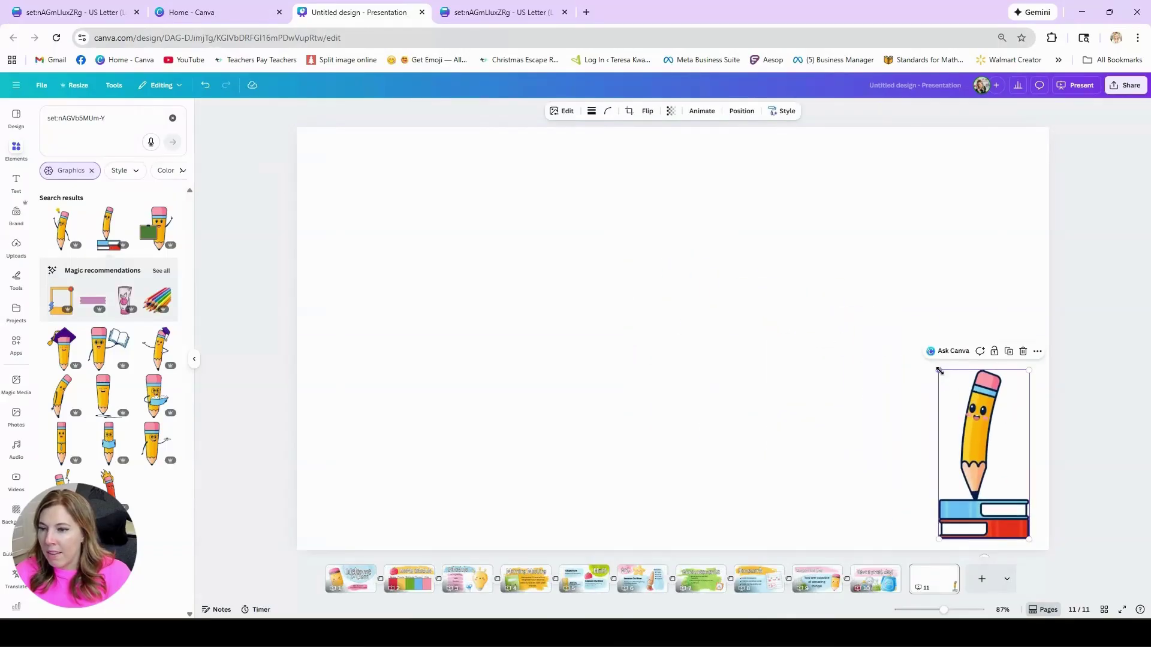
drag(939, 371, 832, 176)
mouse_move(900, 276)
mouse_down()
mouse_move(937, 296)
mouse_move(913, 303)
mouse_up()
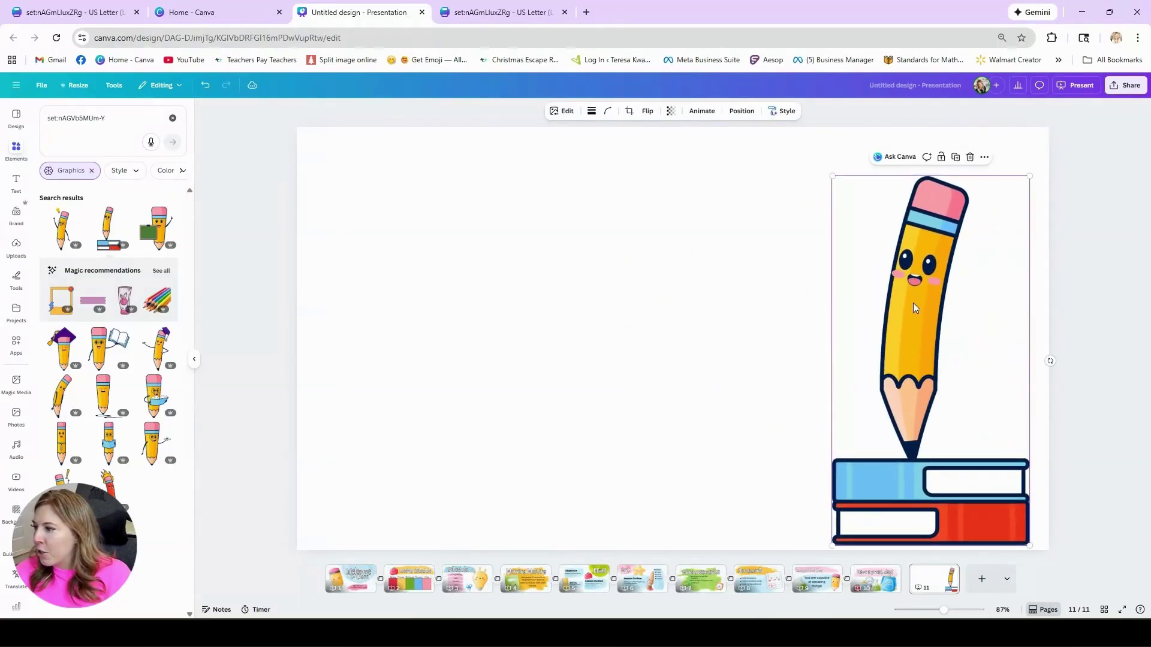
Add another blank page, search the elements for "cute animal" and show all graphics.
key(ctrl+Return)
click(66, 126)
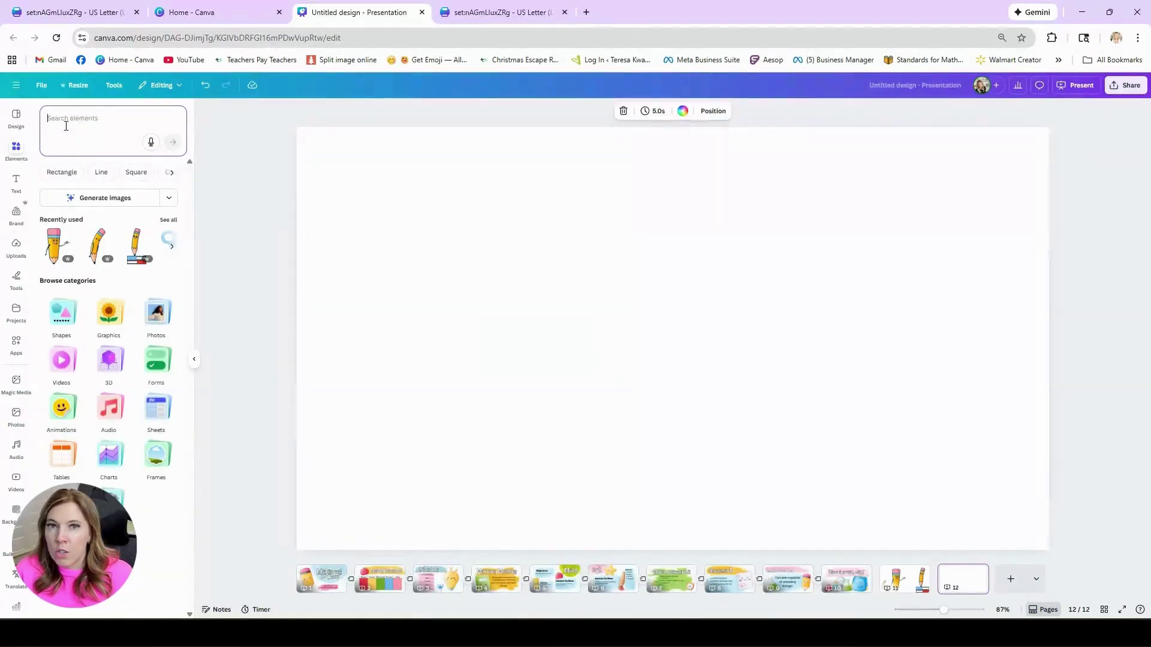
text(cute an)
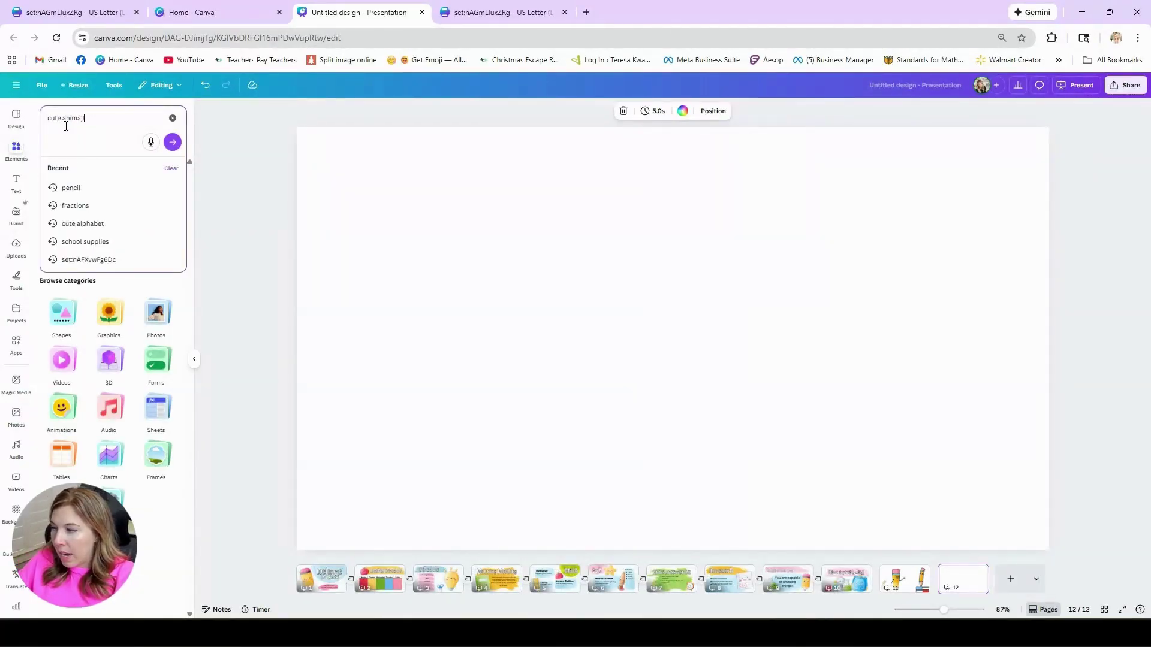
text(ima;)
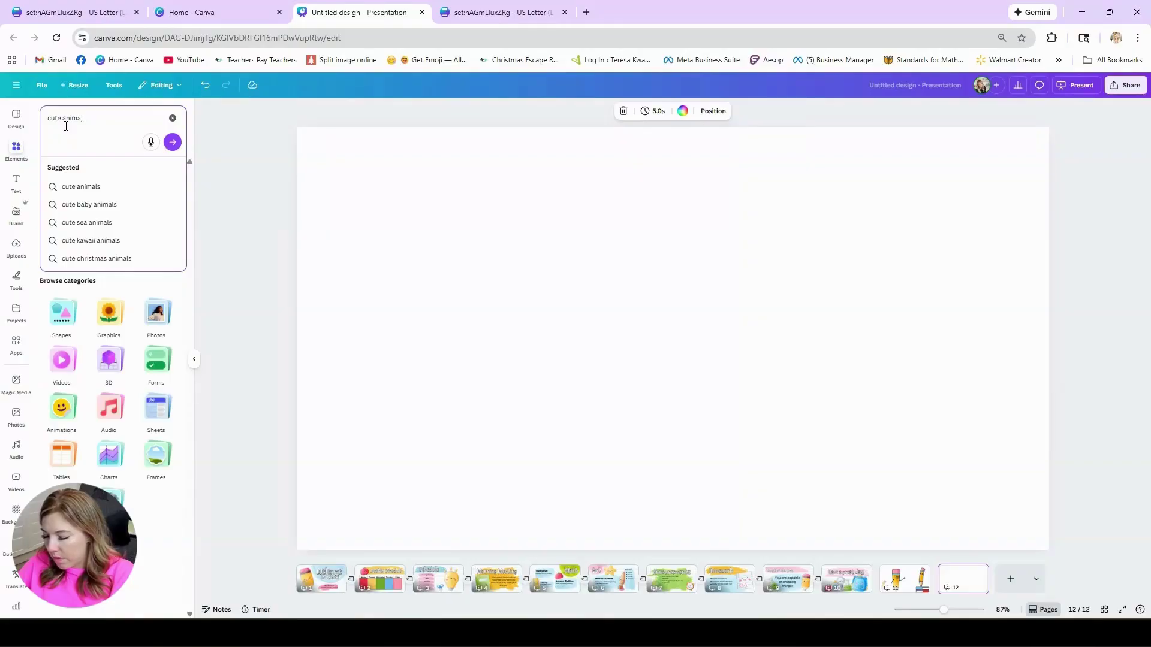
key(BackSpace)
text(l)
key(Return)
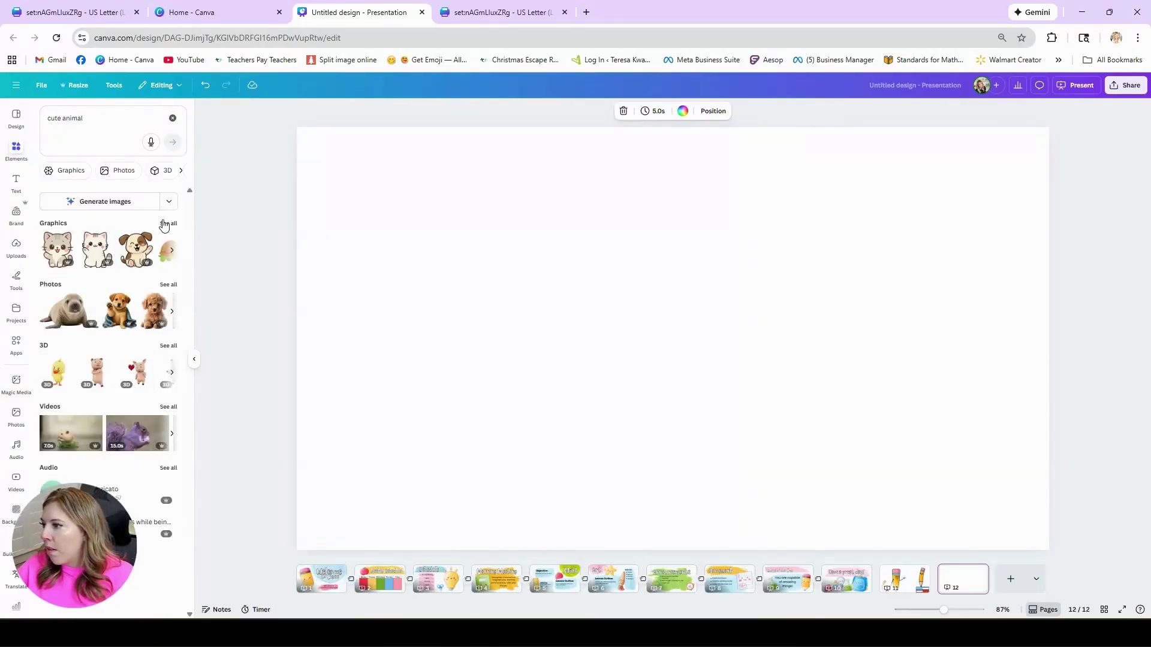
click(168, 224)
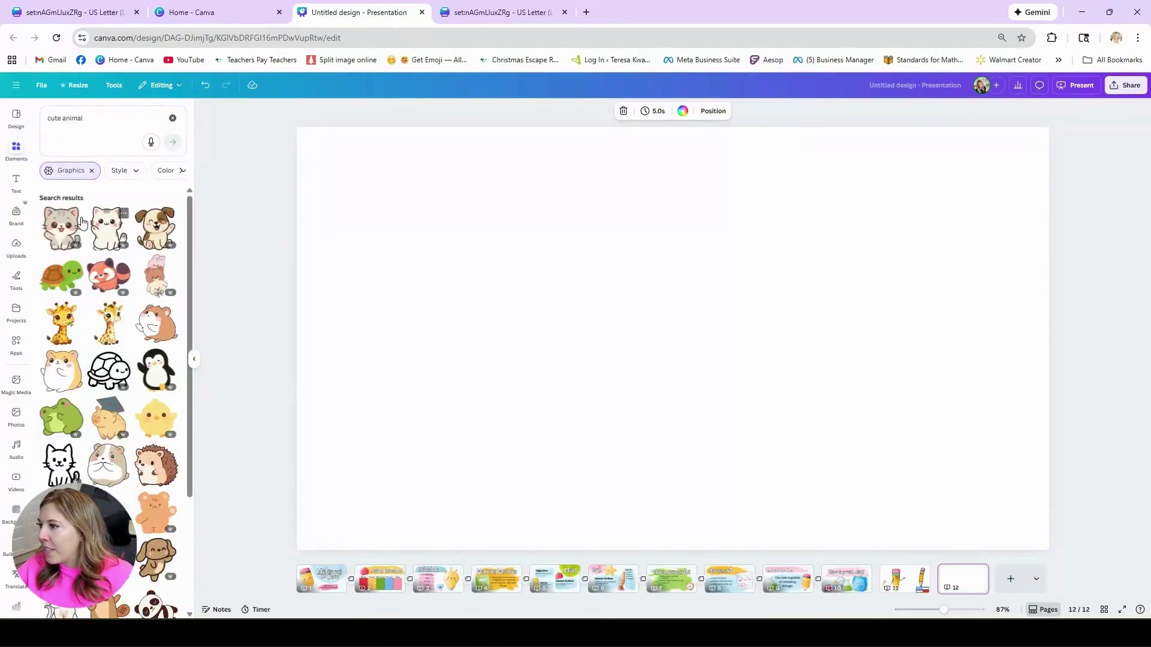
View more by the creator of the gray waving cat, Gambar A-One Studio, and search their elements for "cat".
click(75, 213)
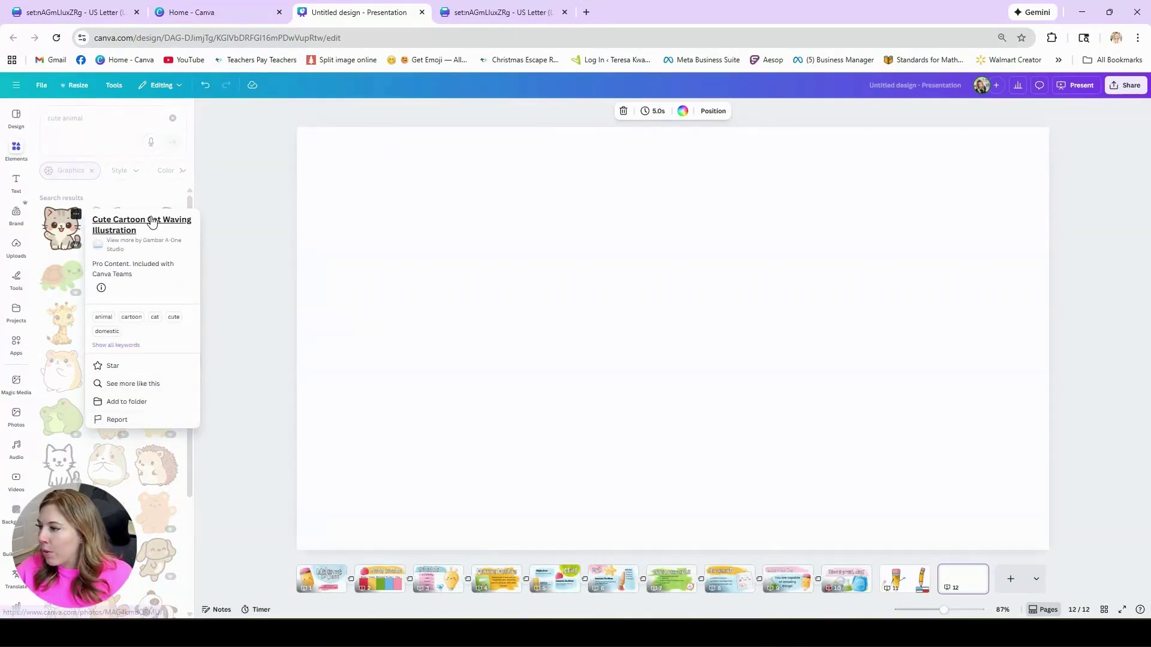
click(146, 248)
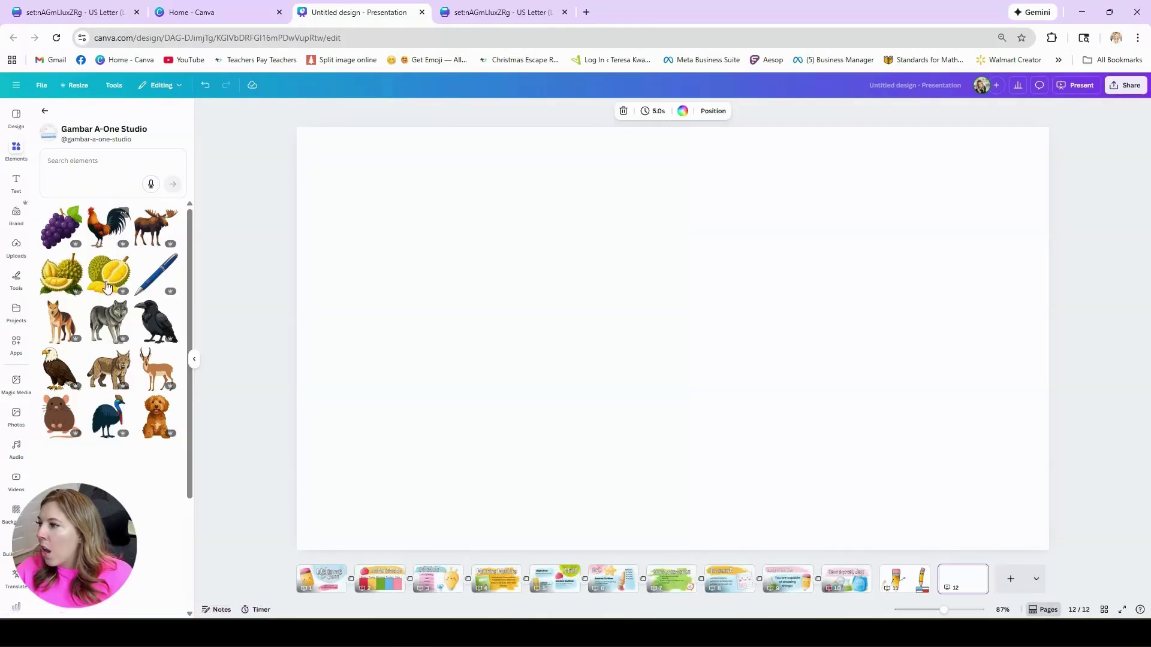
click(108, 156)
text(cat)
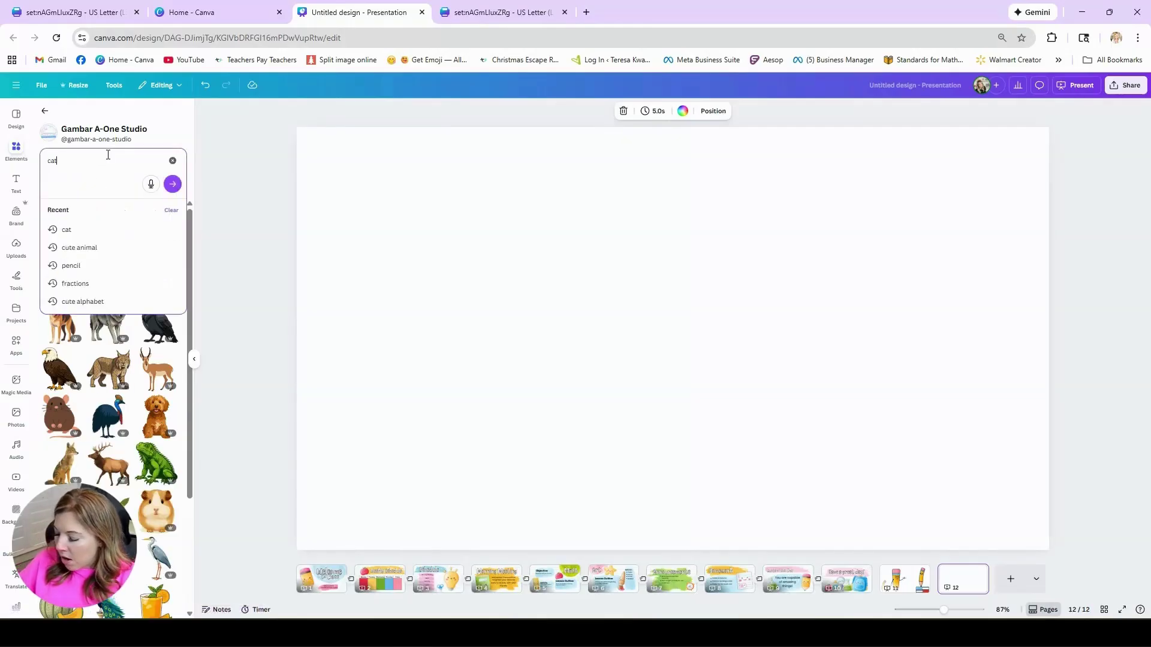
key(Return)
Show the creator's cat graphics and place the gray waving cat and the gray cat holding a fish side by side on the page.
click(168, 241)
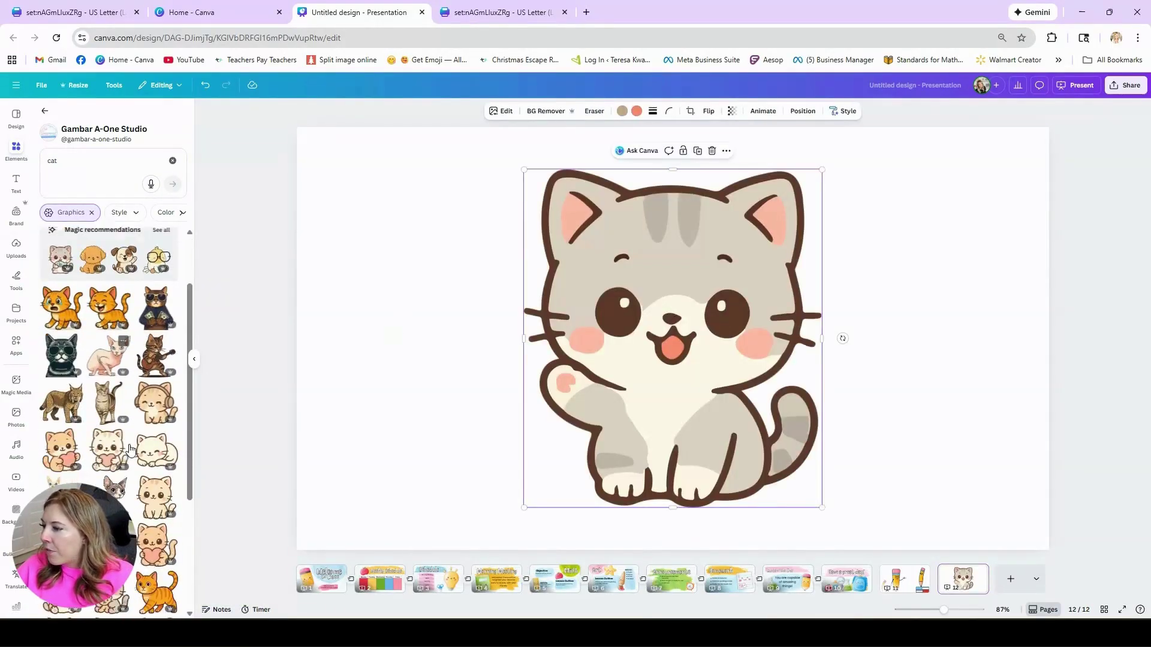
scroll(114, 390, down, 2)
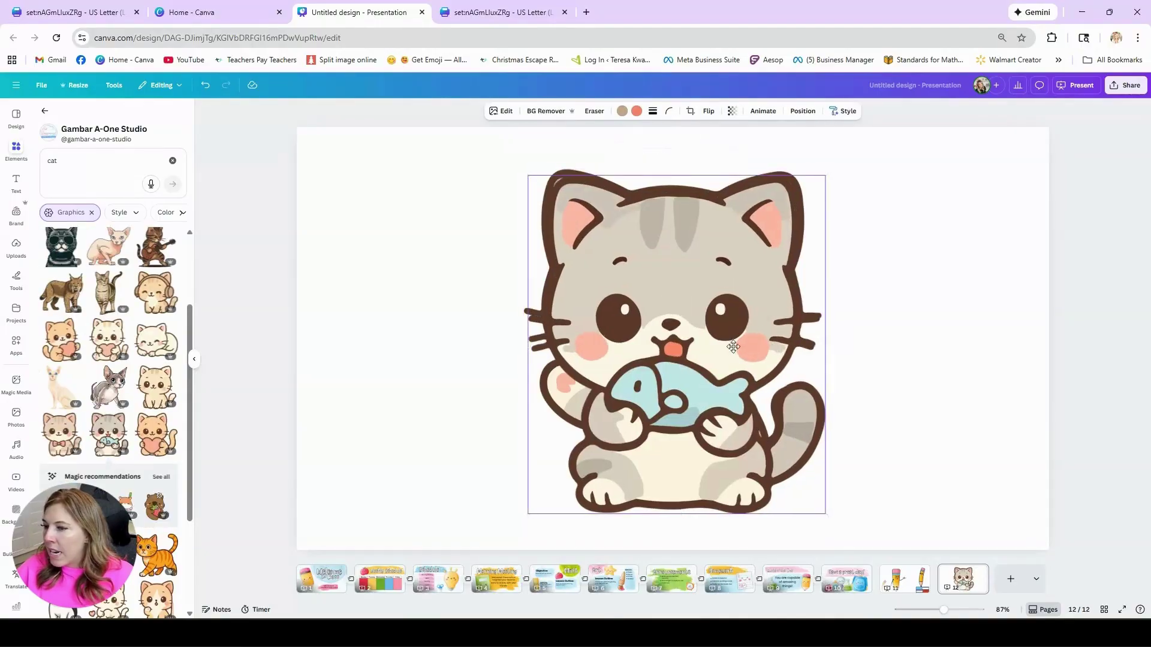
drag(841, 307, 950, 281)
drag(415, 306, 464, 312)
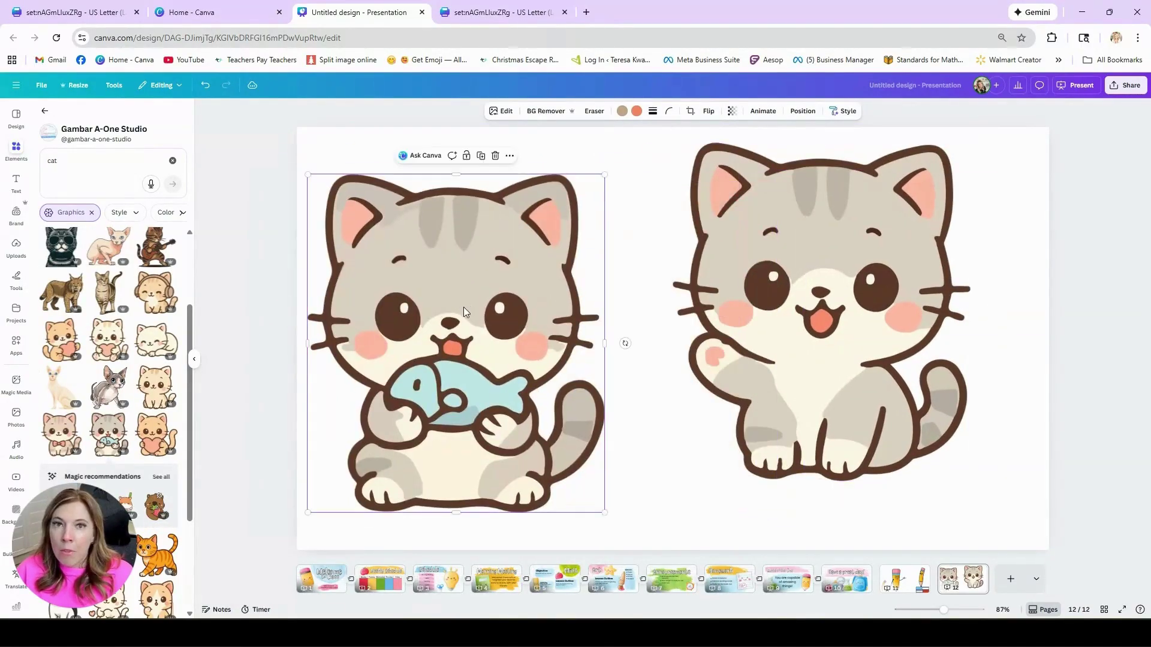
Return to the cute animal results, open the folder choices for saving the waving cat and close them without saving.
click(44, 111)
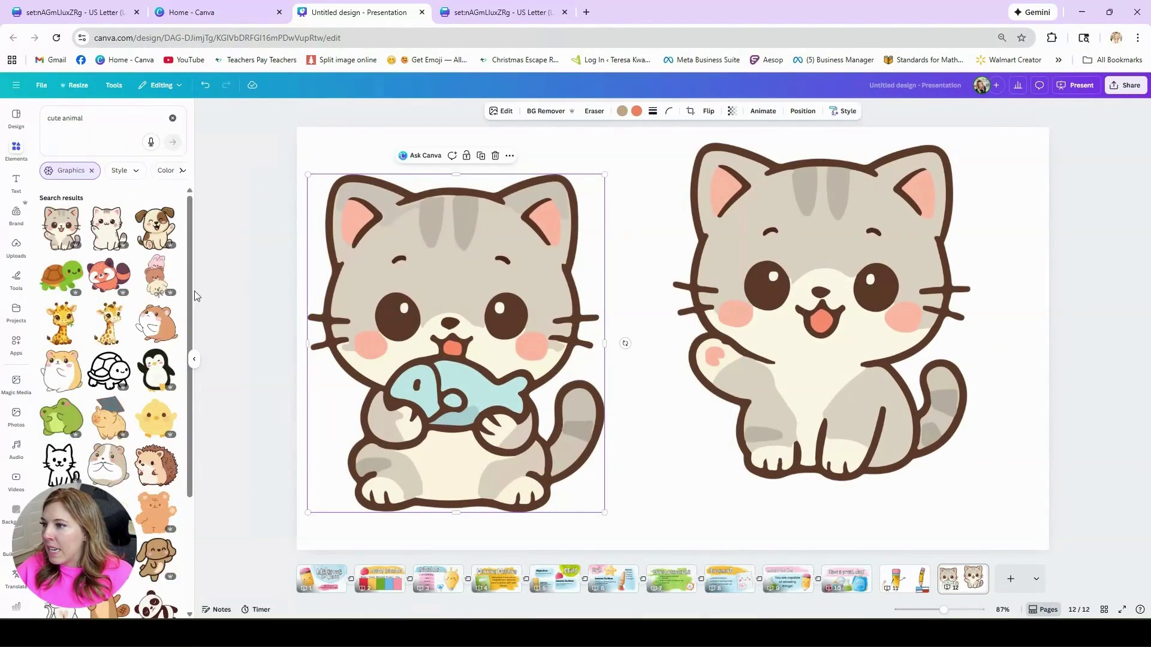
right_click(473, 235)
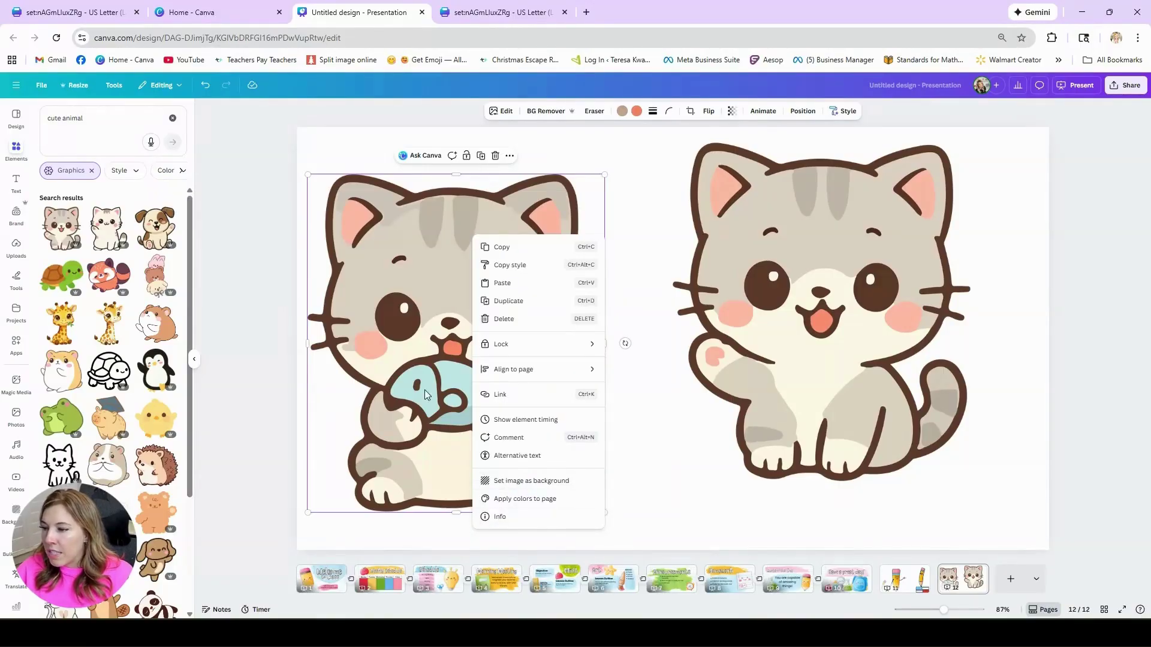
key(Escape)
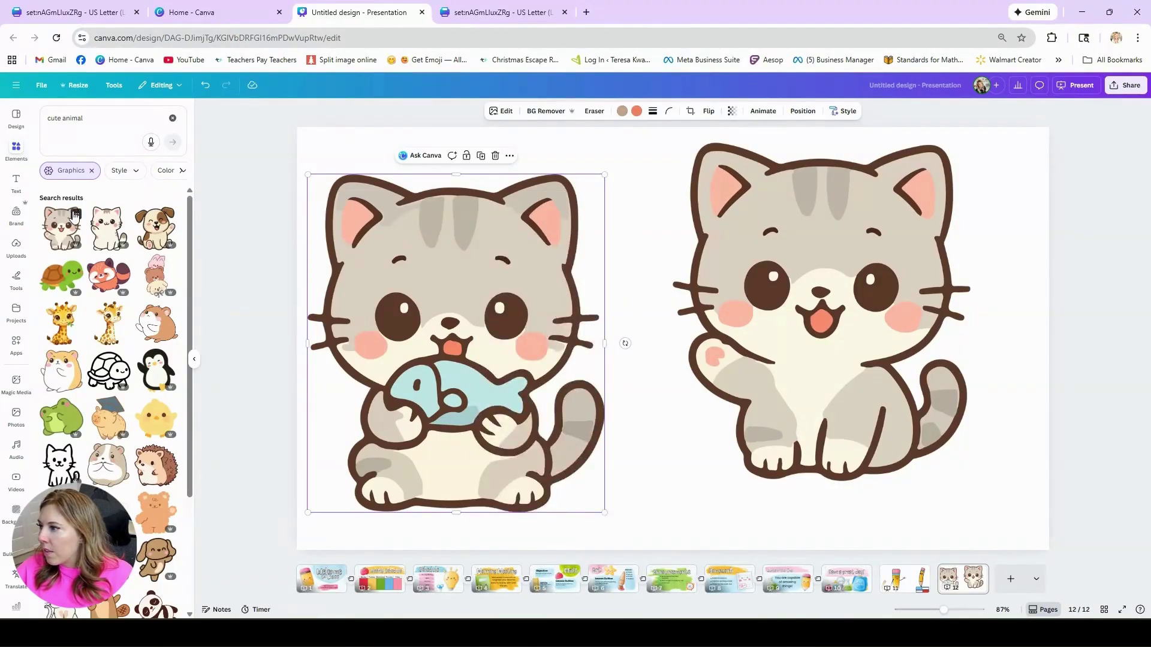
click(76, 214)
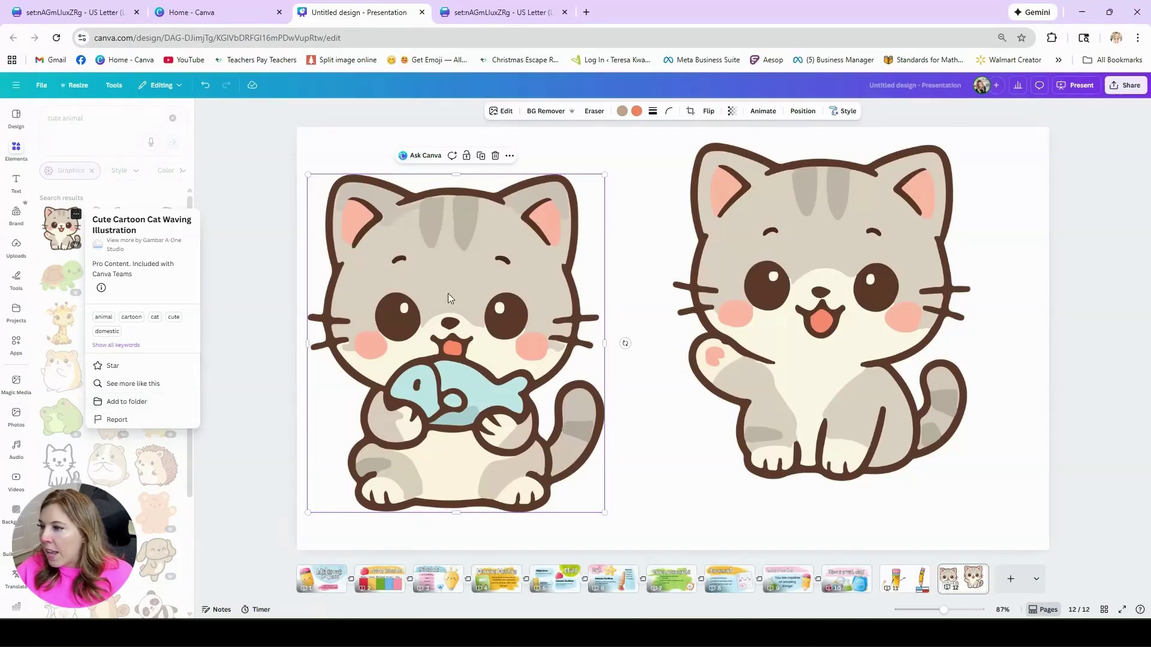
click(120, 402)
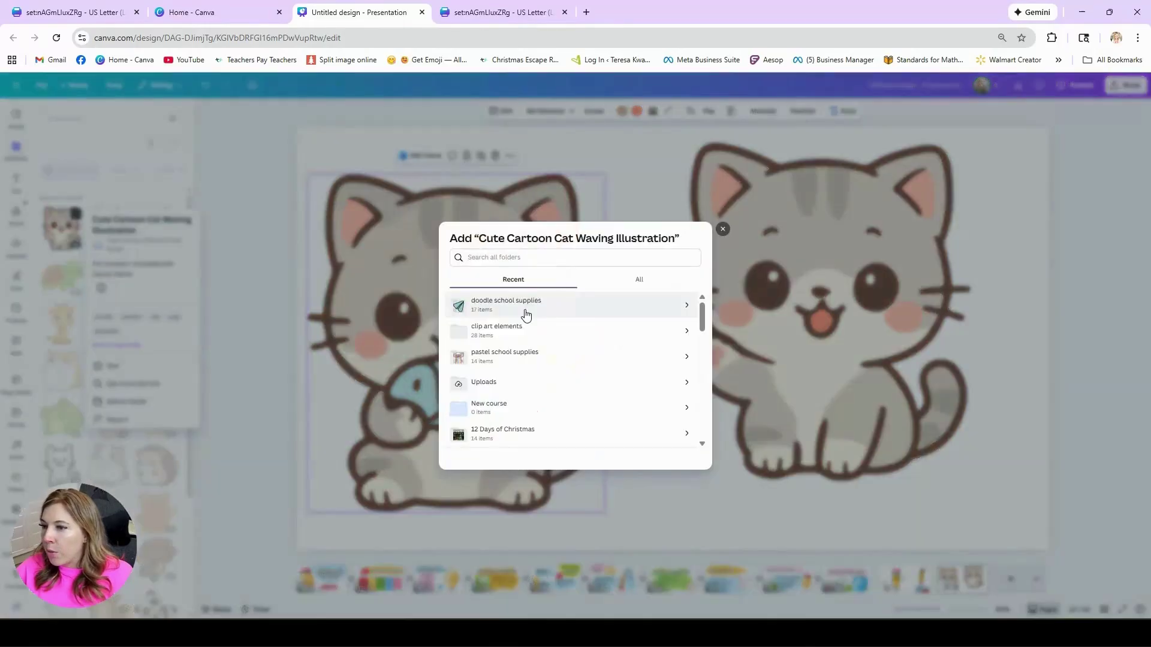
click(304, 157)
Delete both cats from the page and clear the element search.
key(Delete)
click(720, 312)
key(Delete)
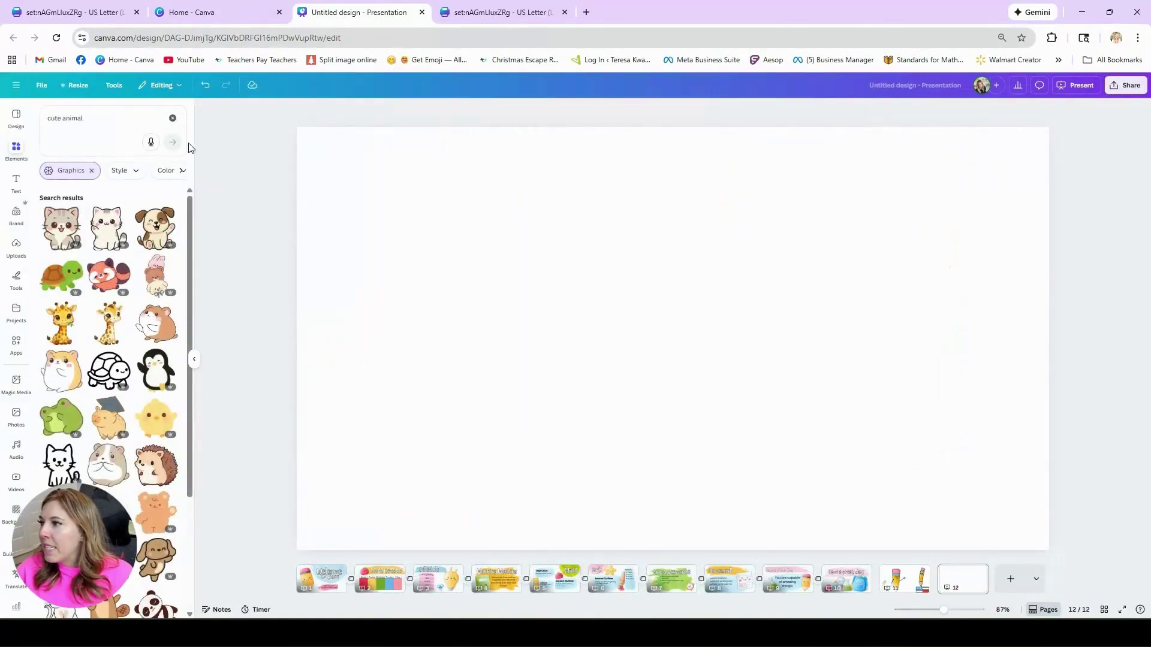
click(173, 118)
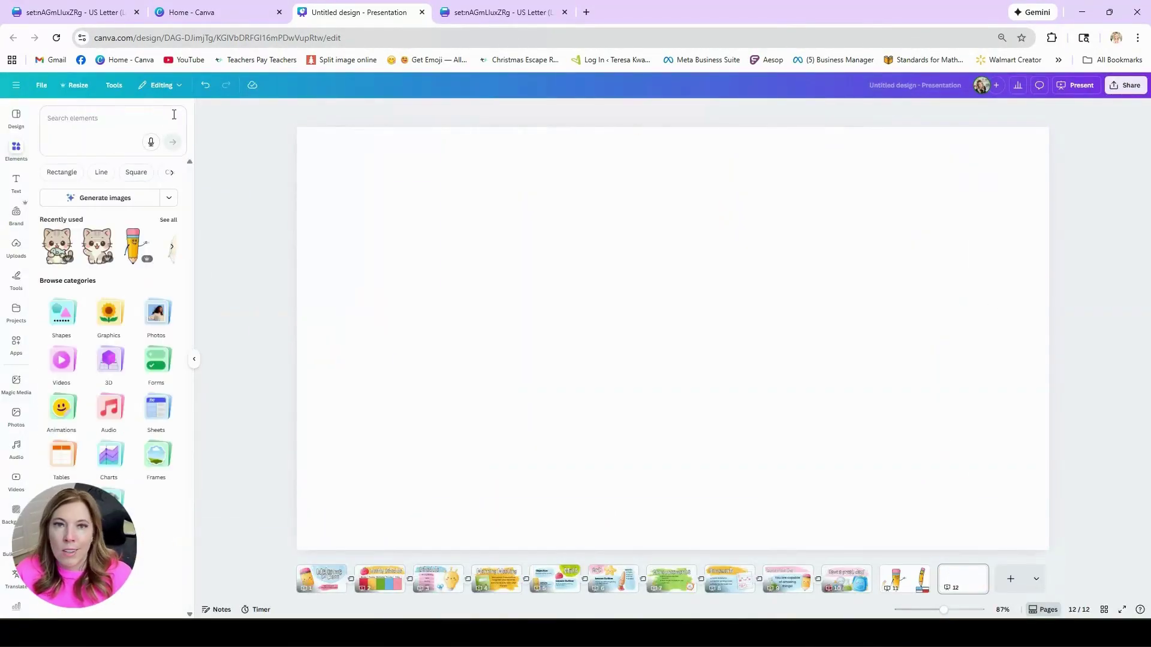